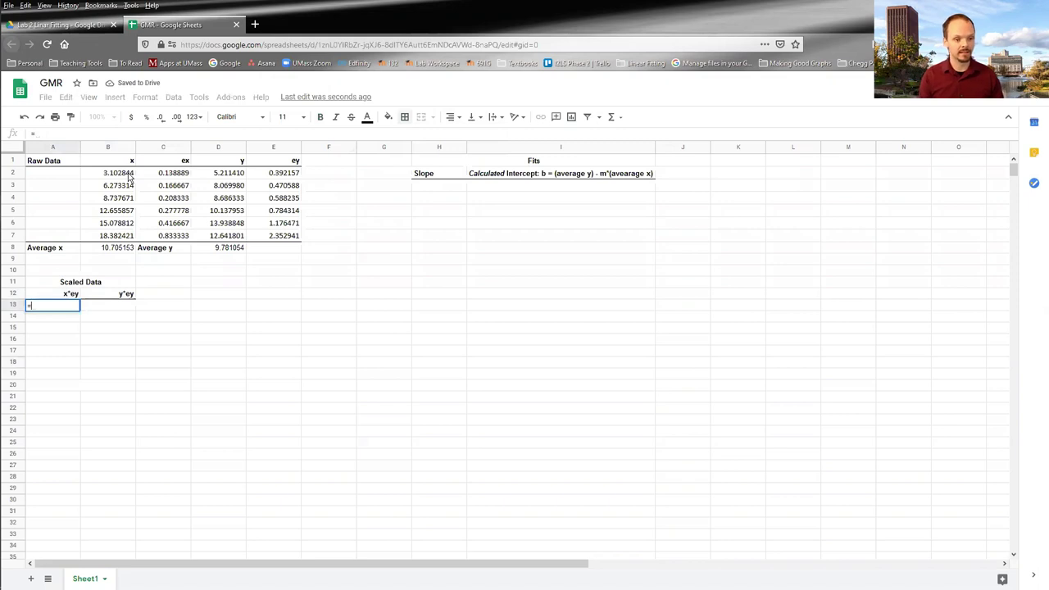
Step: Enter =B2*E2 in A13 and copy it down through A18 for the x*ey column
click(128, 175)
text(*)
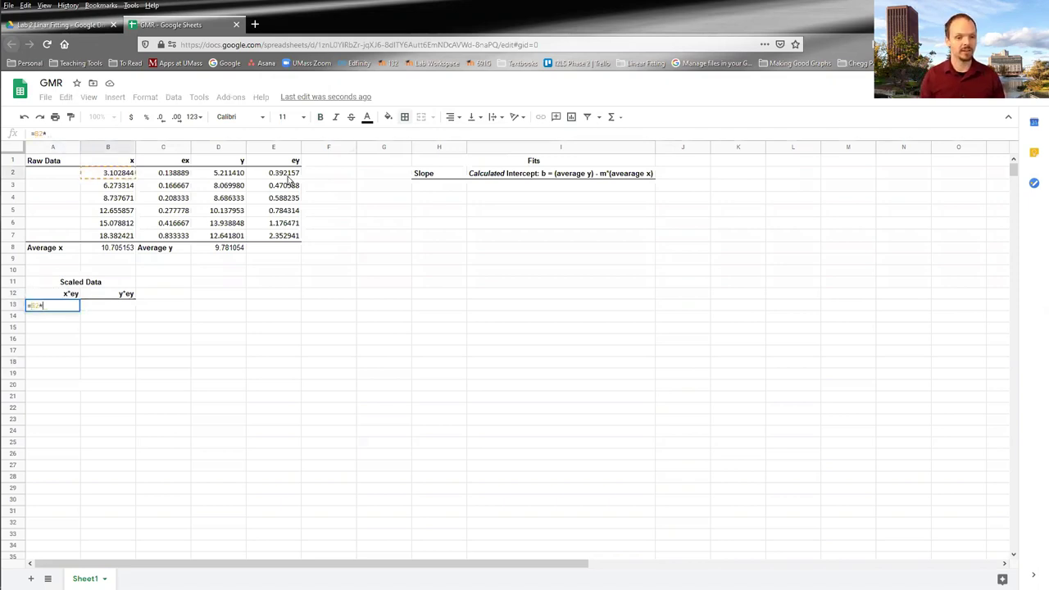
click(289, 178)
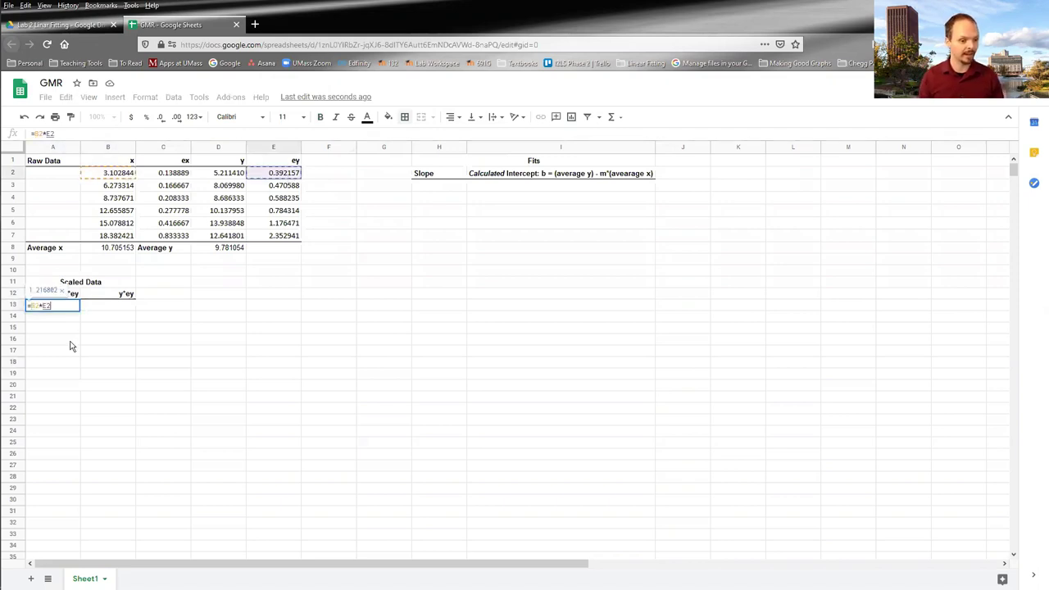
key(Return)
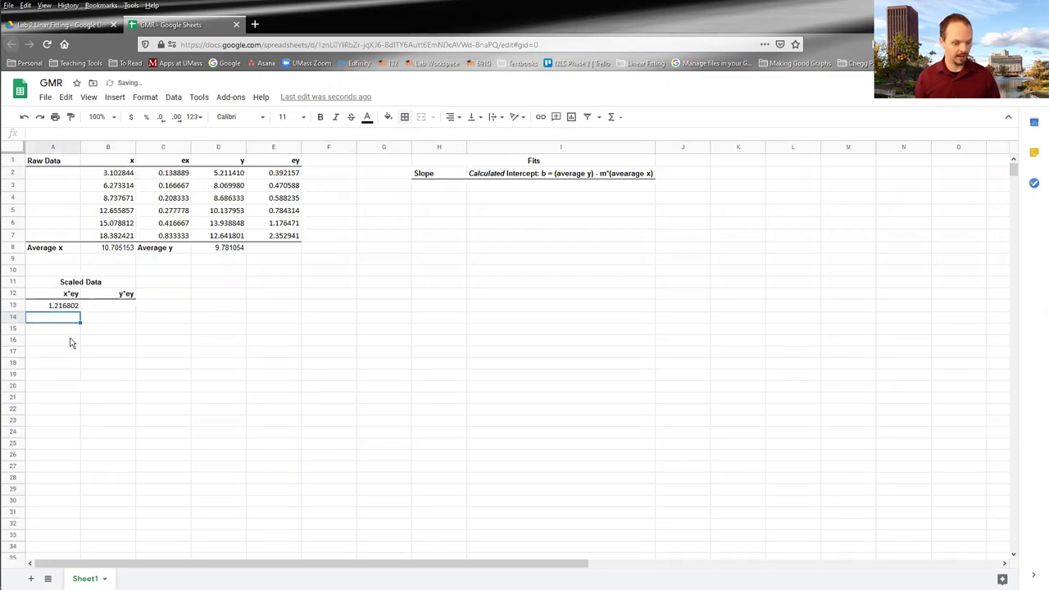
key(Up)
key(Down)
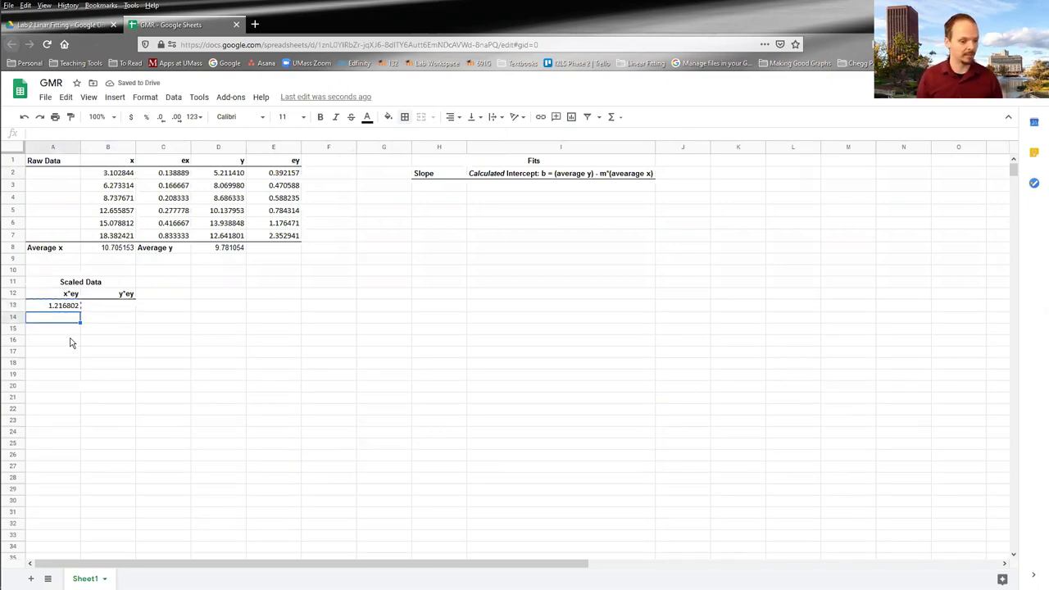
key(shift+Down)
key(shift+Down)
key(shift+Down)
key(shift+Down)
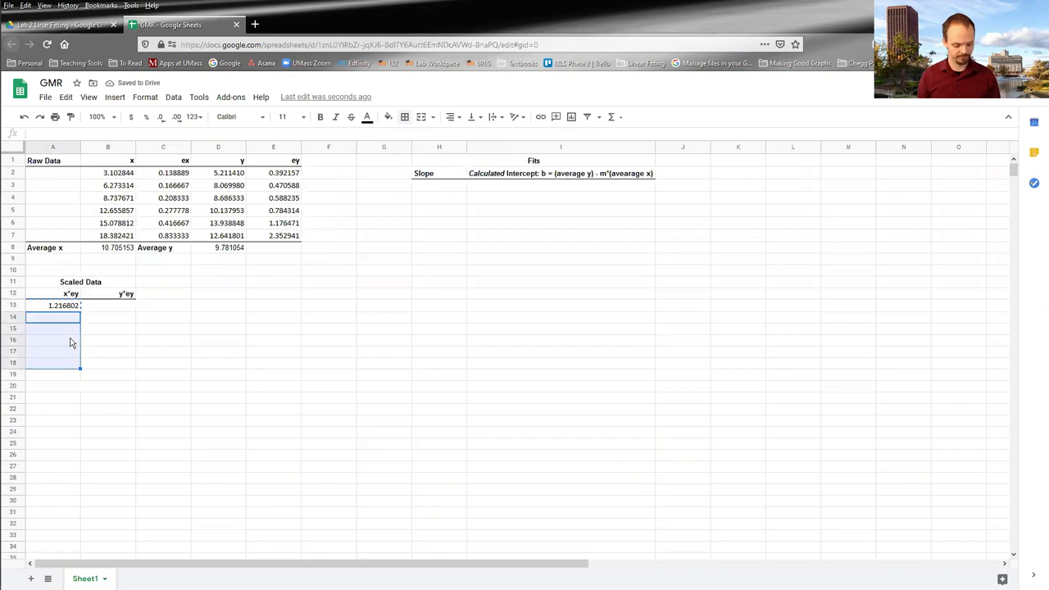
key(ctrl+v)
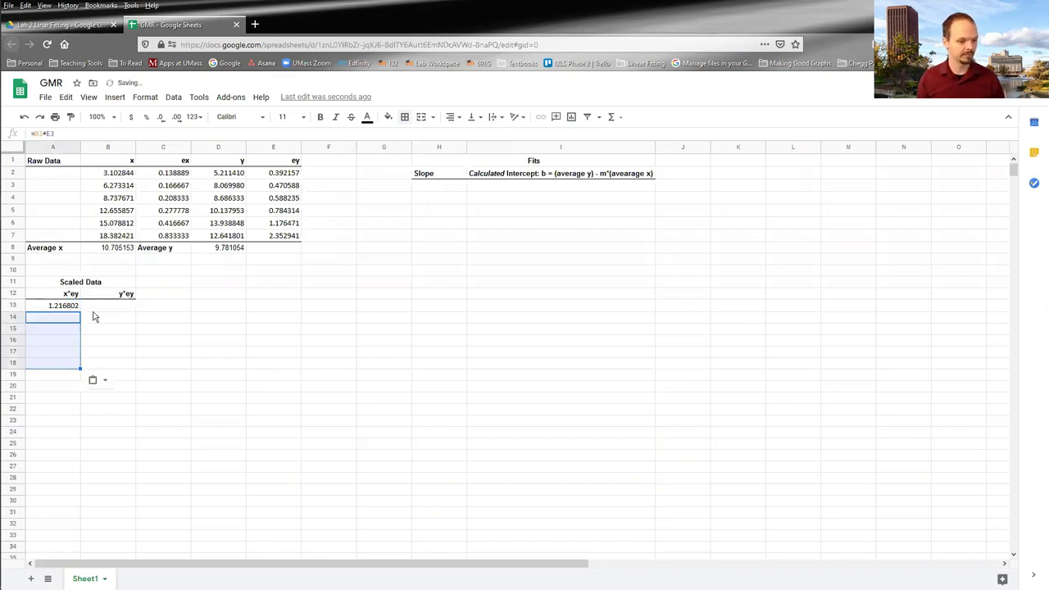
Step: Enter =D2*E2 in B13 and fill it down to B18 for the y*ey column
click(104, 307)
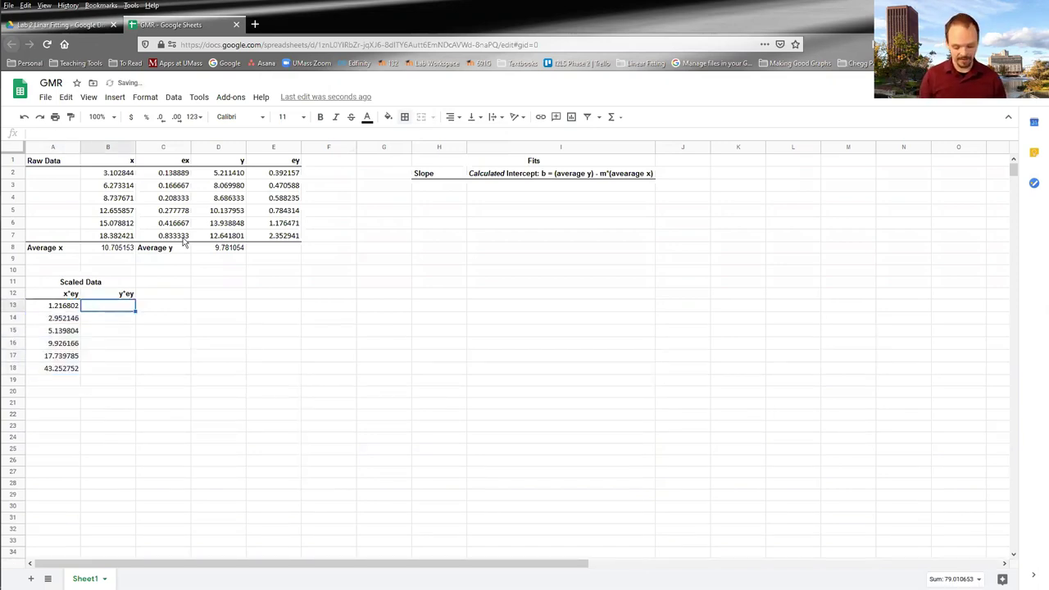
text(=)
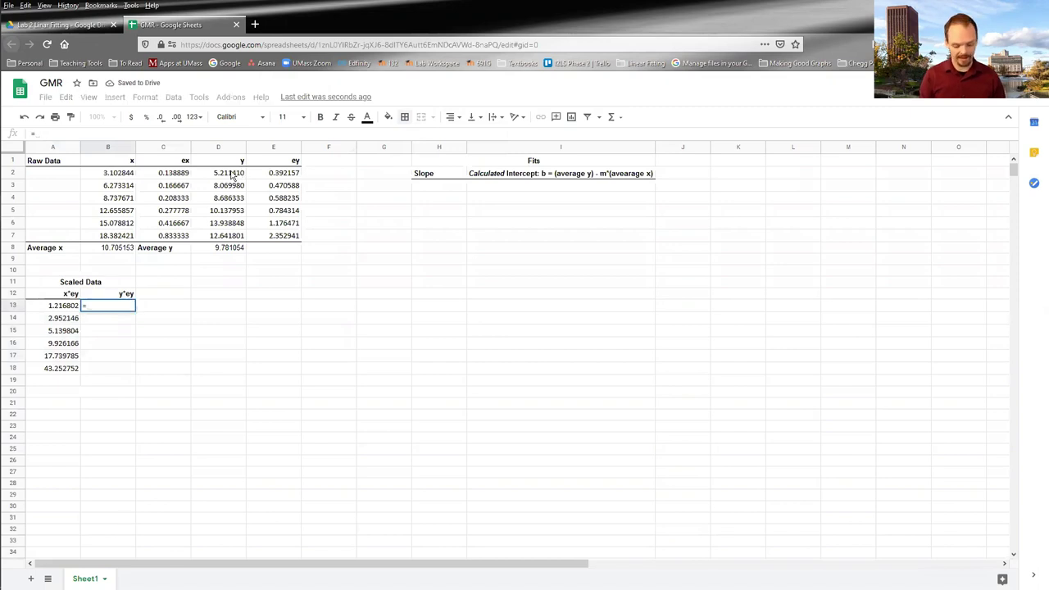
click(232, 175)
text(*)
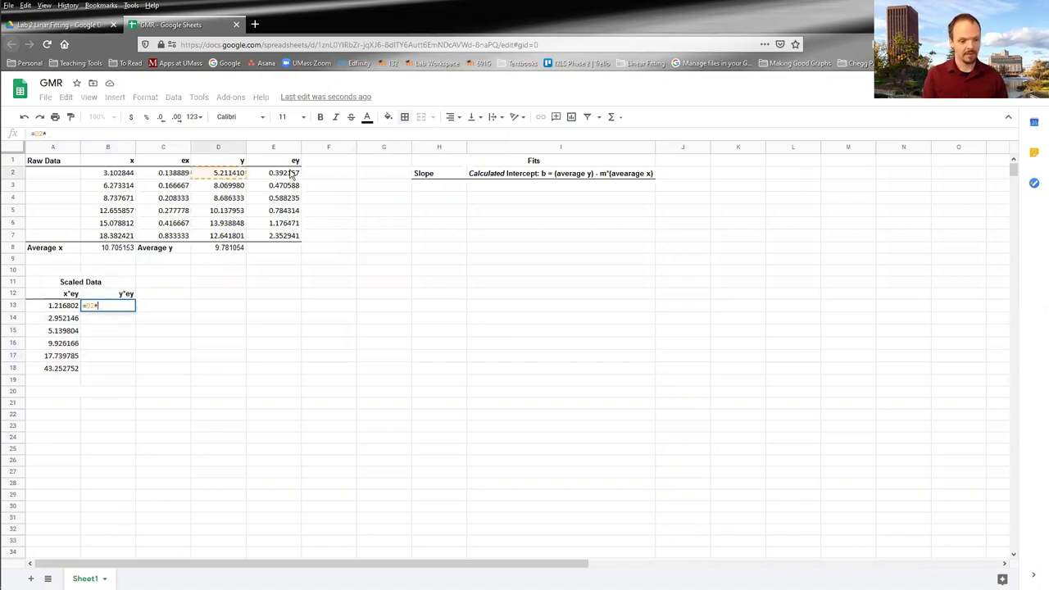
click(291, 174)
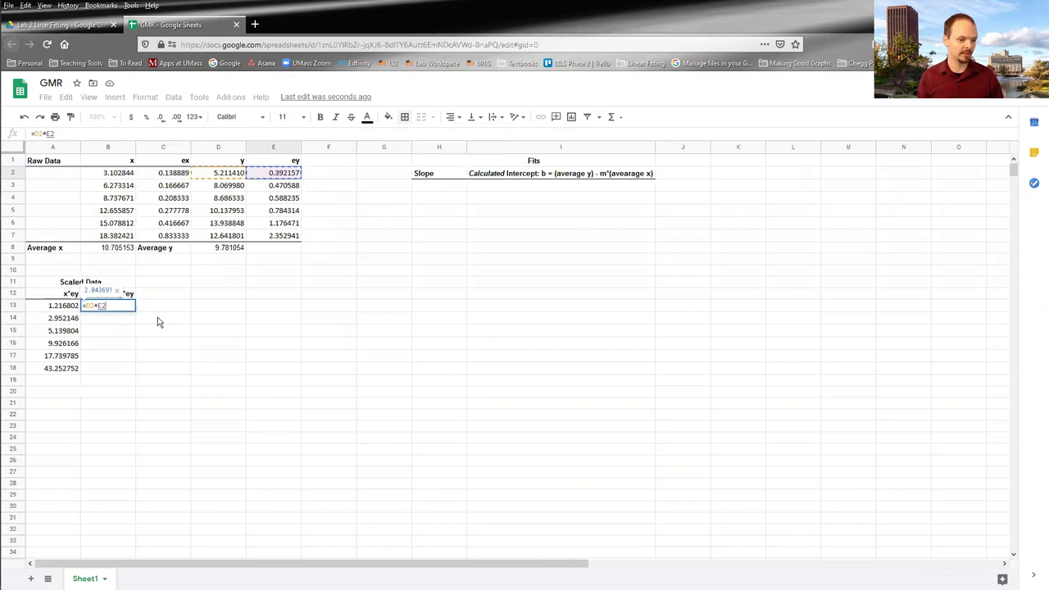
key(Return)
click(128, 306)
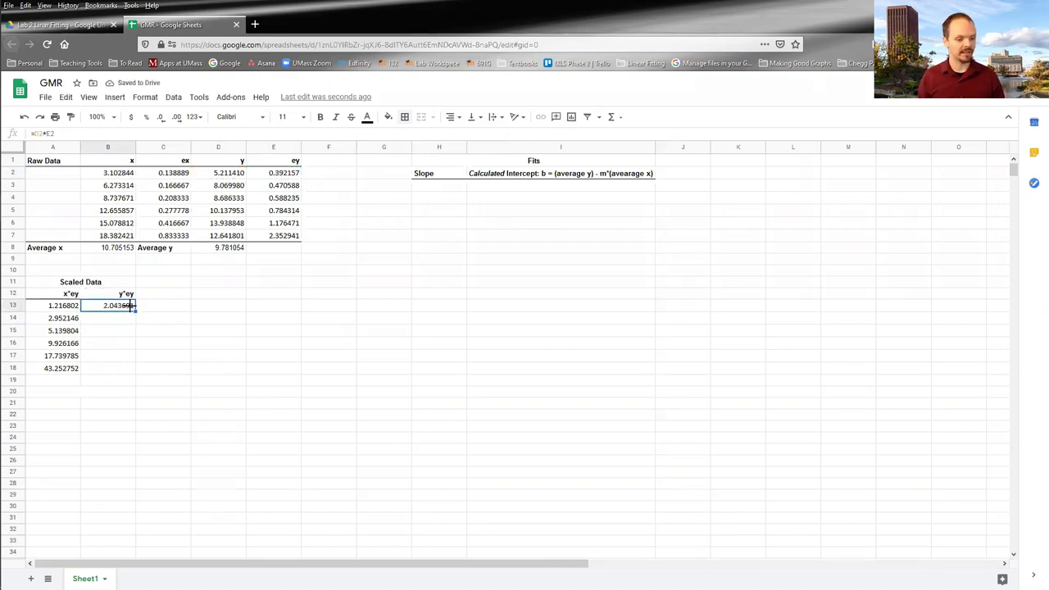
double_click(135, 310)
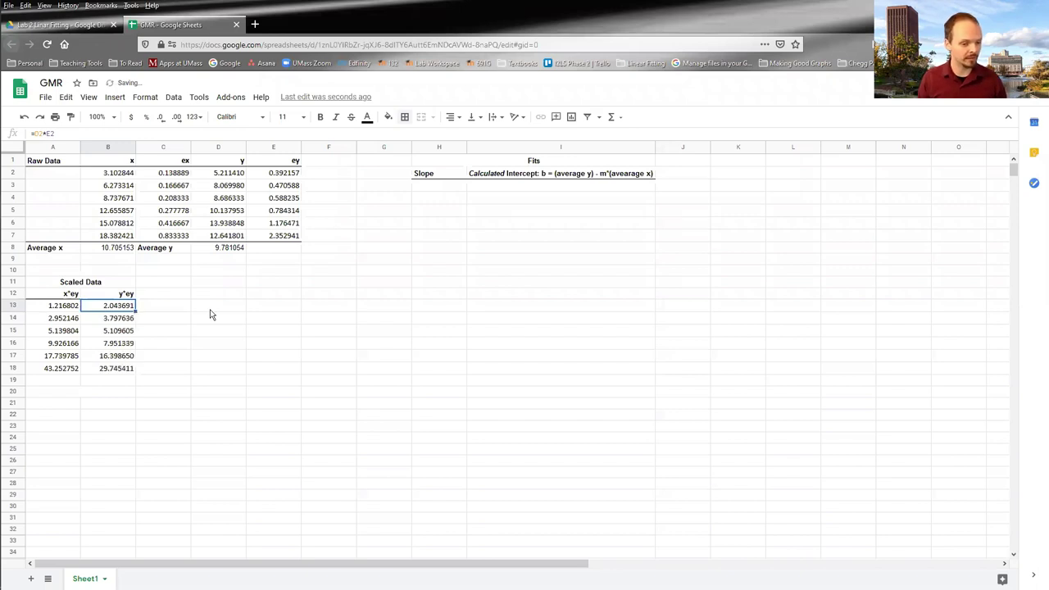
click(218, 308)
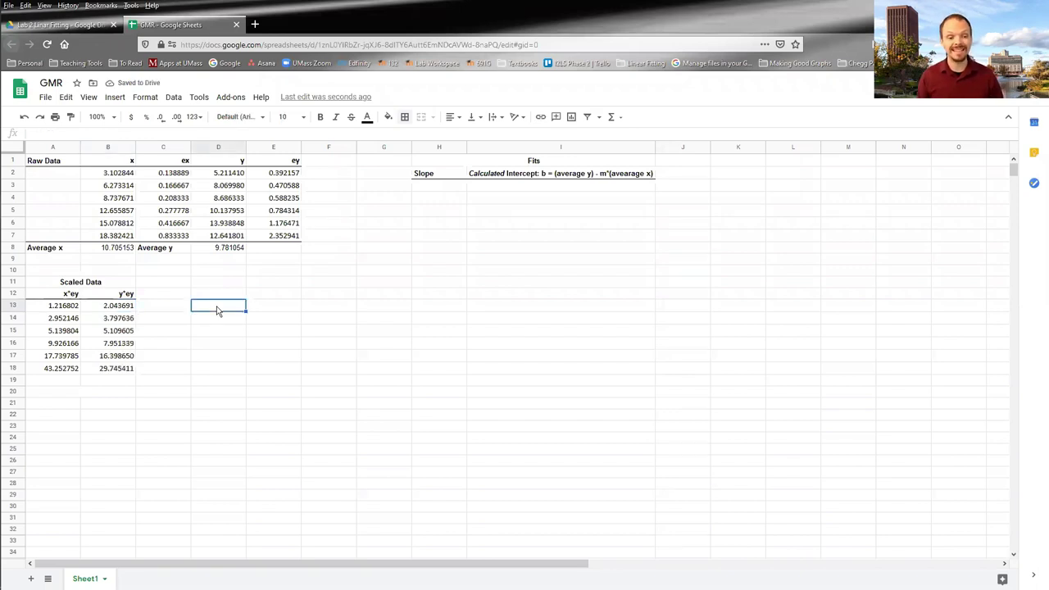
Step: Enter =LINEST(B13:B18,A13:A18,TRUE,FALSE) in D13, giving slope 0.662404 and intercept 1.983885
text(=)
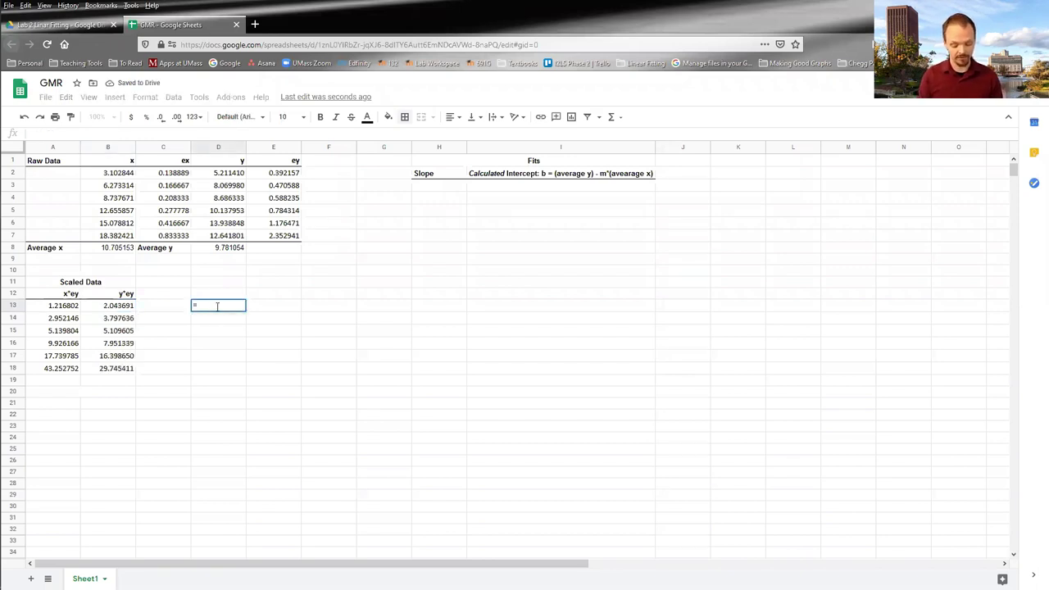
text(LIN)
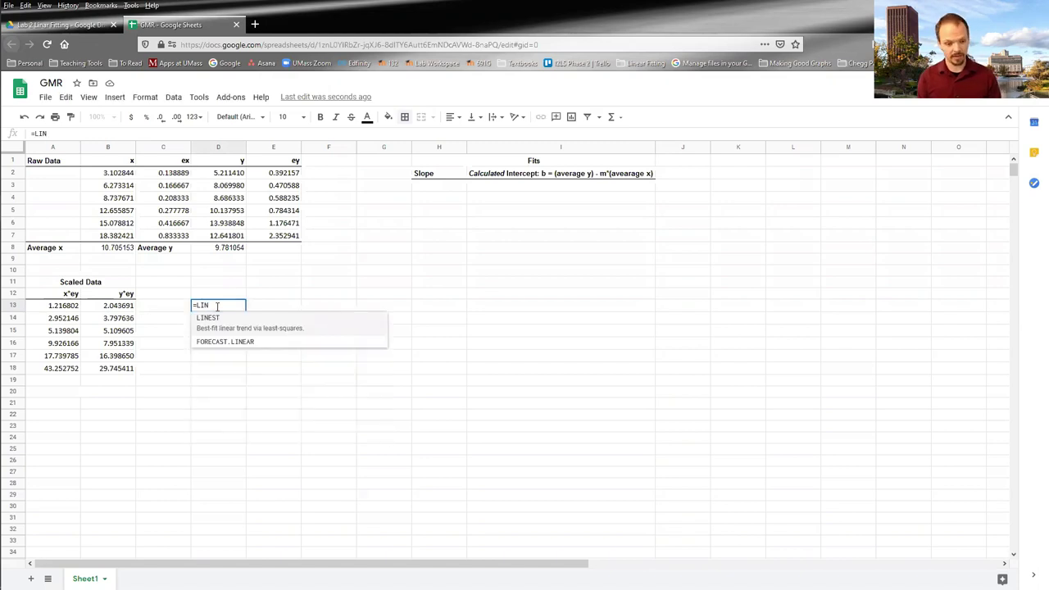
text(EST()
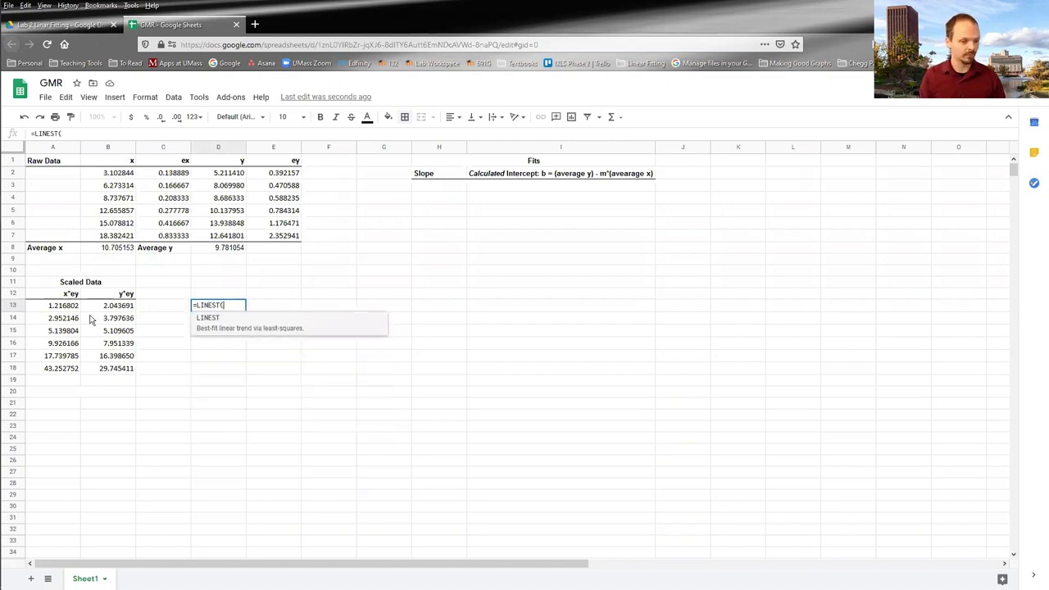
text(B13)
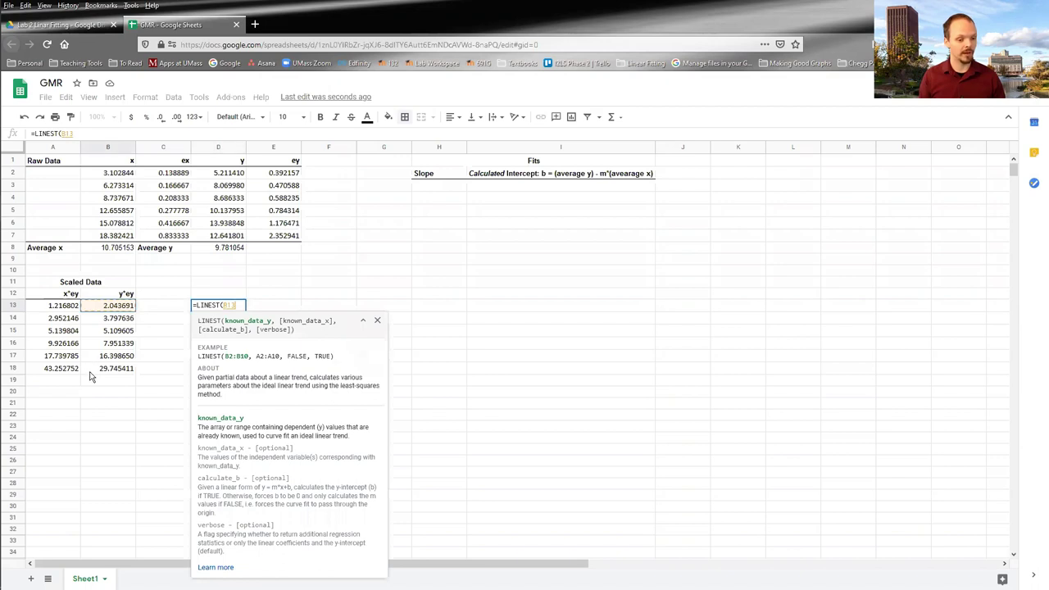
text(:B18)
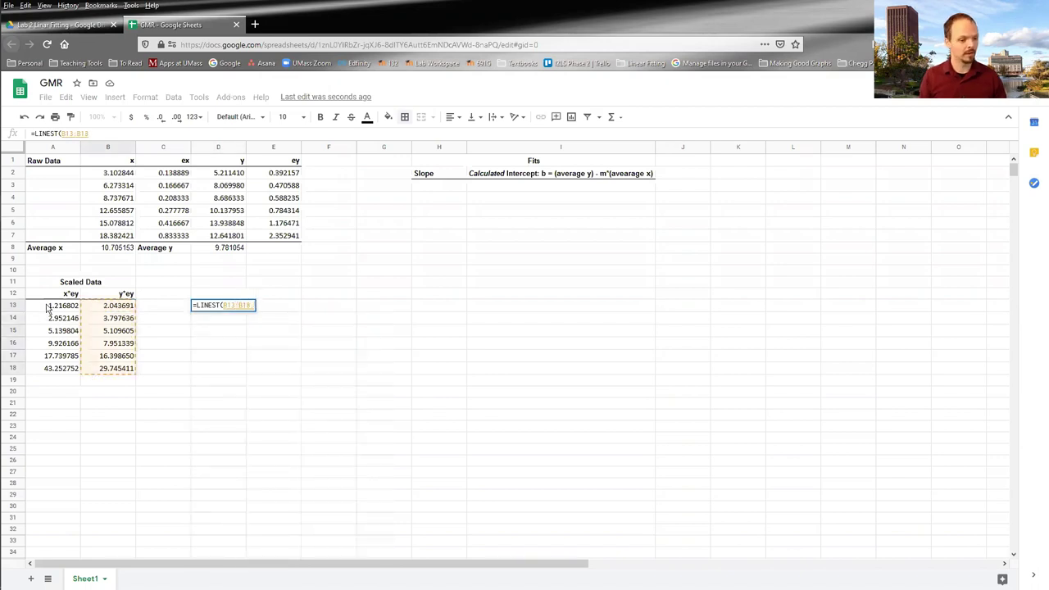
text(,A13:A18)
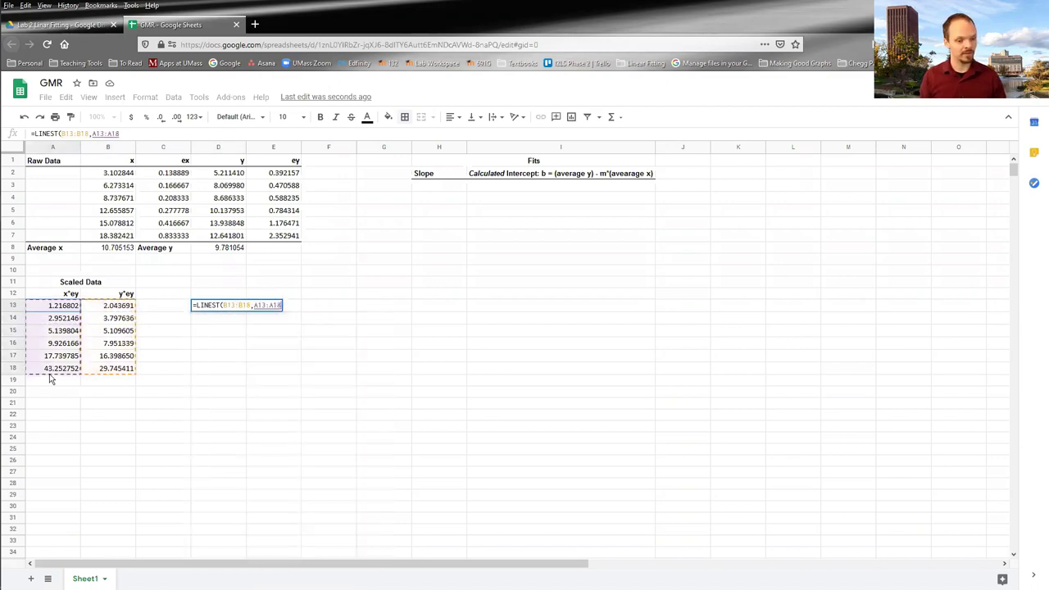
text(,)
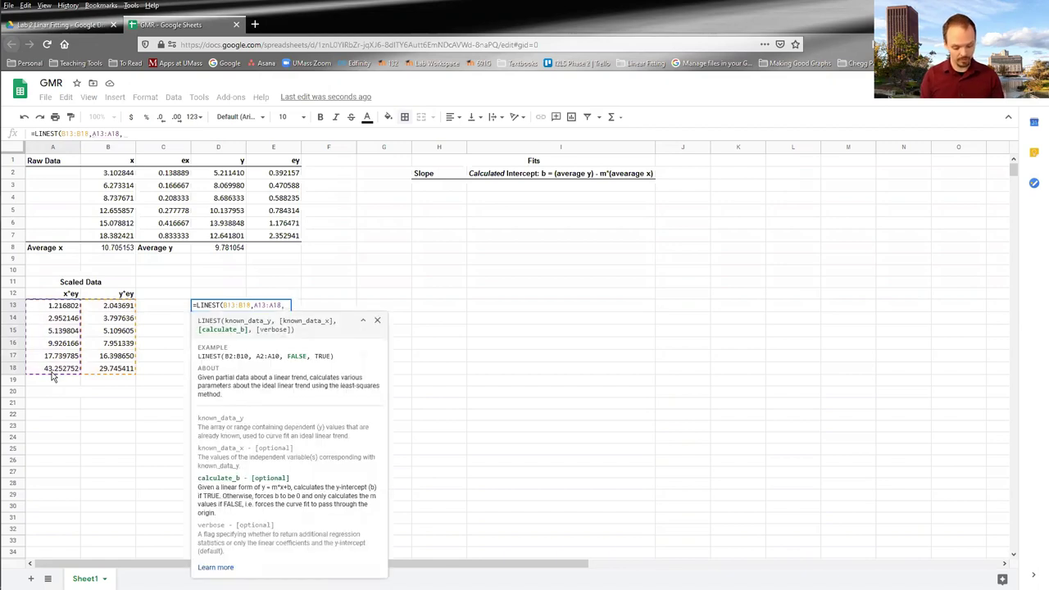
text(TR)
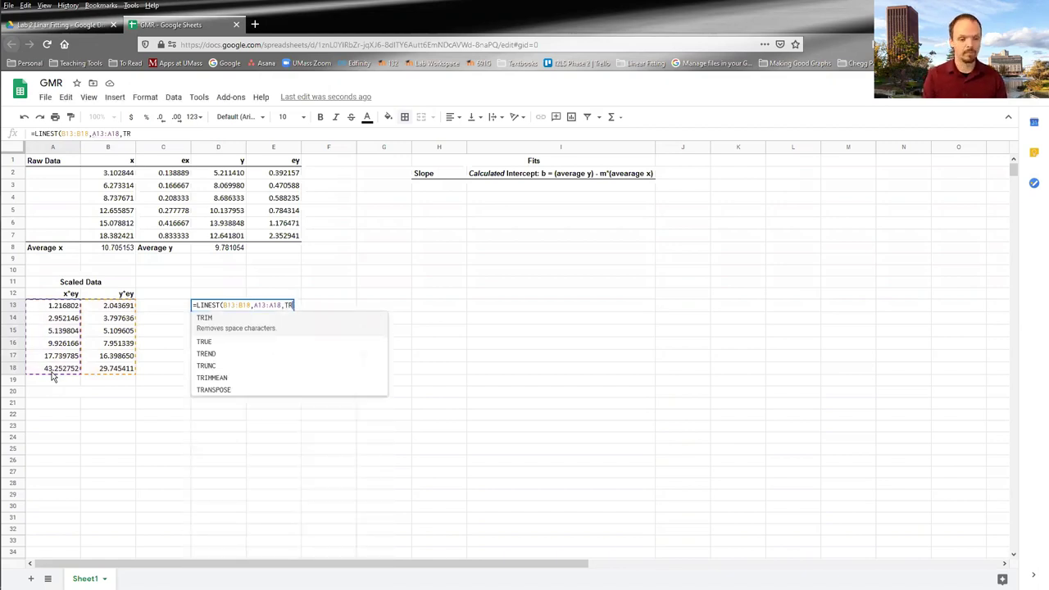
text(UE,)
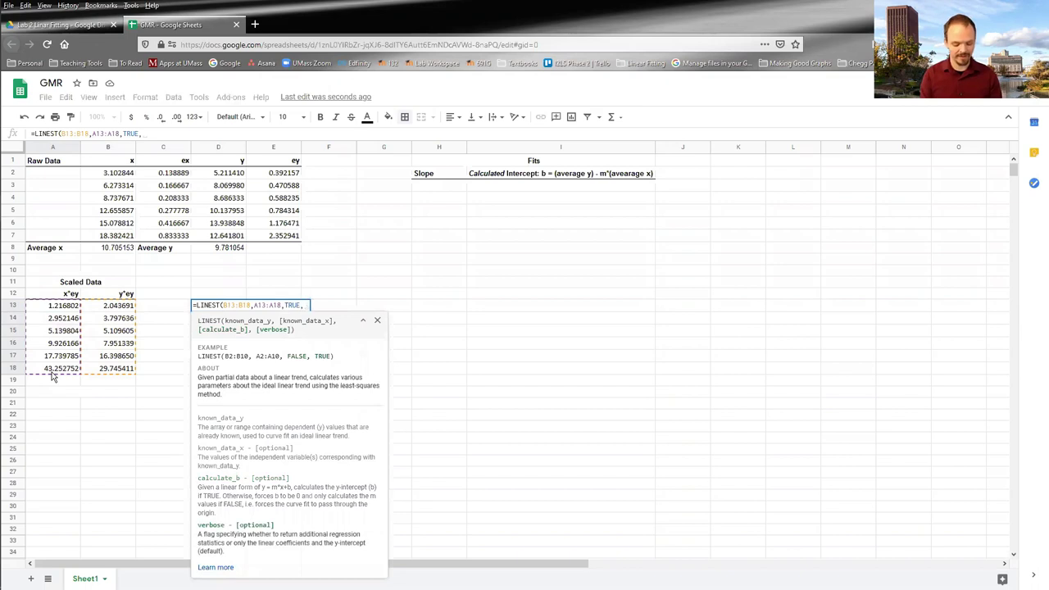
text(FALS)
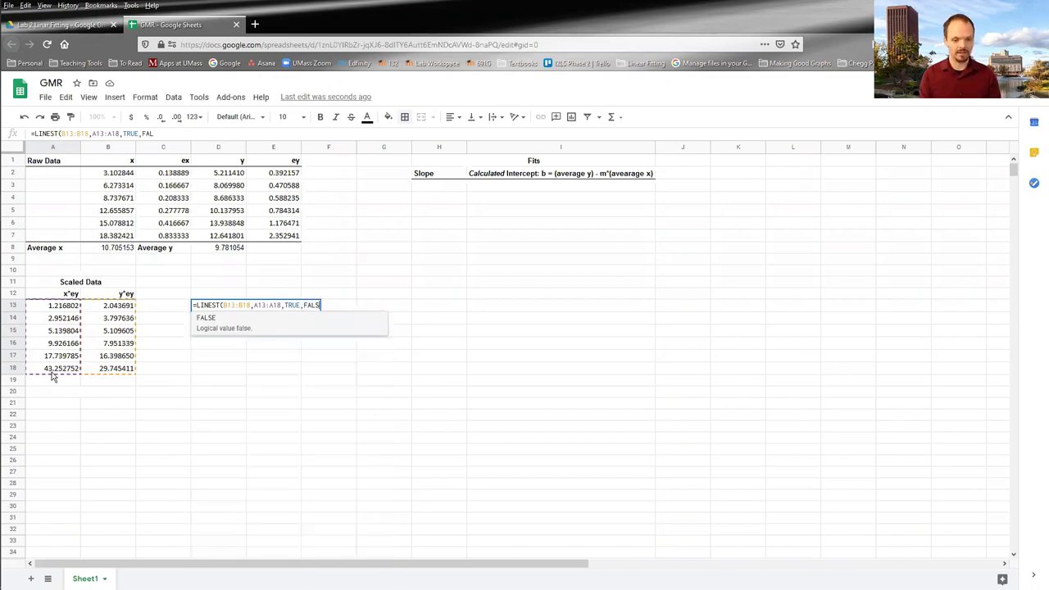
text(E))
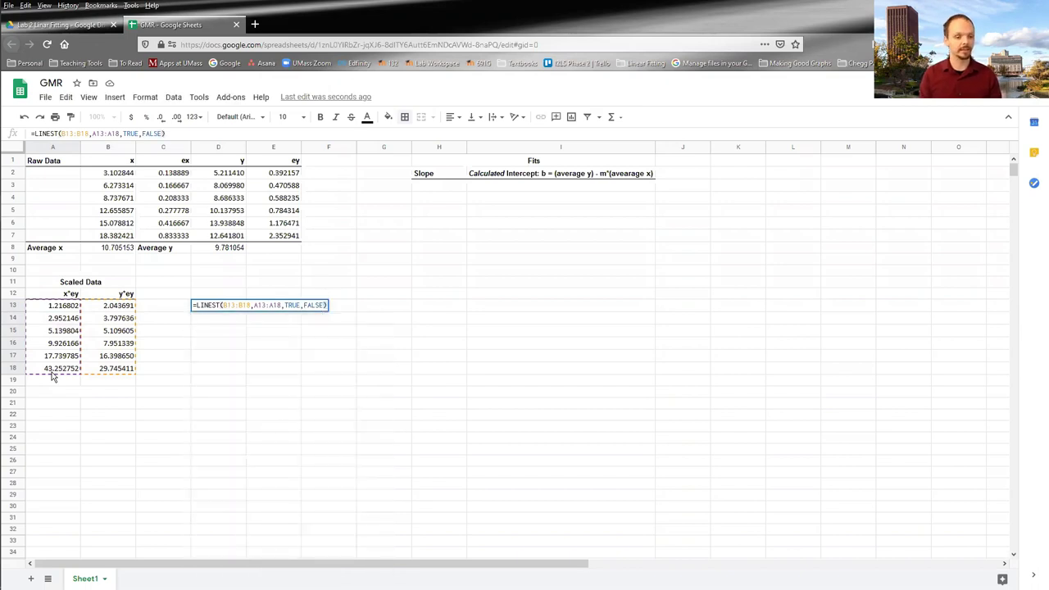
key(Return)
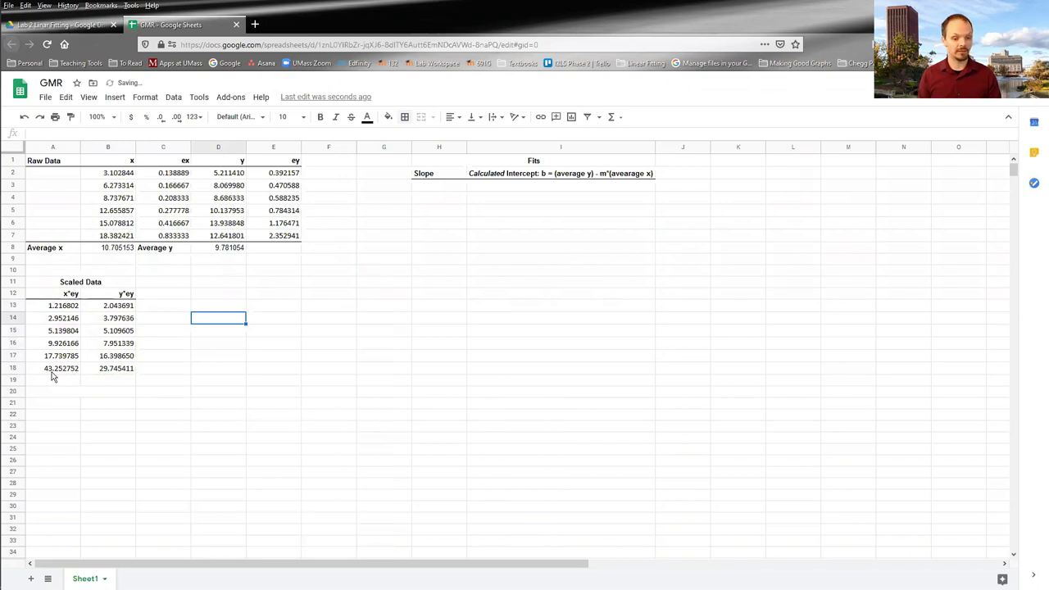
key(Up)
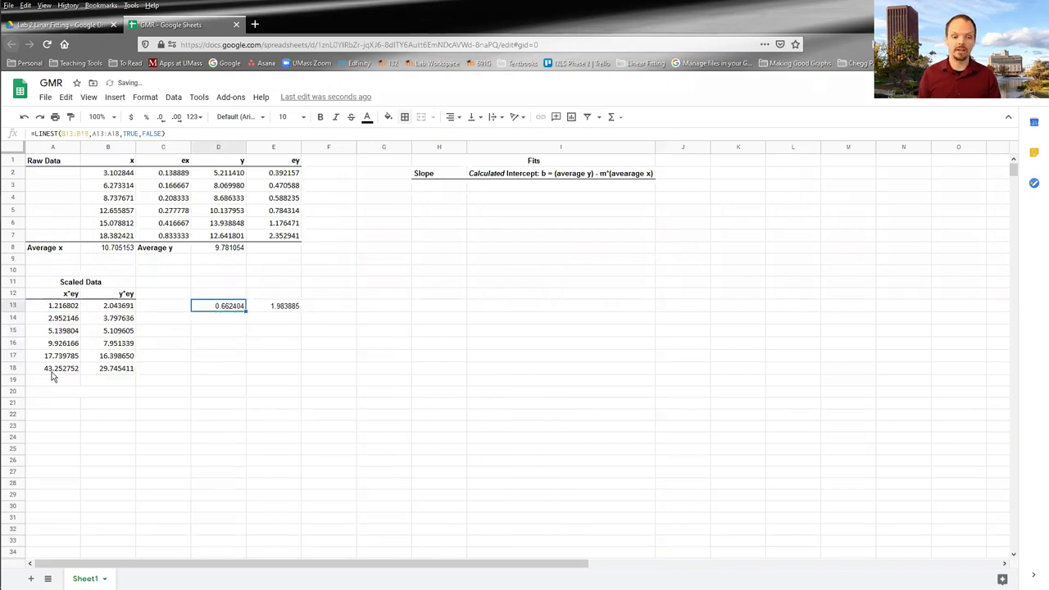
key(Up)
text(S)
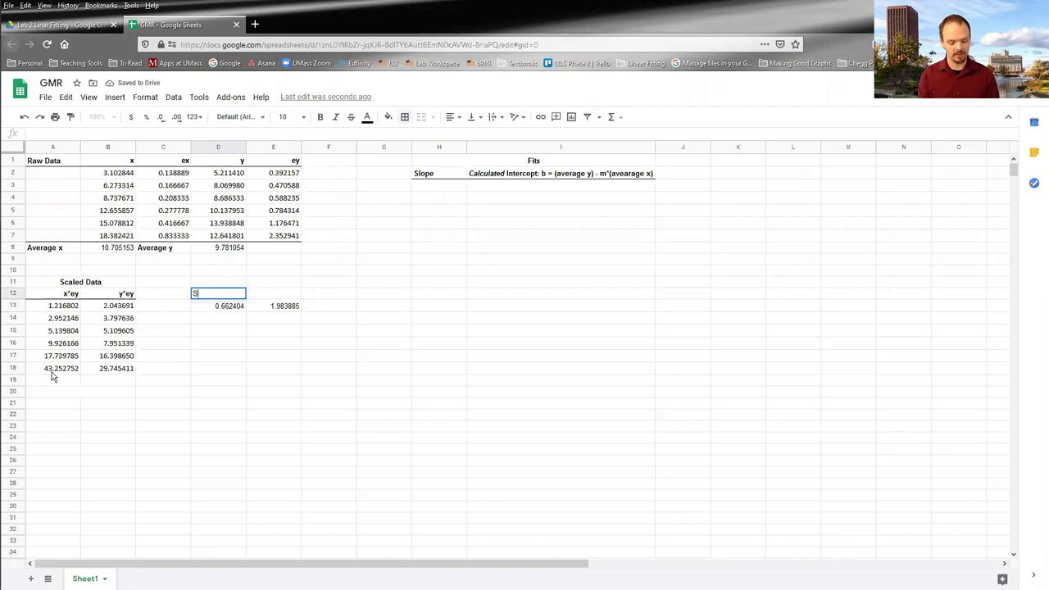
text(lope)
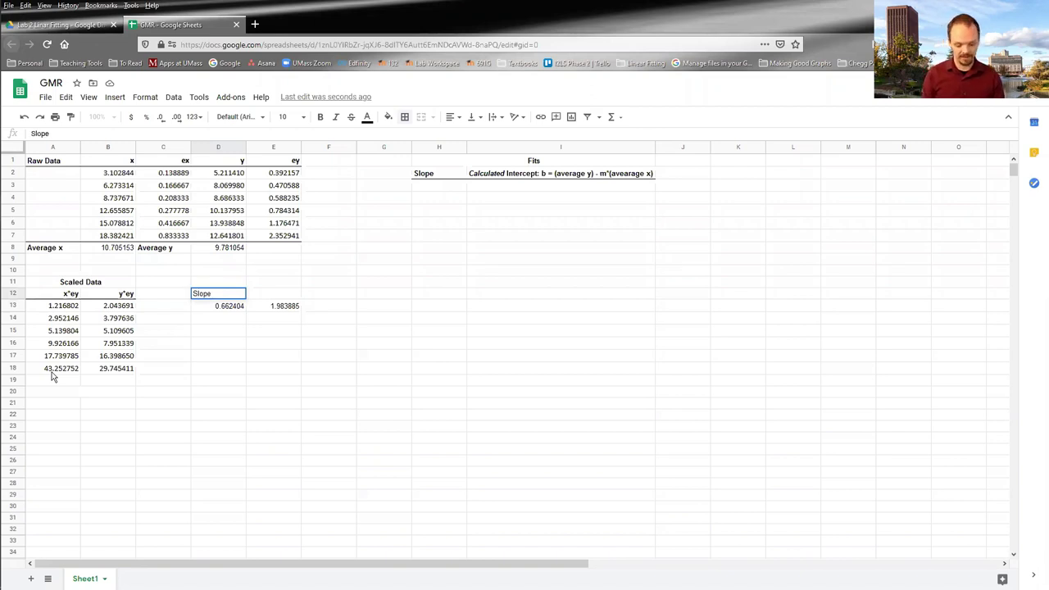
Step: Label D12:E12 Slope and Intercept under a centred, merged 'OLS Fit of the Scaled Data' title
key(Tab)
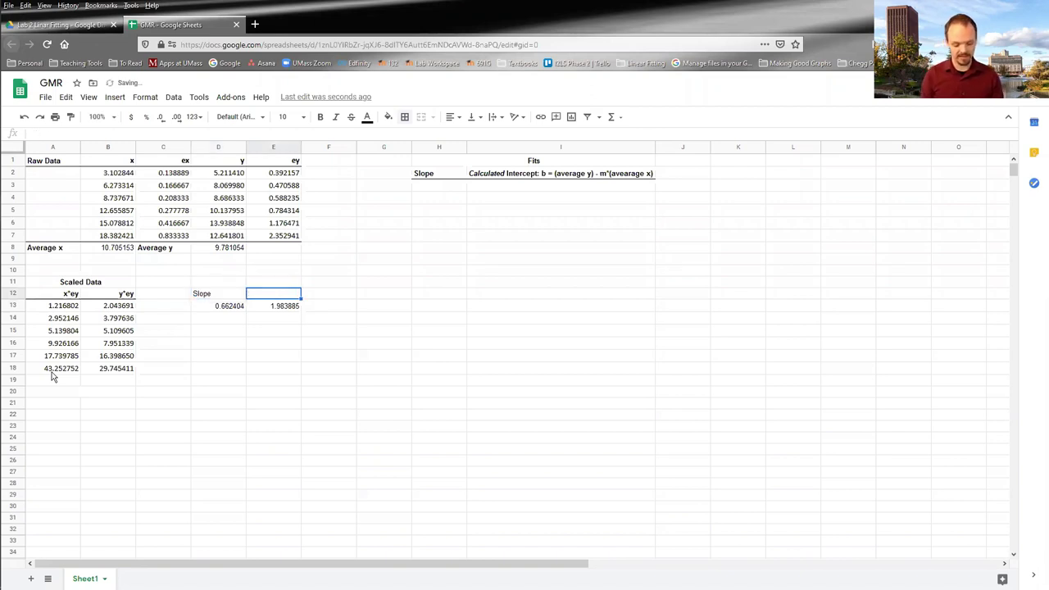
text(Intercept)
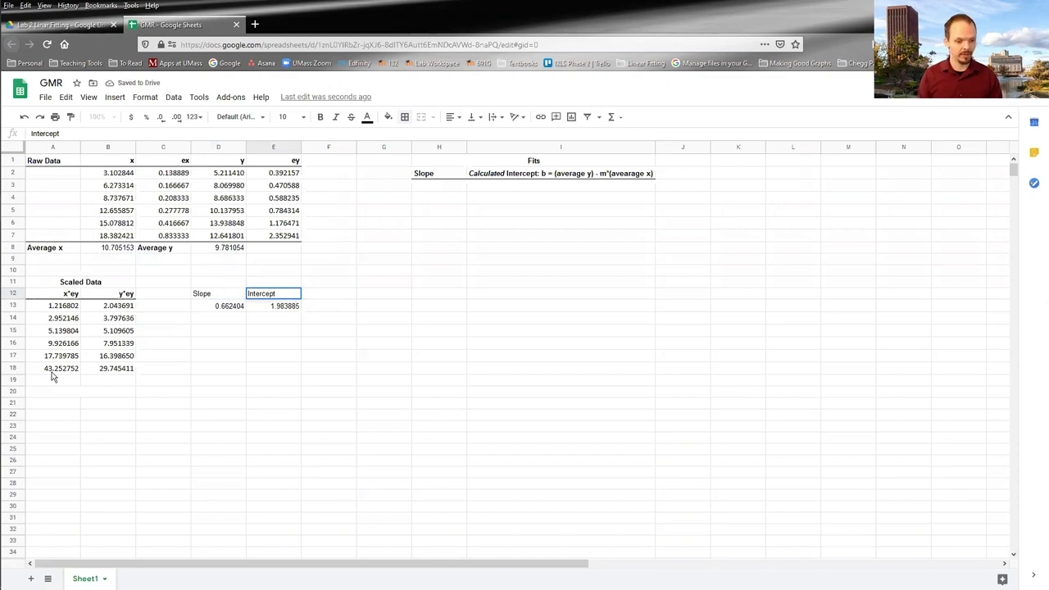
key(Up)
key(shift+Left)
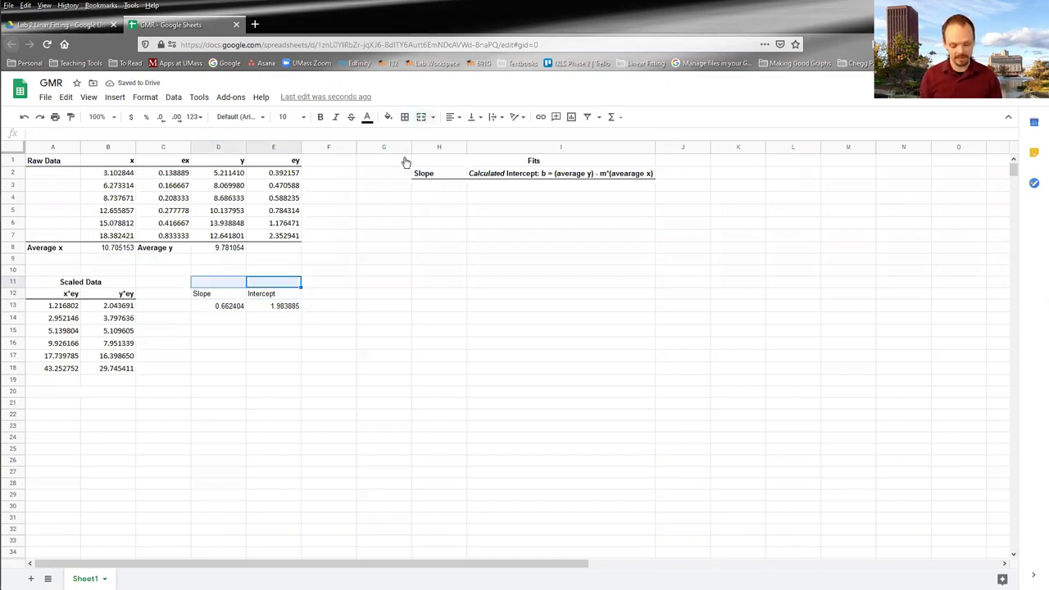
key(alt+o)
text(maO)
text(LS)
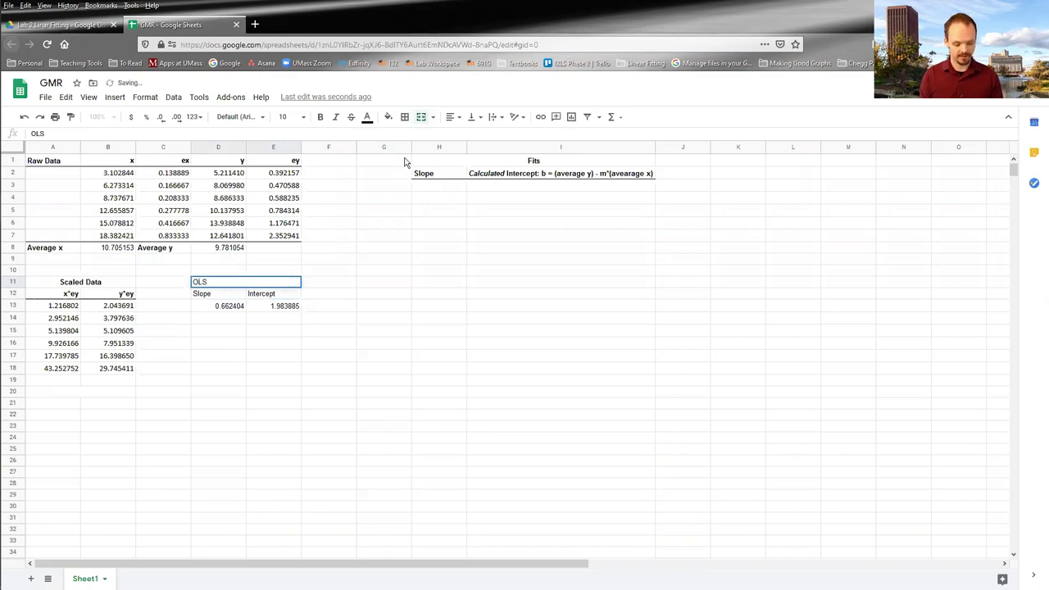
text( Fit of t)
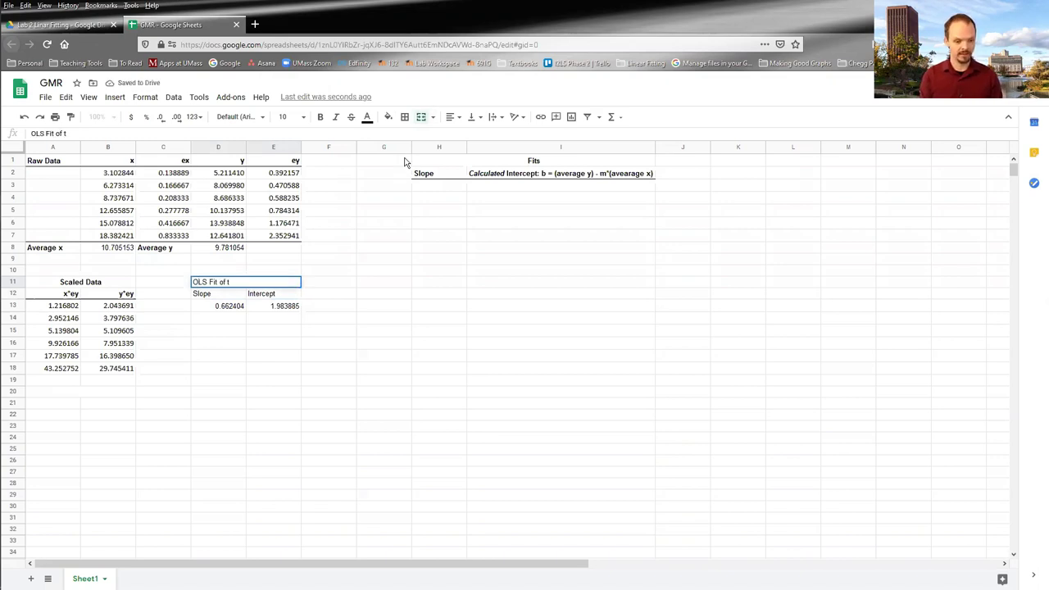
text(he Scaled )
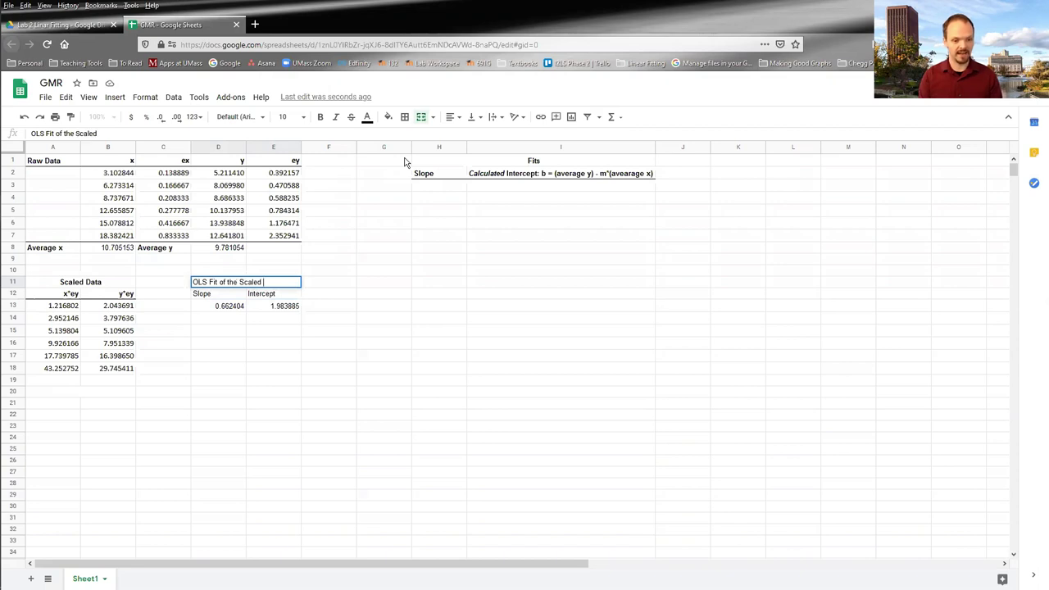
text(Data)
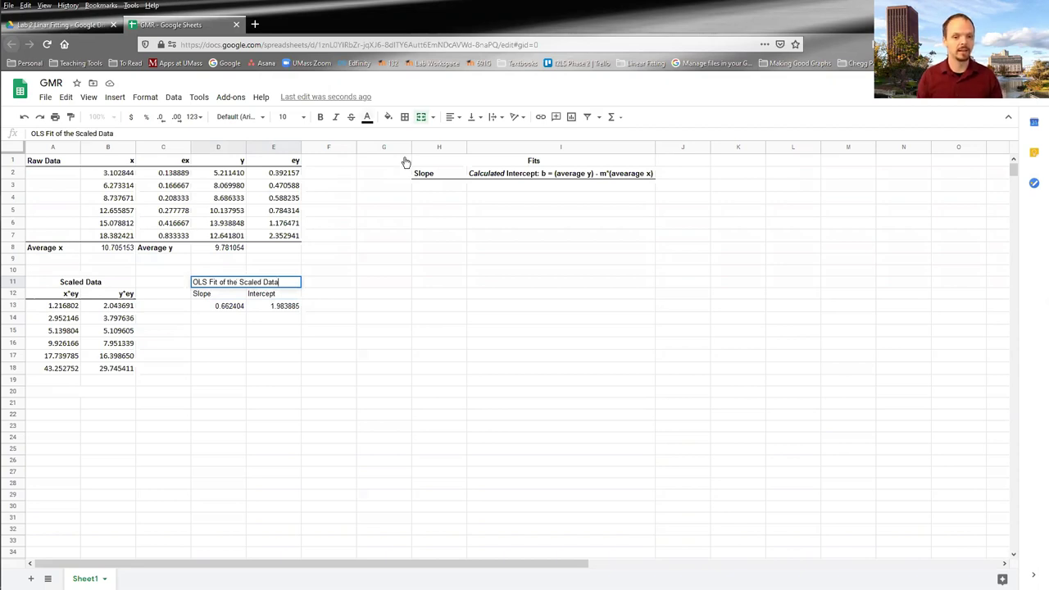
click(453, 116)
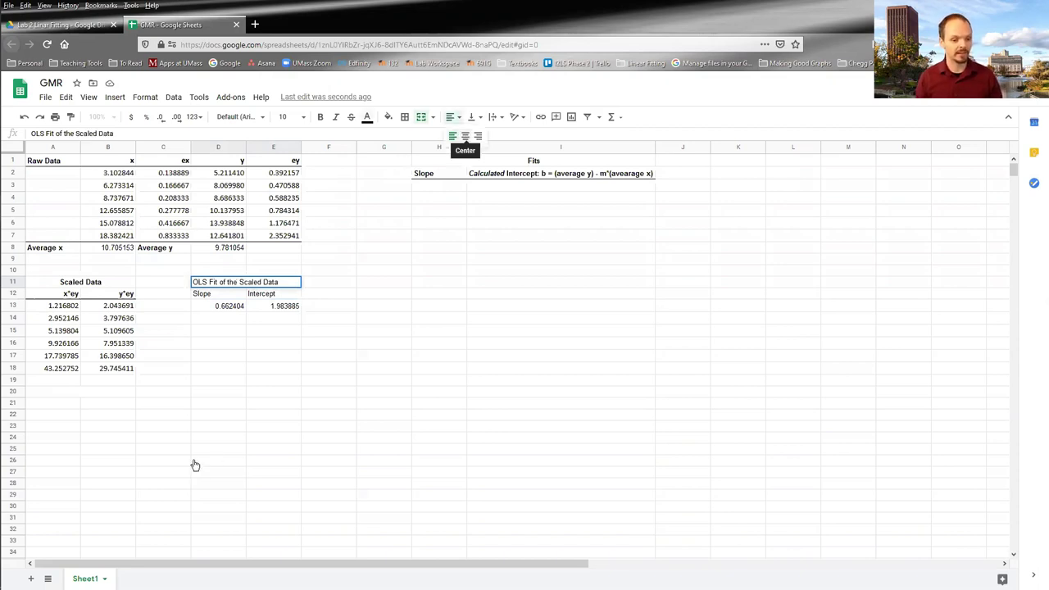
key(ctrl+shift+e)
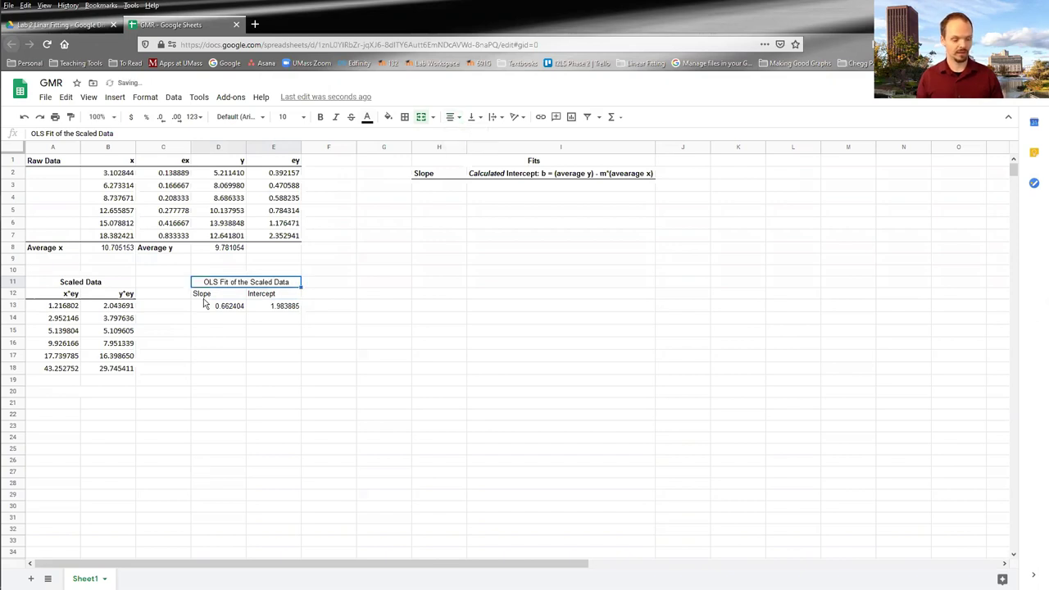
Step: Right-align the Slope and Intercept headers, add a bottom border, and bold title and headers
key(Down)
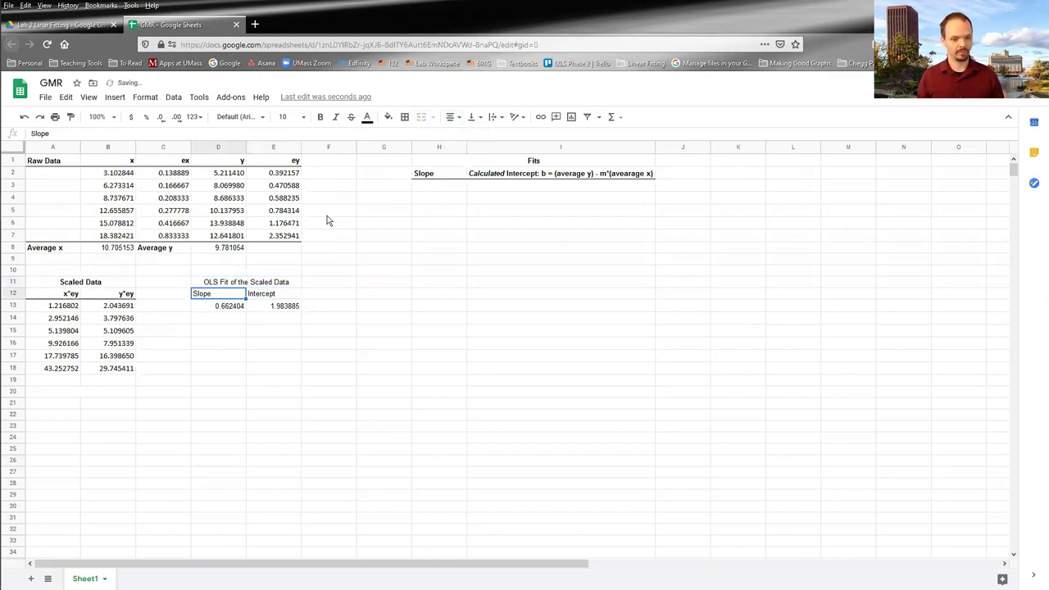
key(shift+Right)
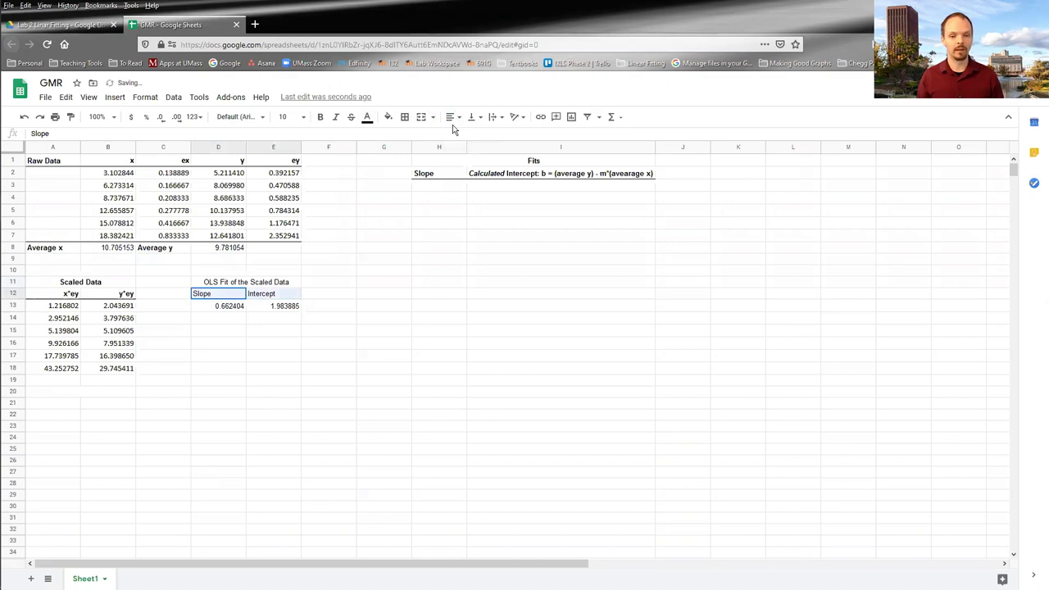
click(451, 119)
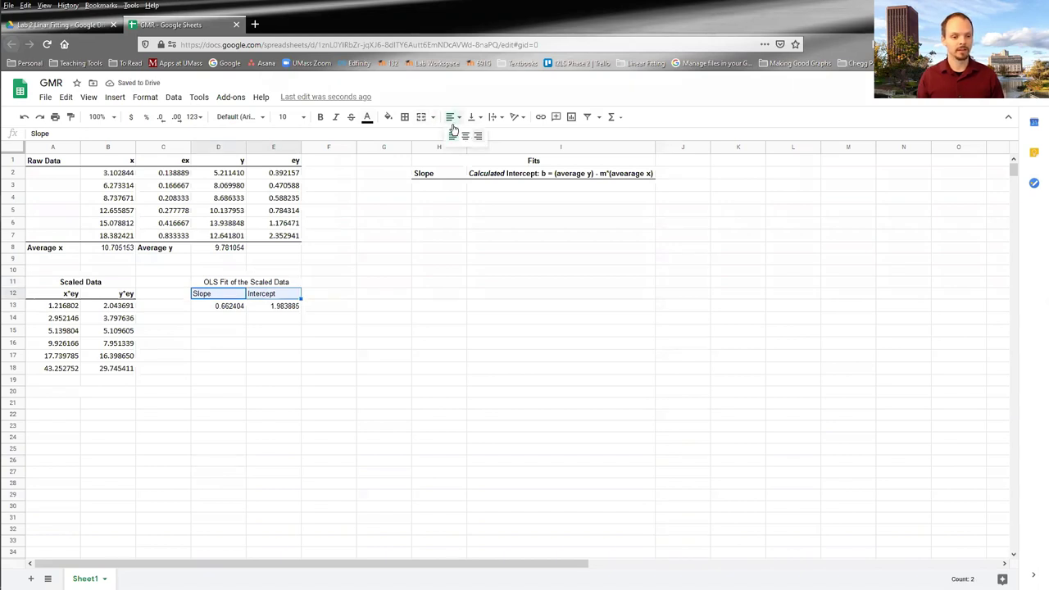
key(ctrl+shift+r)
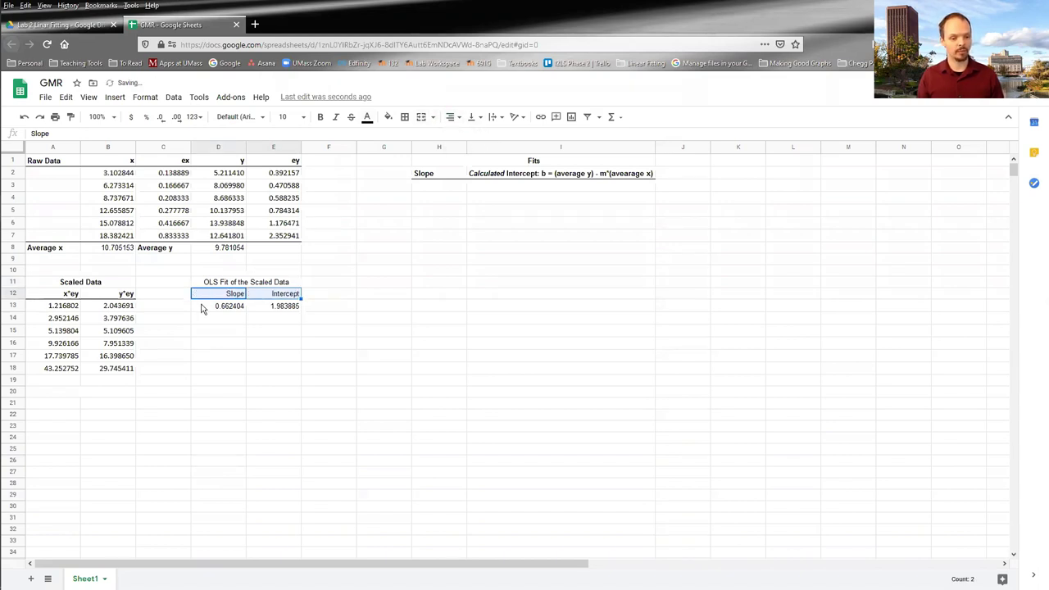
key(Up)
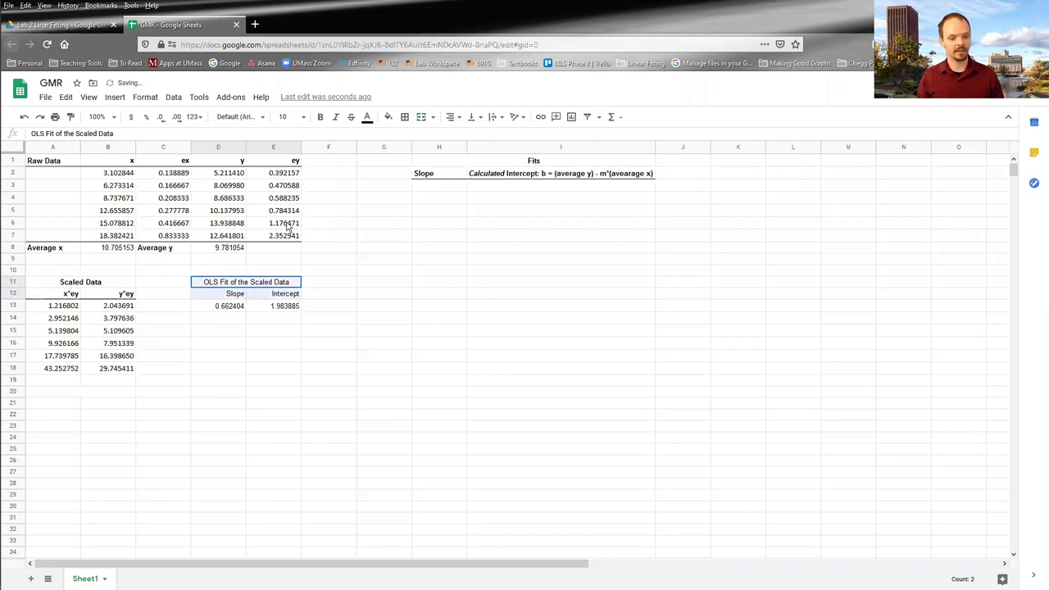
key(shift+Down)
click(405, 119)
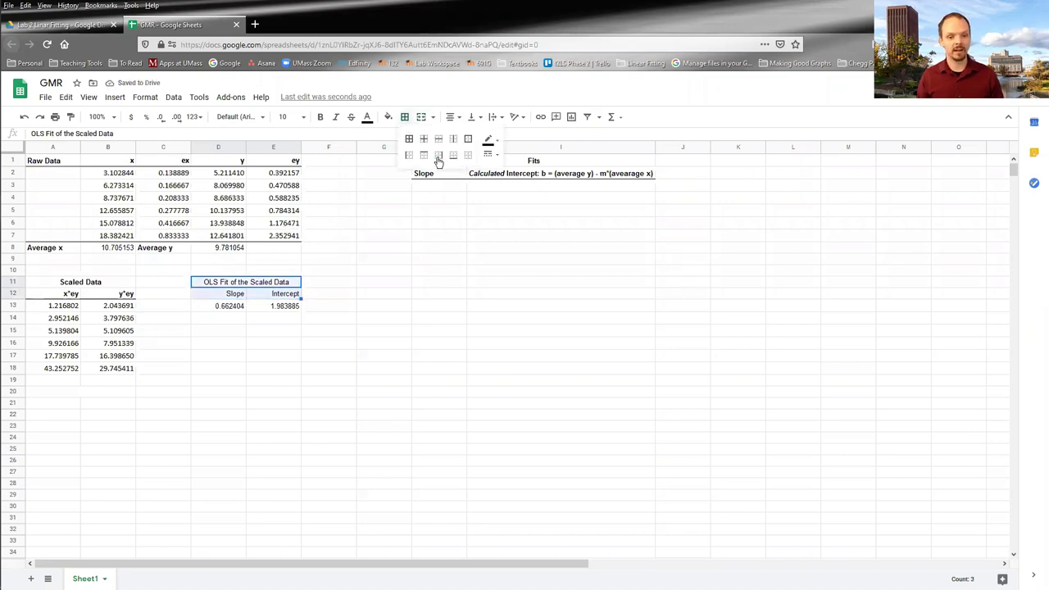
click(451, 155)
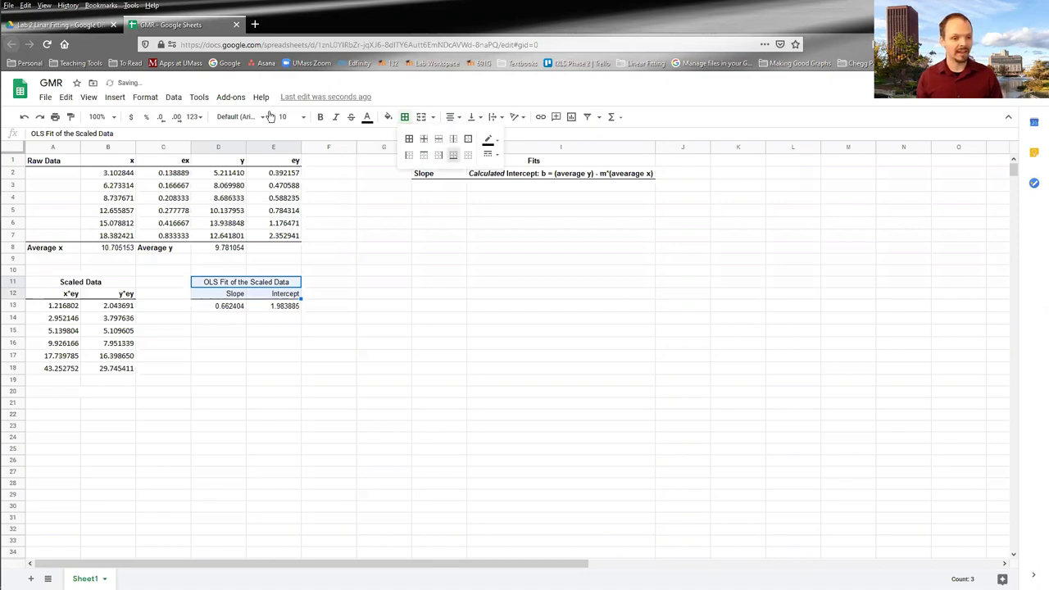
key(Escape)
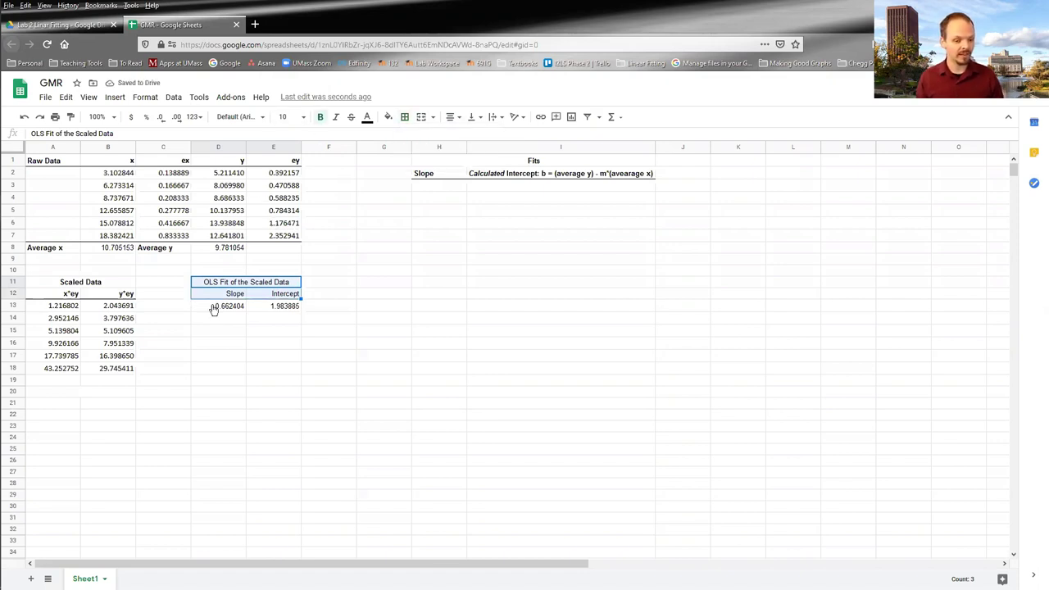
key(ctrl+b)
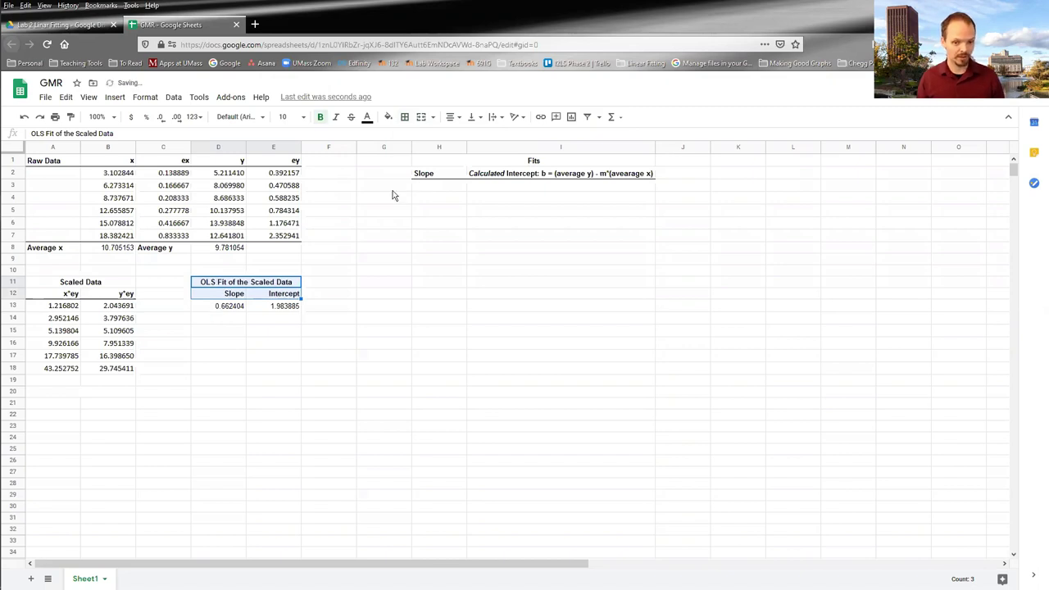
Step: Enter 'Fit' in G2 and 'Scaled Data y = f(x)' in G3
click(386, 177)
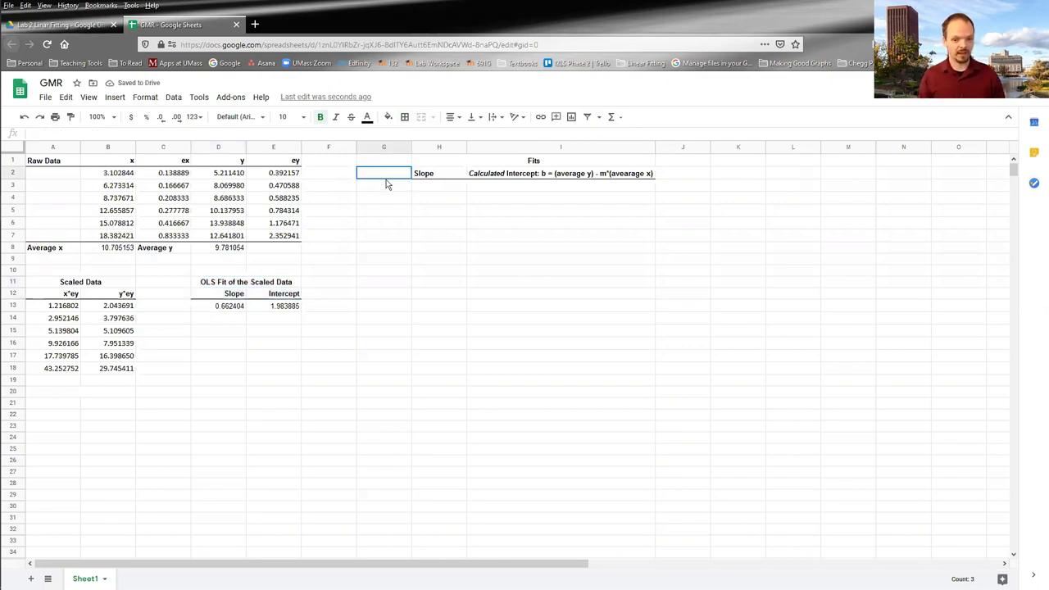
text(Fit)
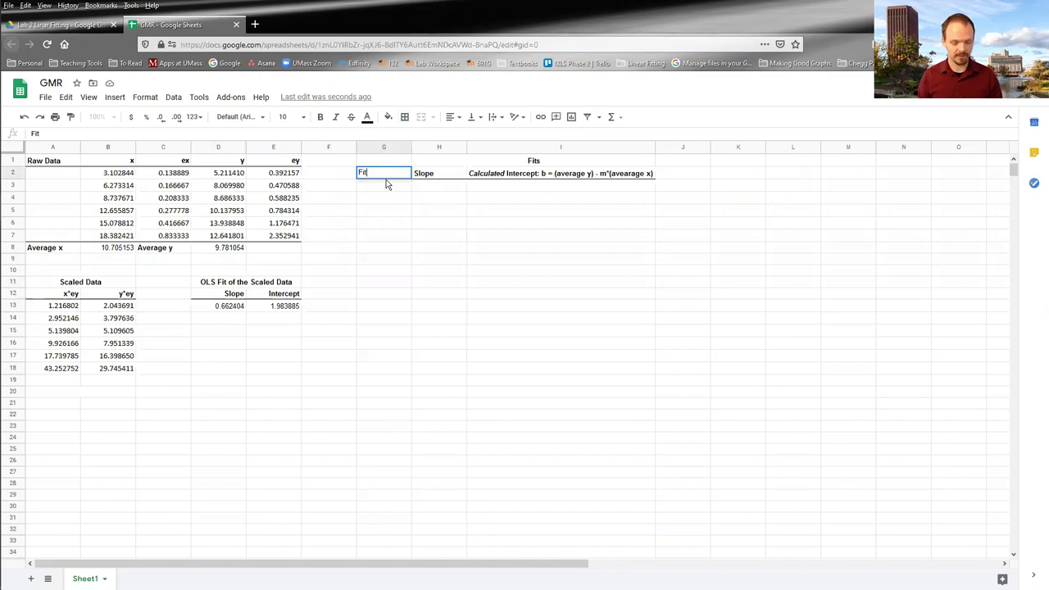
key(Return)
text(Scal)
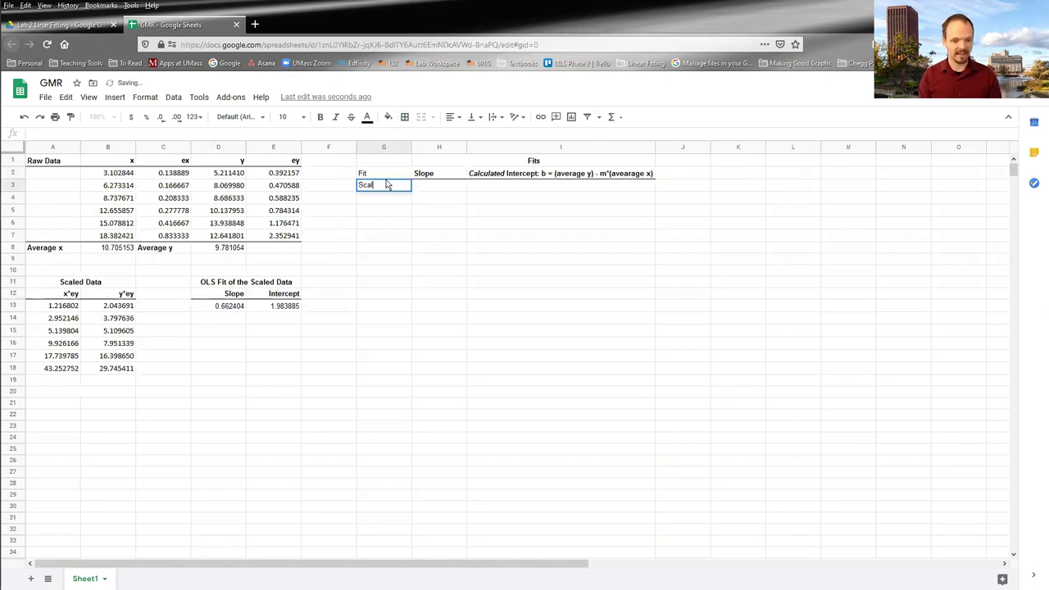
text(ed Data)
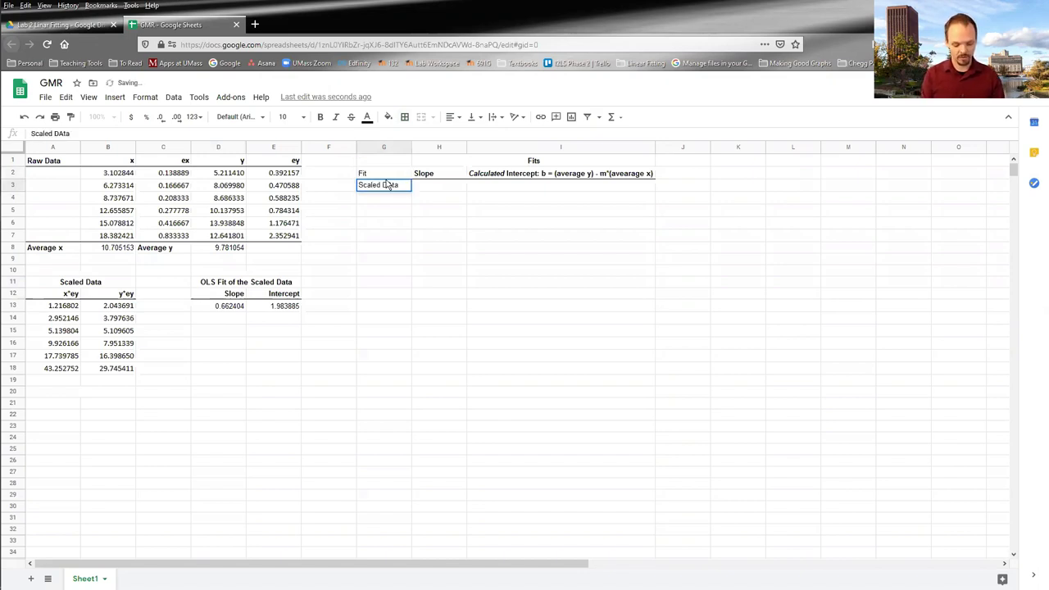
text( y)
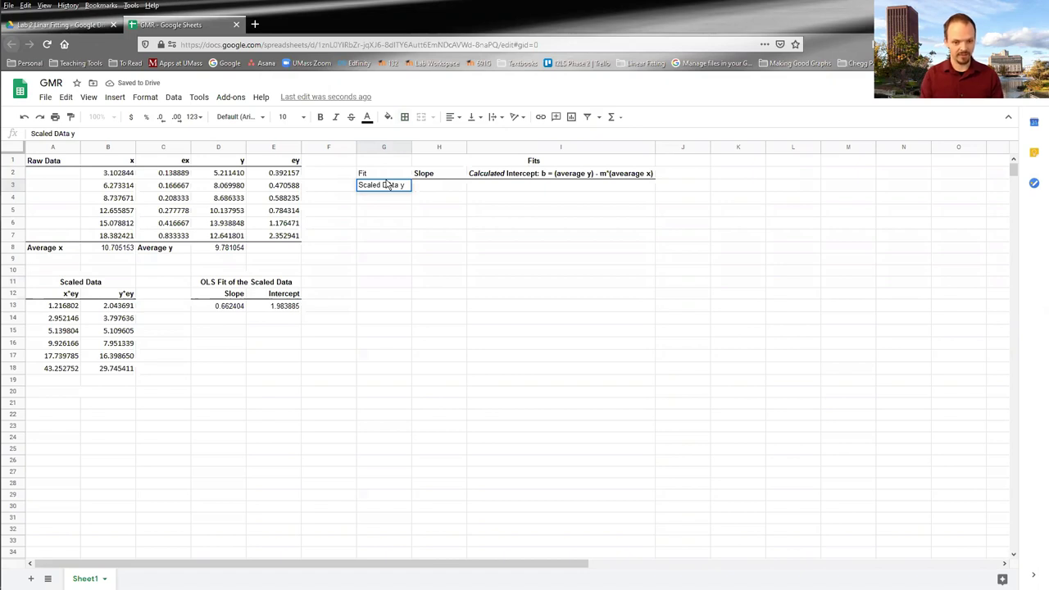
text( vs.)
key(BackSpace)
key(BackSpace)
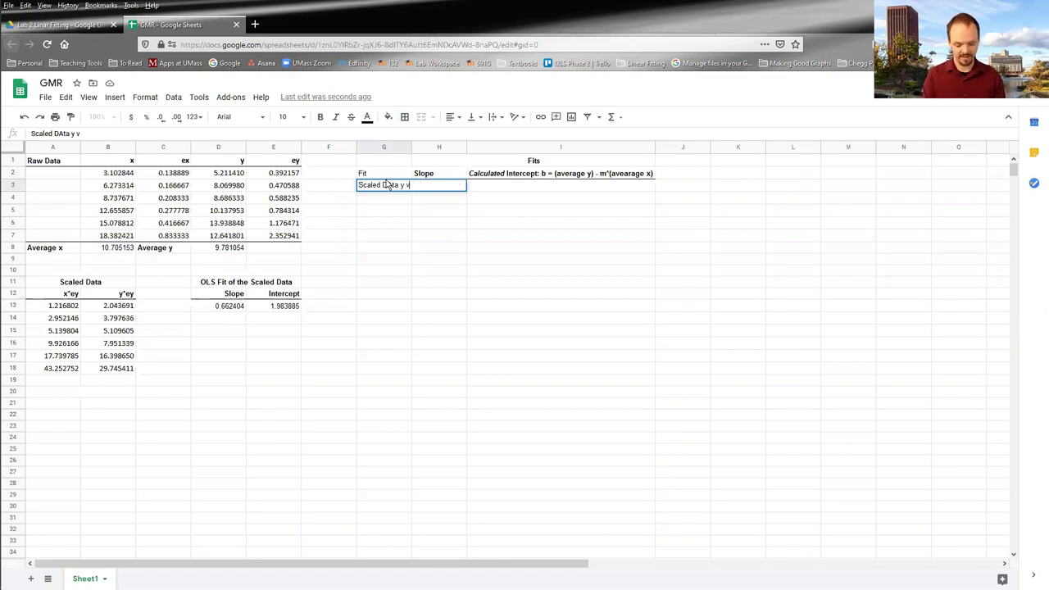
key(BackSpace)
text(= f(x))
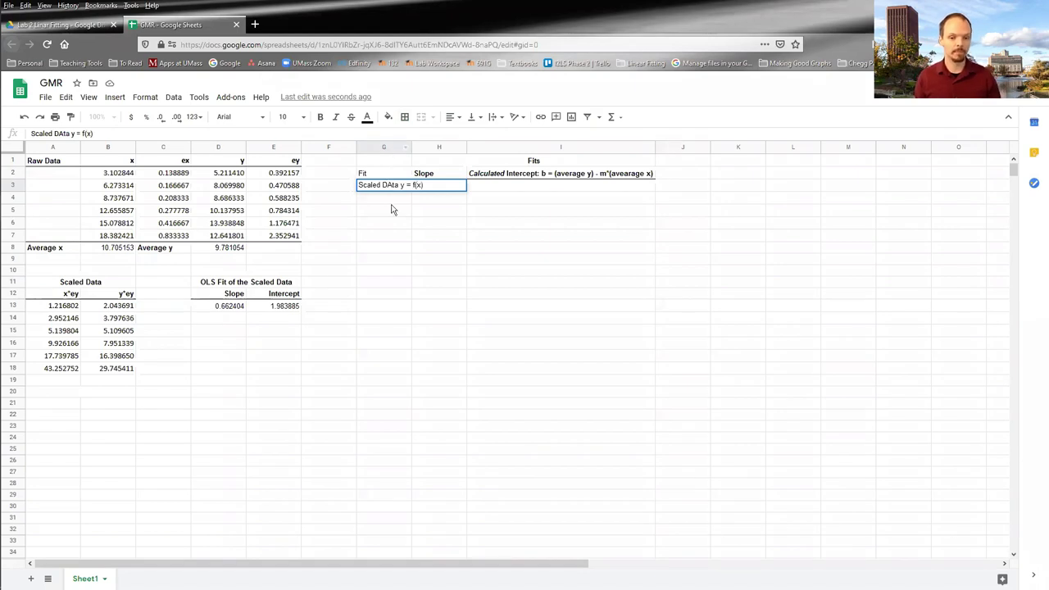
key(shift+Tab)
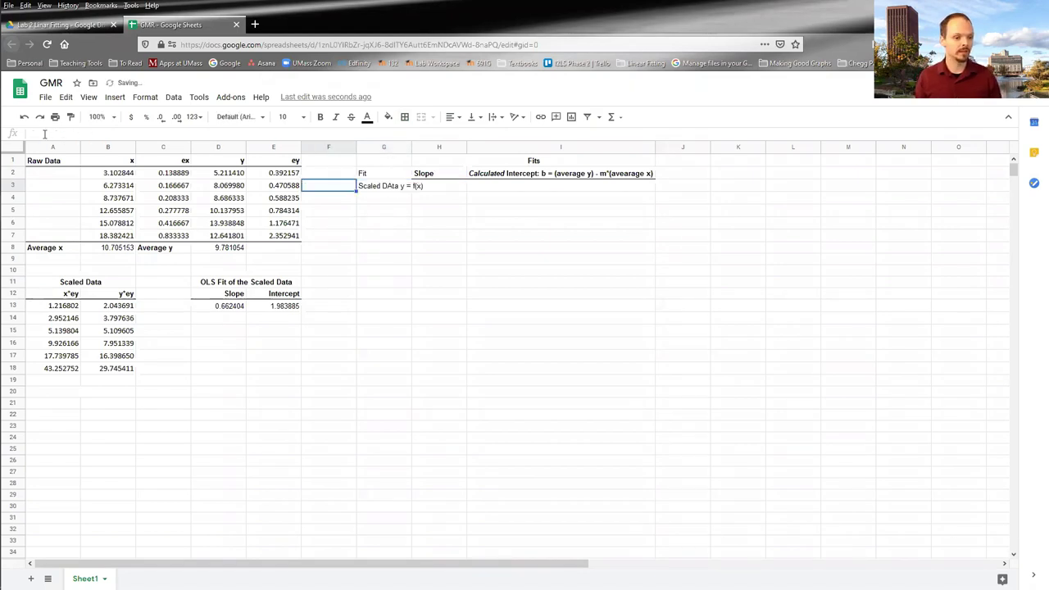
key(Left)
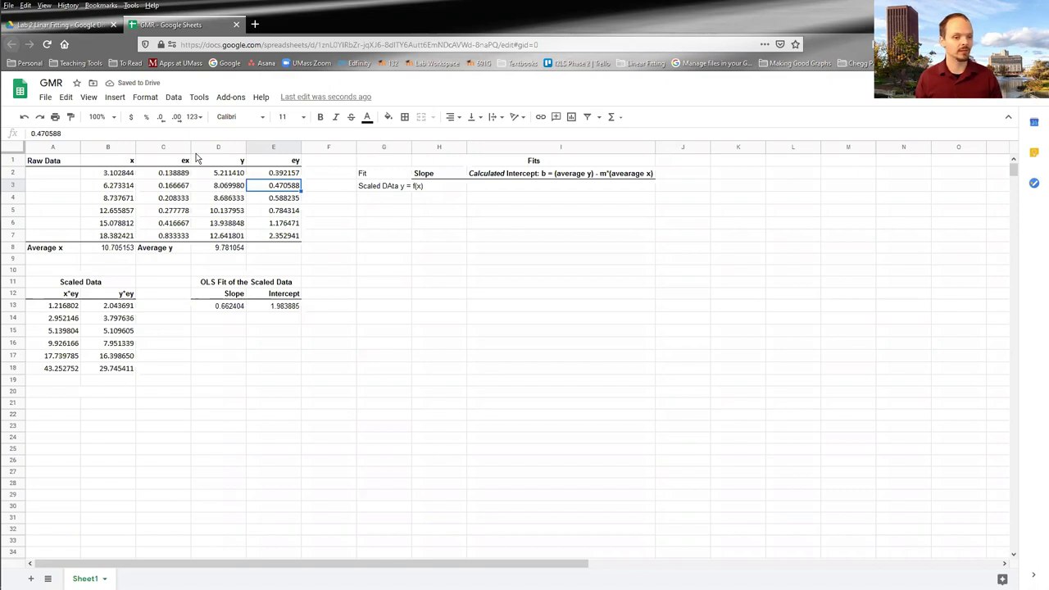
key(Right)
key(Right)
key(Return)
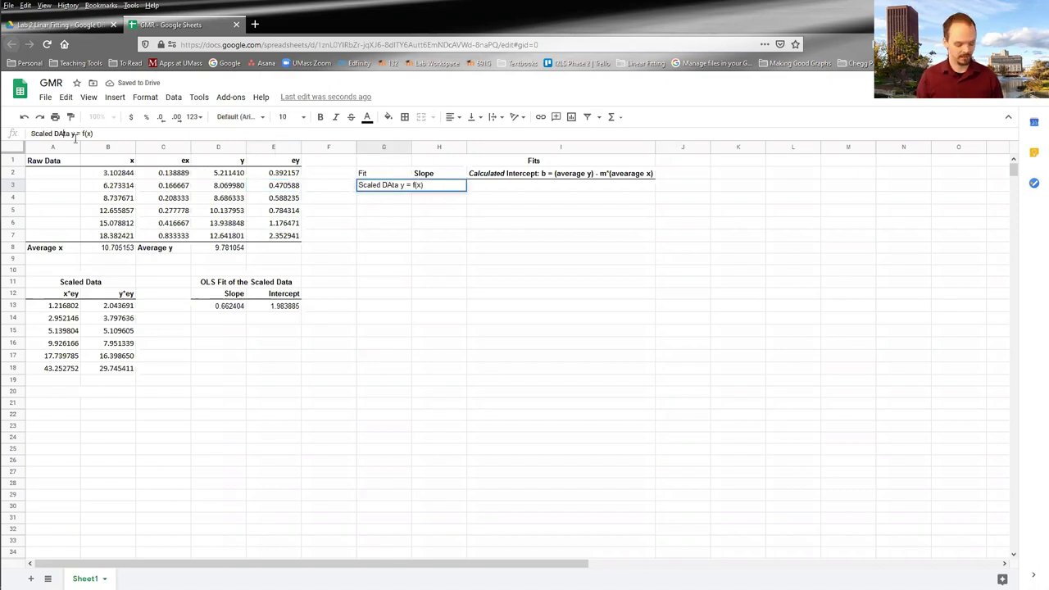
key(BackSpace)
text(a)
key(Return)
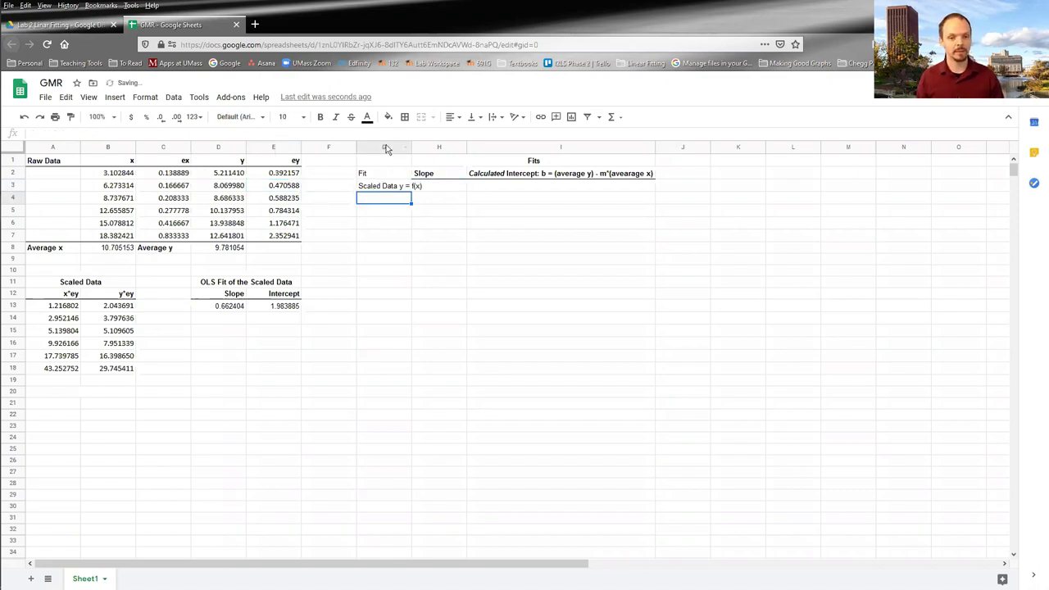
Step: Widen column G and make its labels bold
click(404, 143)
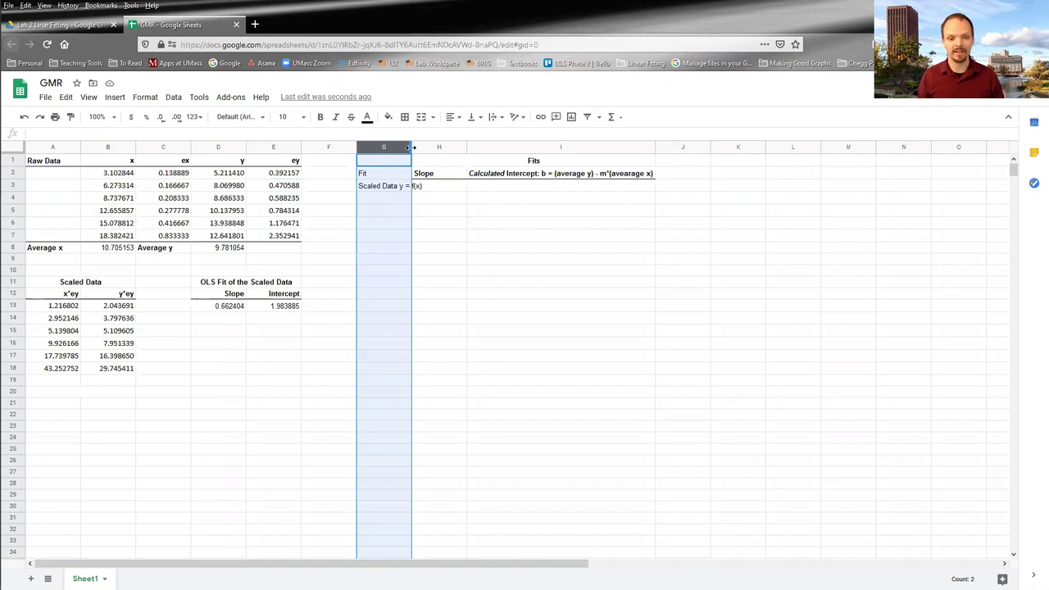
drag(412, 147, 423, 182)
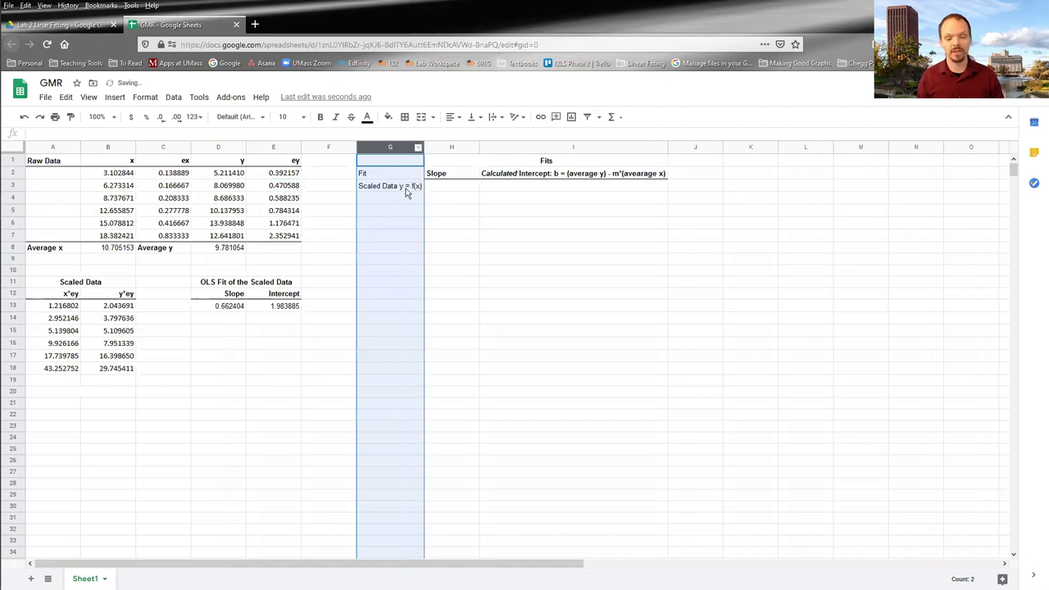
click(394, 144)
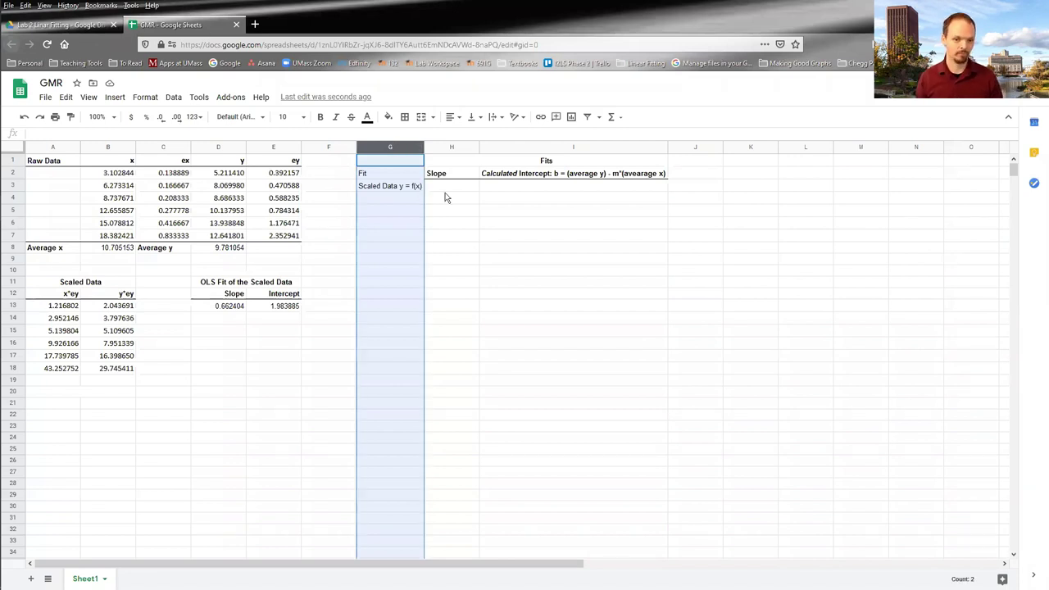
key(ctrl+b)
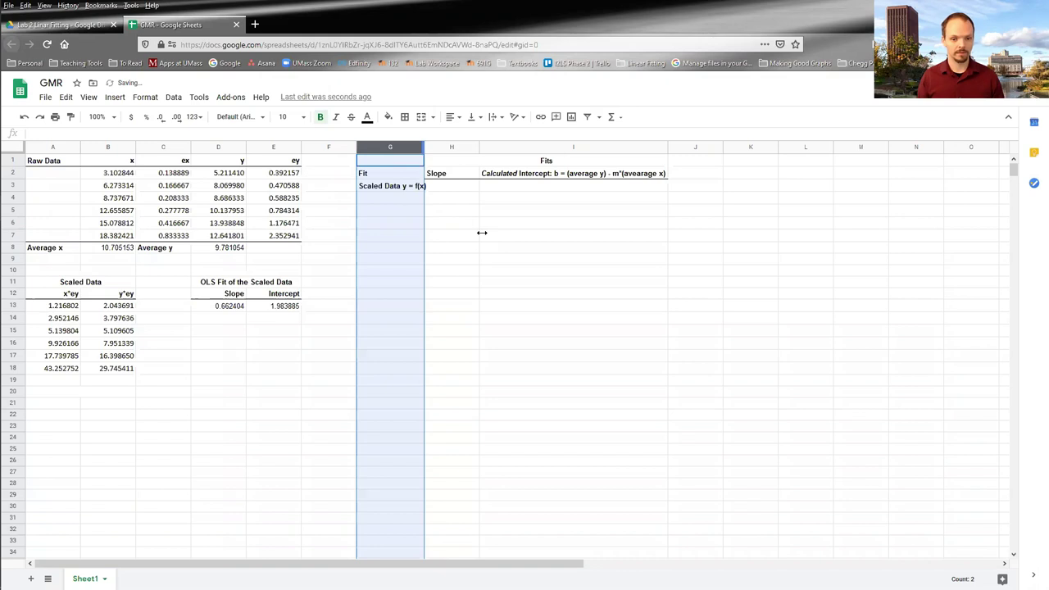
click(459, 189)
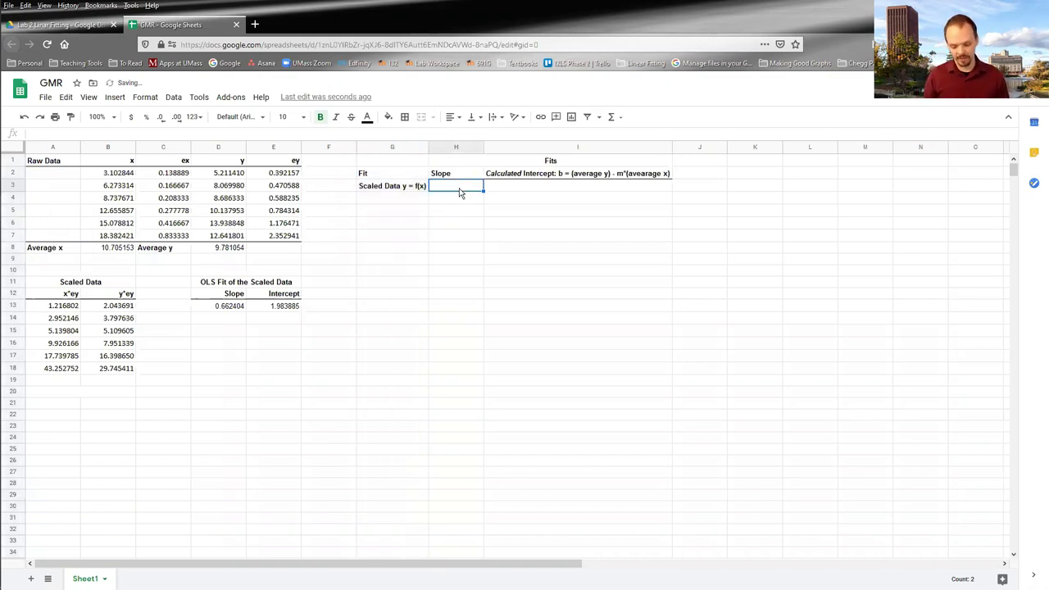
Step: Set H3 to =D13 to show the scaled-data slope 0.662404
text(=)
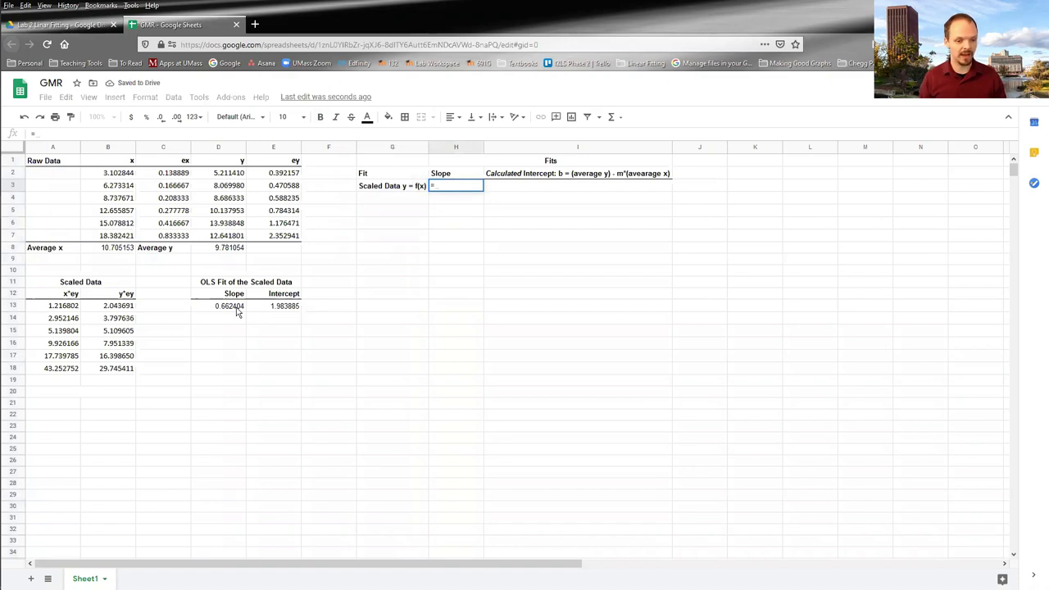
click(236, 308)
key(Return)
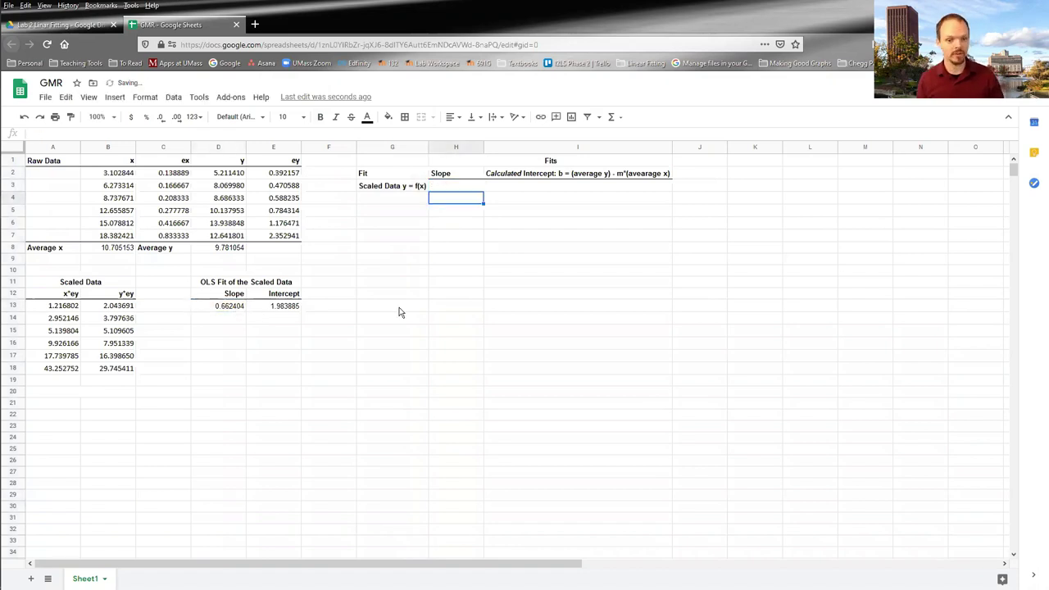
click(540, 188)
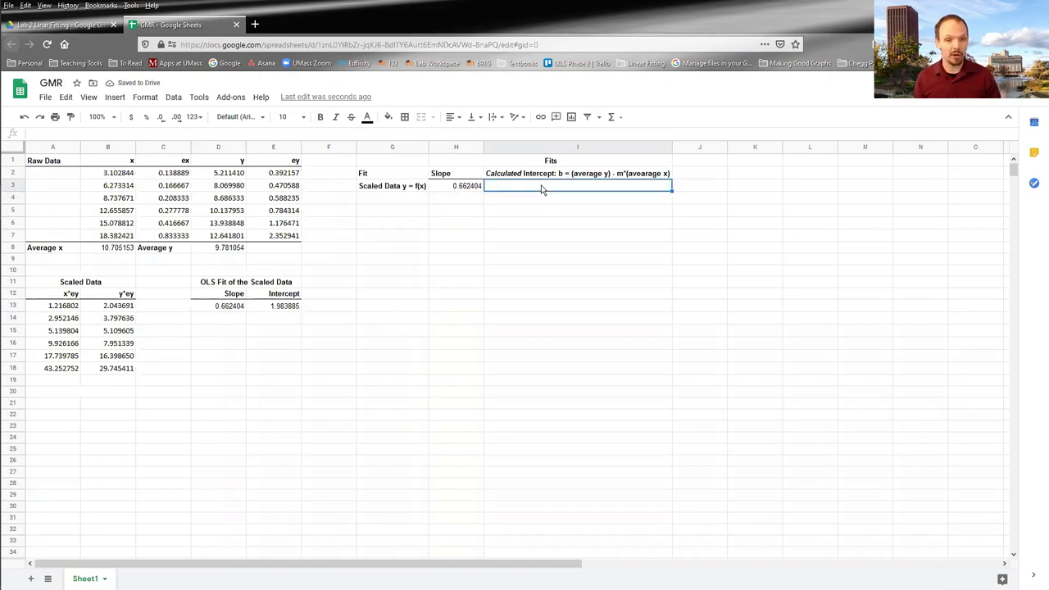
click(95, 248)
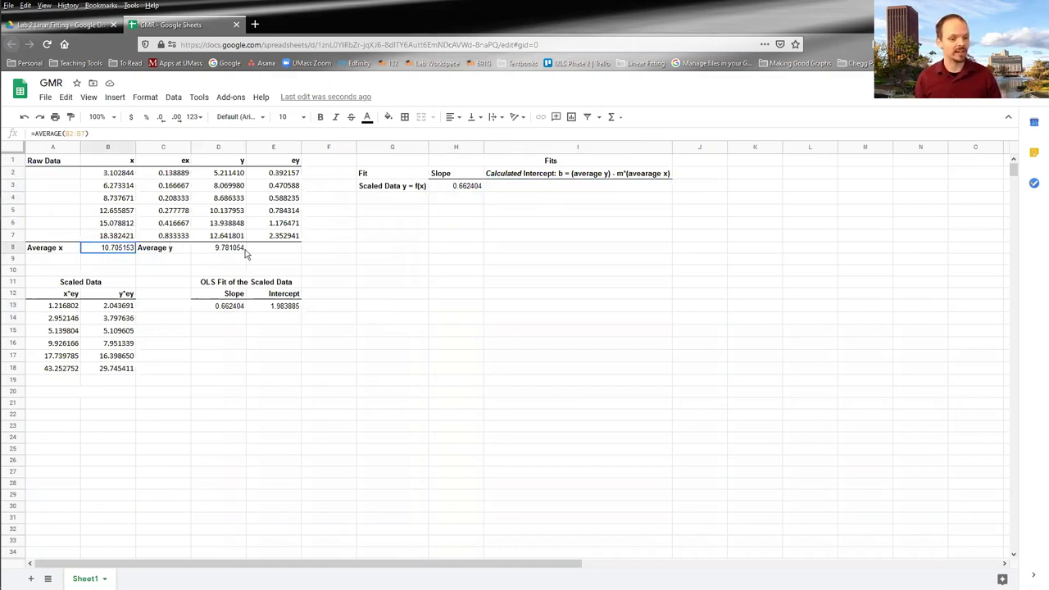
click(246, 250)
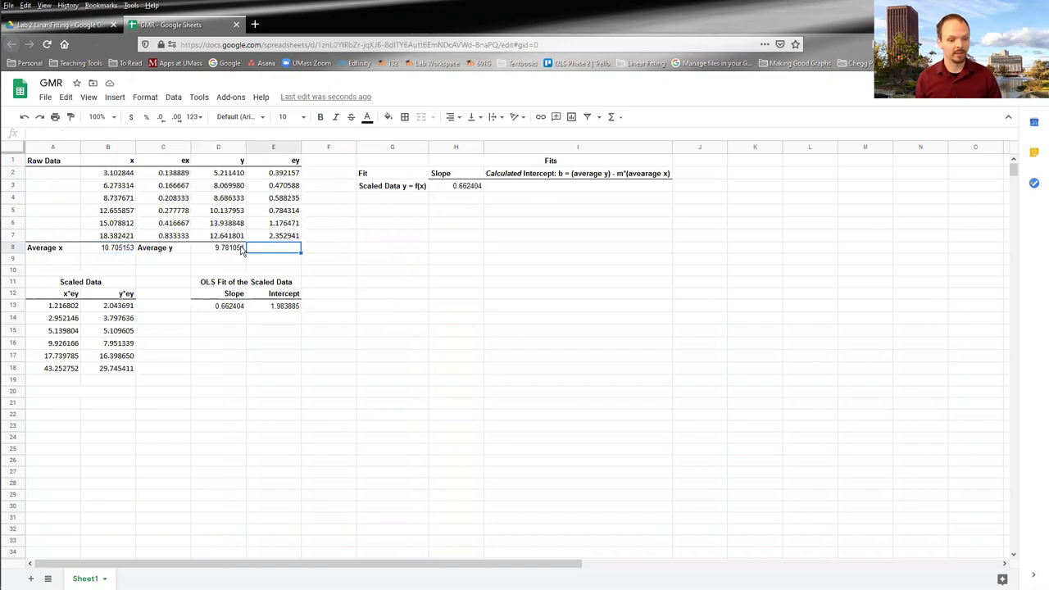
key(Left)
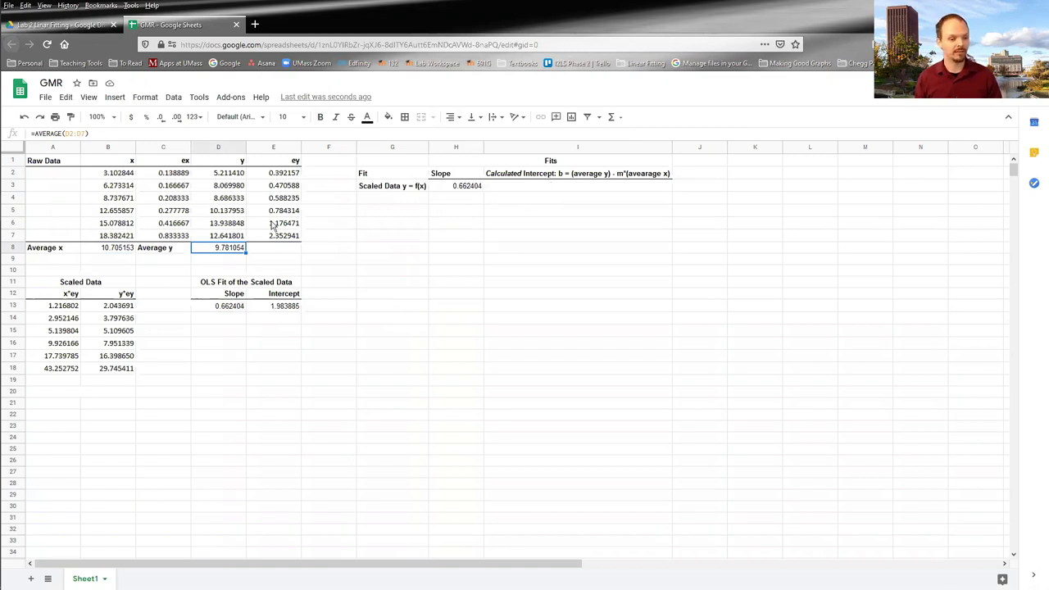
Step: Enter =D8-H3*B8 in I3 to calculate the intercept 2.689913
click(524, 186)
text(=)
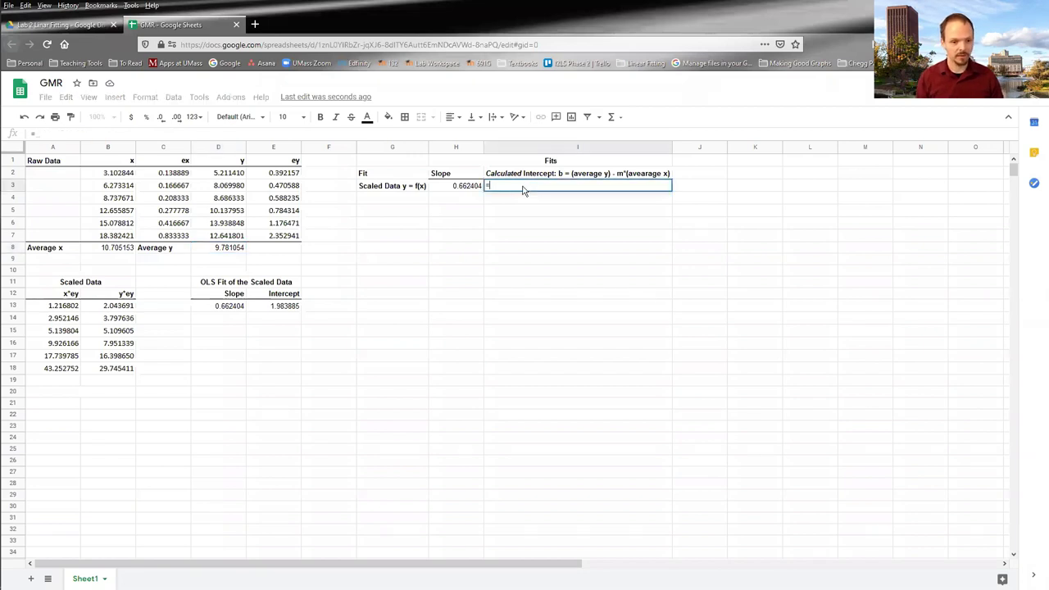
click(214, 250)
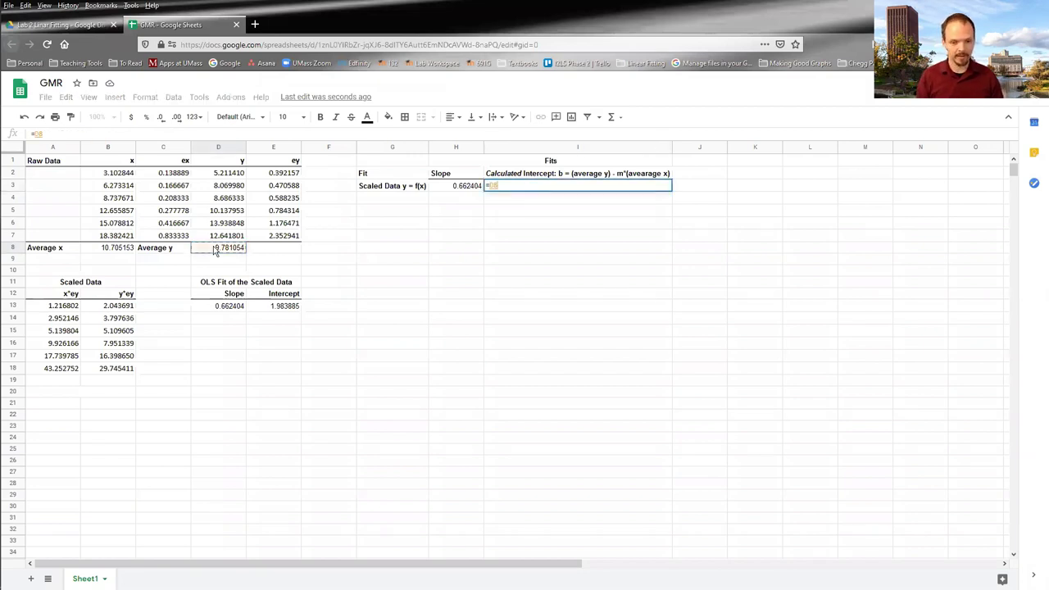
text(-)
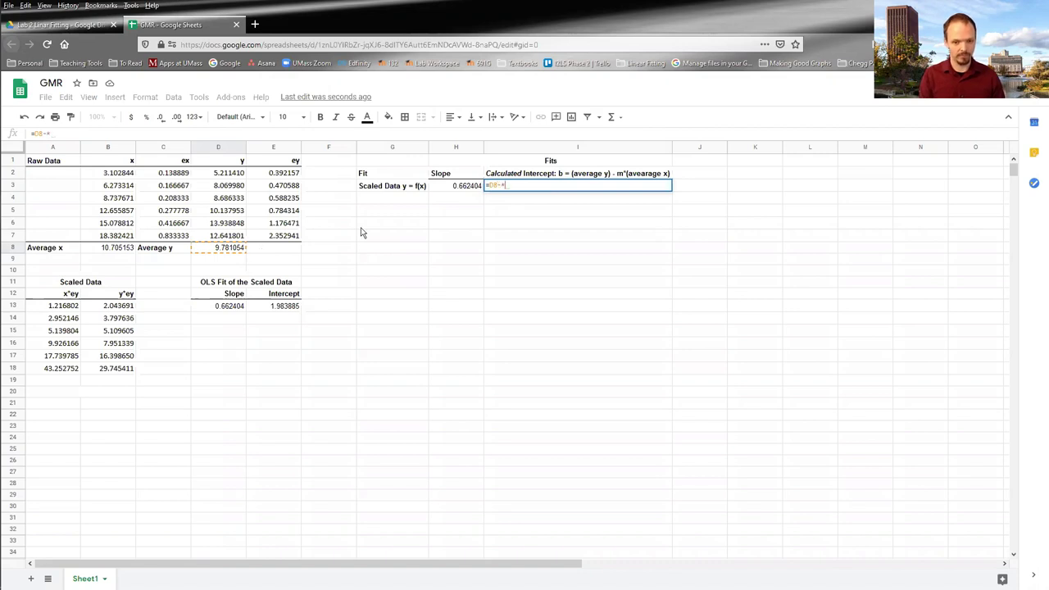
click(453, 187)
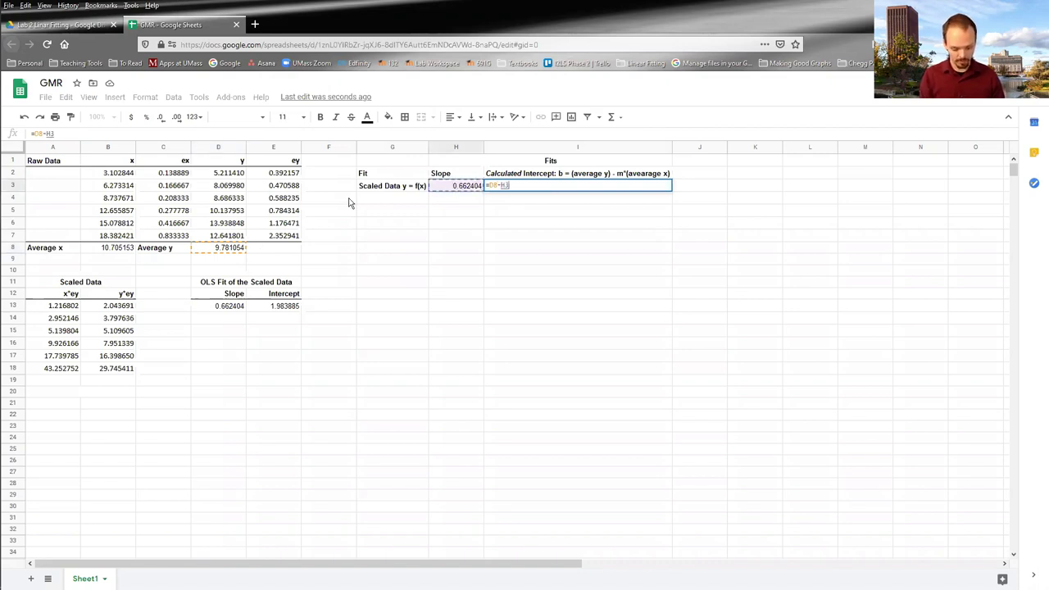
text(*)
click(133, 249)
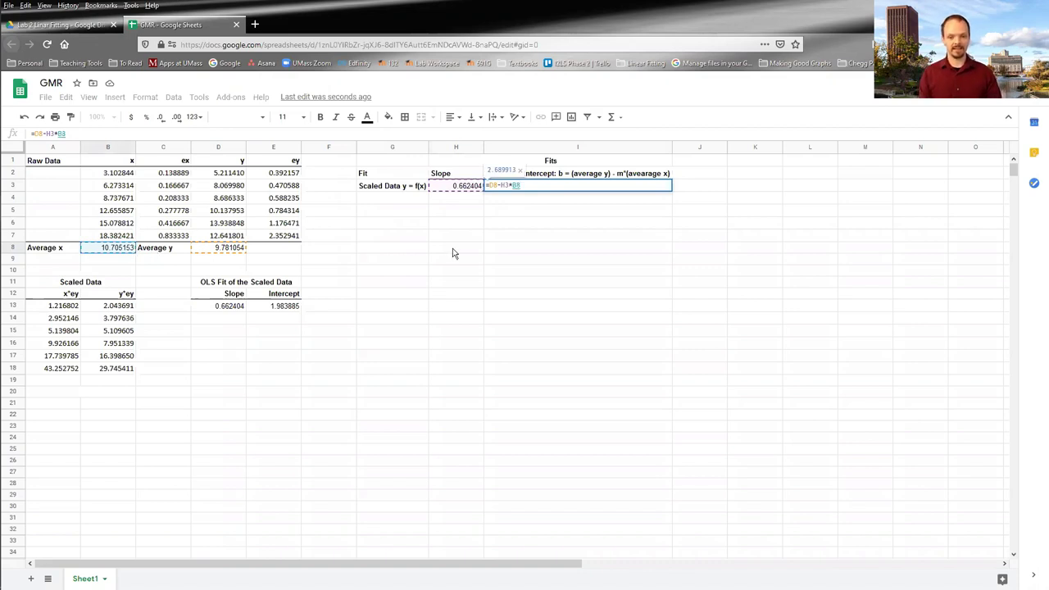
key(Return)
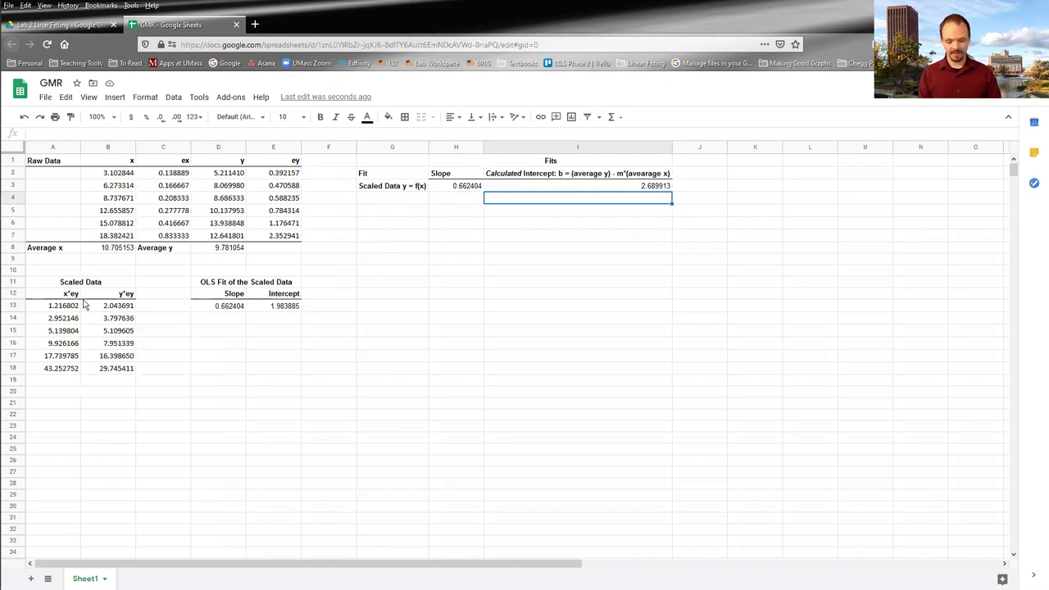
key(alt+Tab)
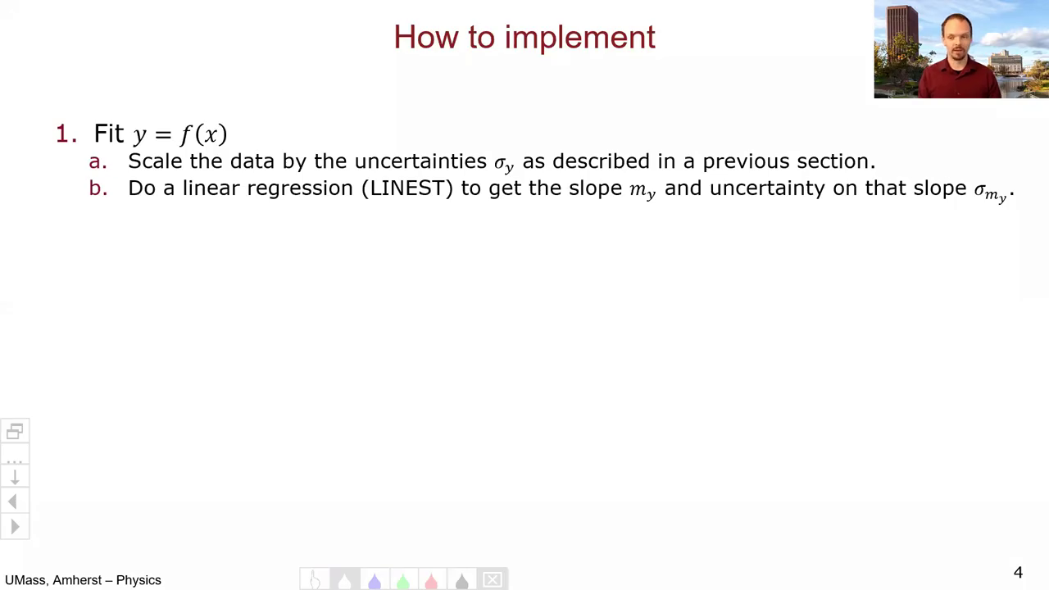
Step: Reveal step 2 on the slide, fitting x = f⁻¹(y), then return to the GMR spreadsheet
key(Right)
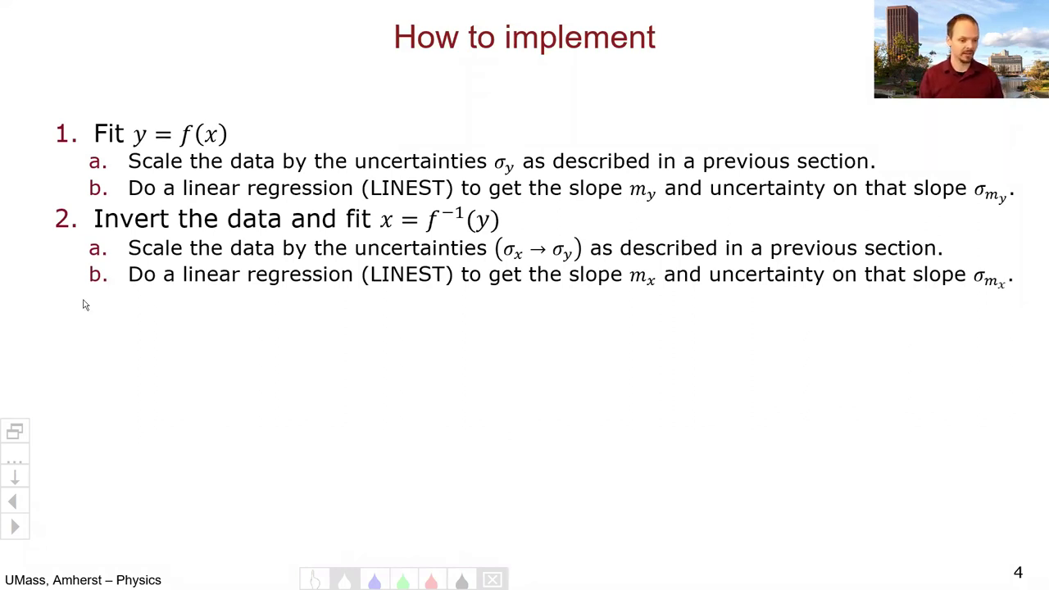
key(alt+Tab)
click(81, 394)
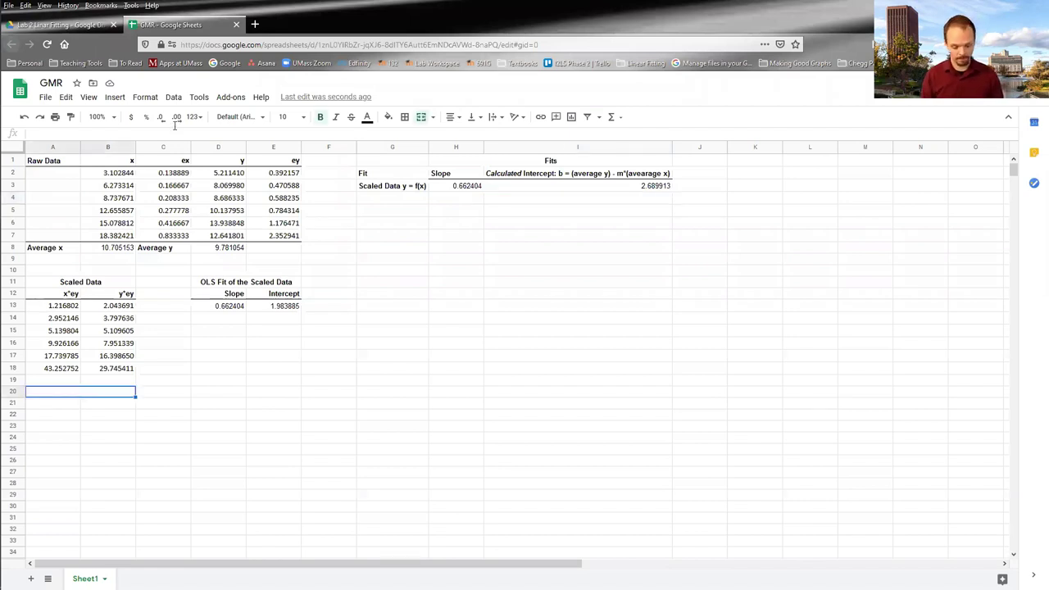
Step: Title the section 'Inverted Scaled Data' and enter headers y*ex and x*ex in A21:B21
text(Inverted)
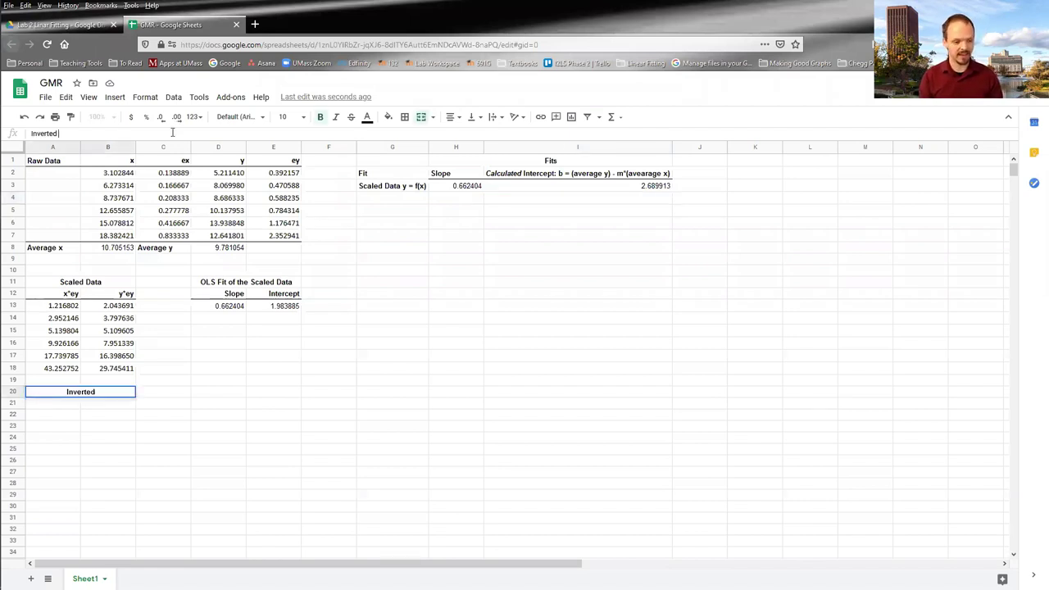
text( Scaled Data)
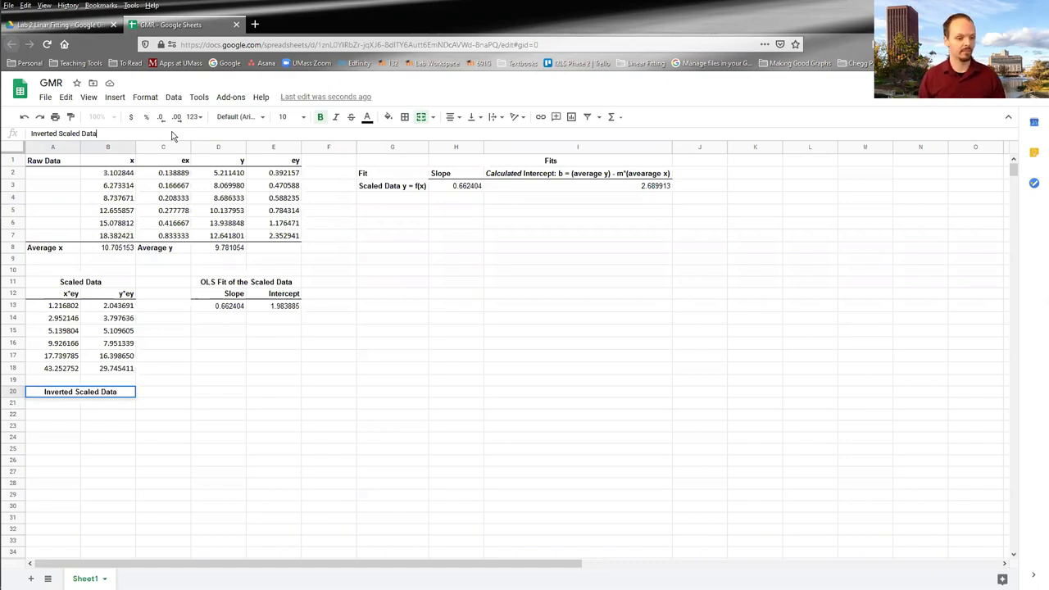
click(64, 406)
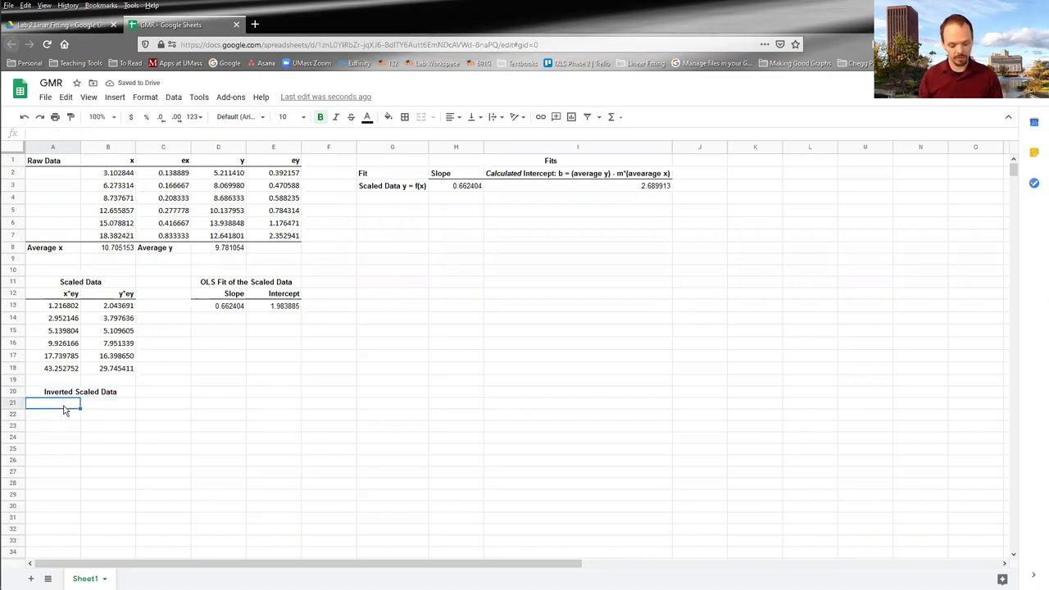
text(y)
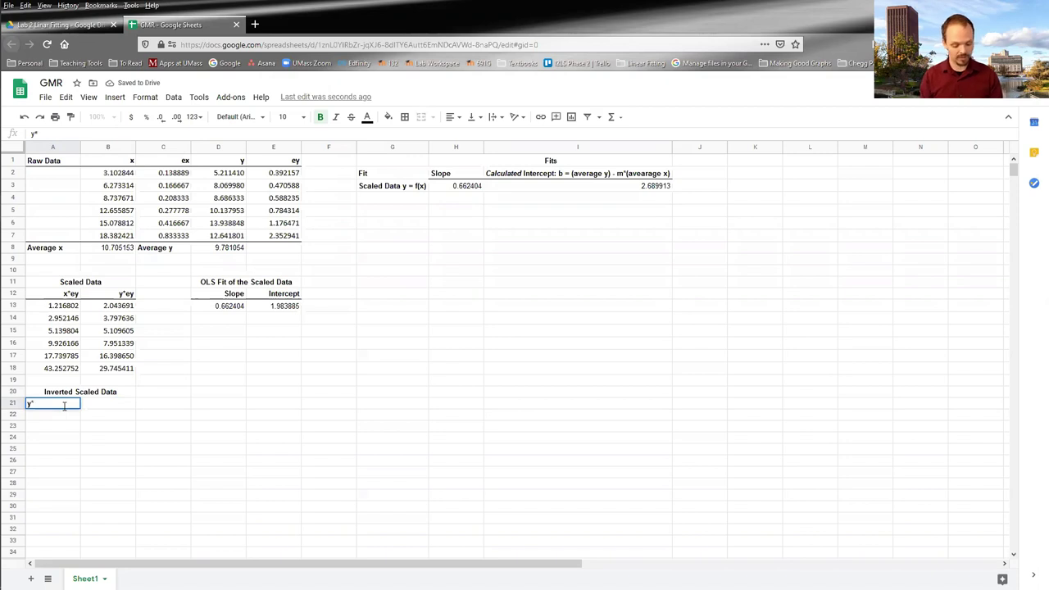
text(*ex)
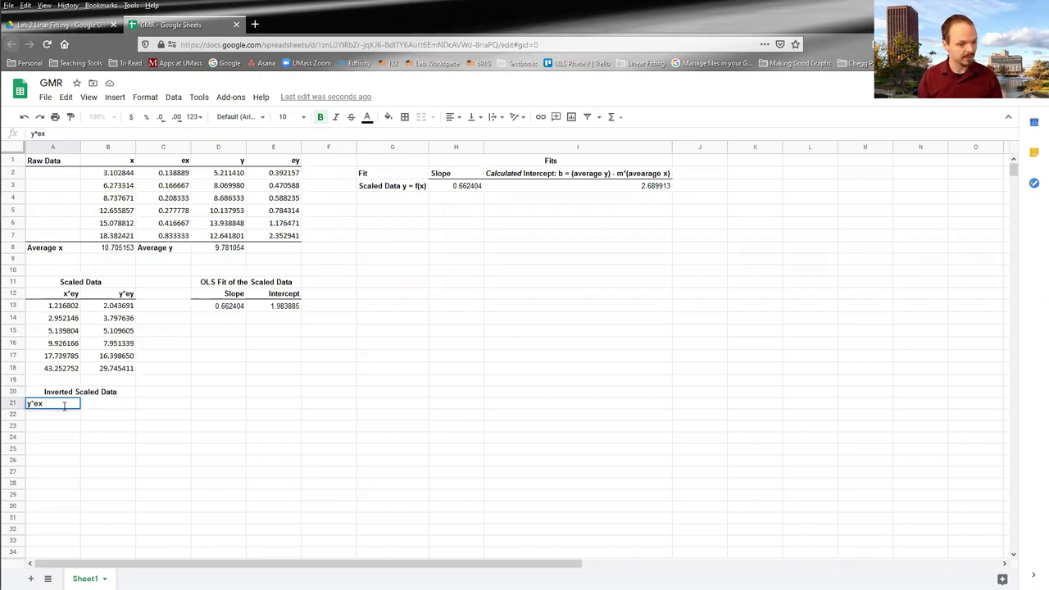
key(Tab)
key(Tab)
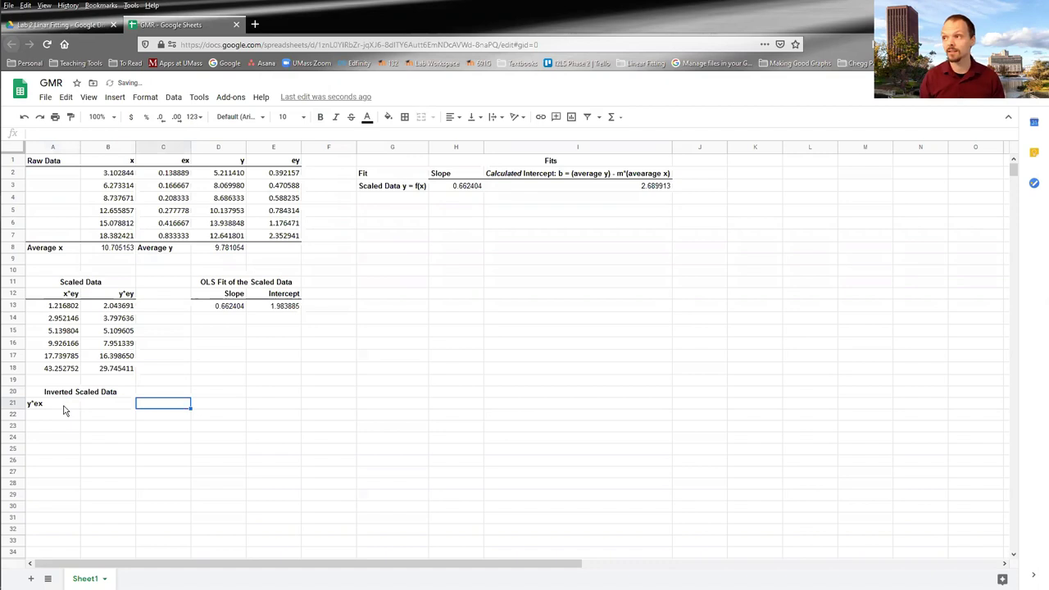
key(Left)
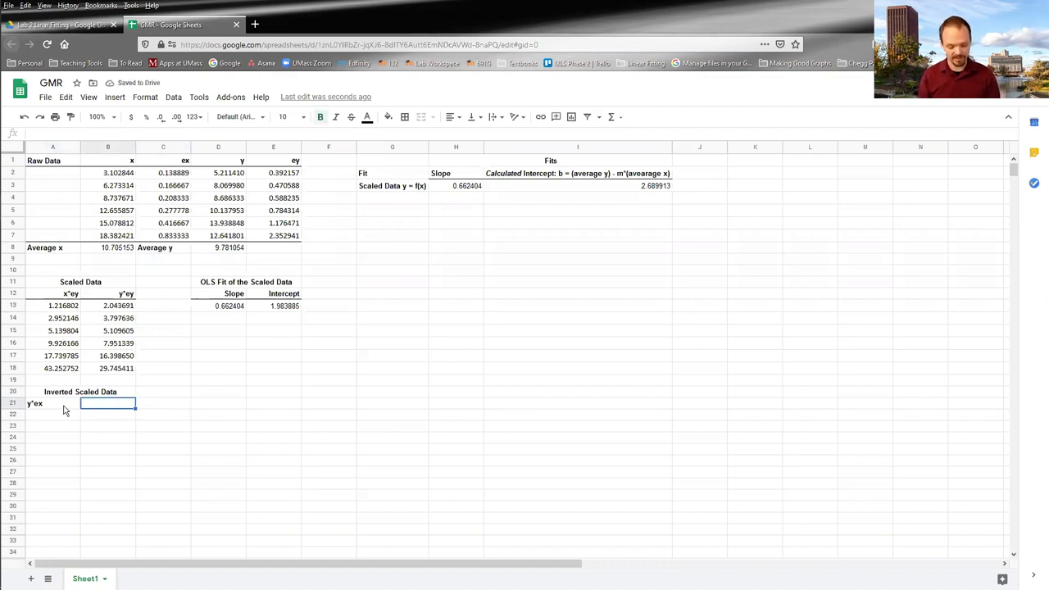
text(x*ex)
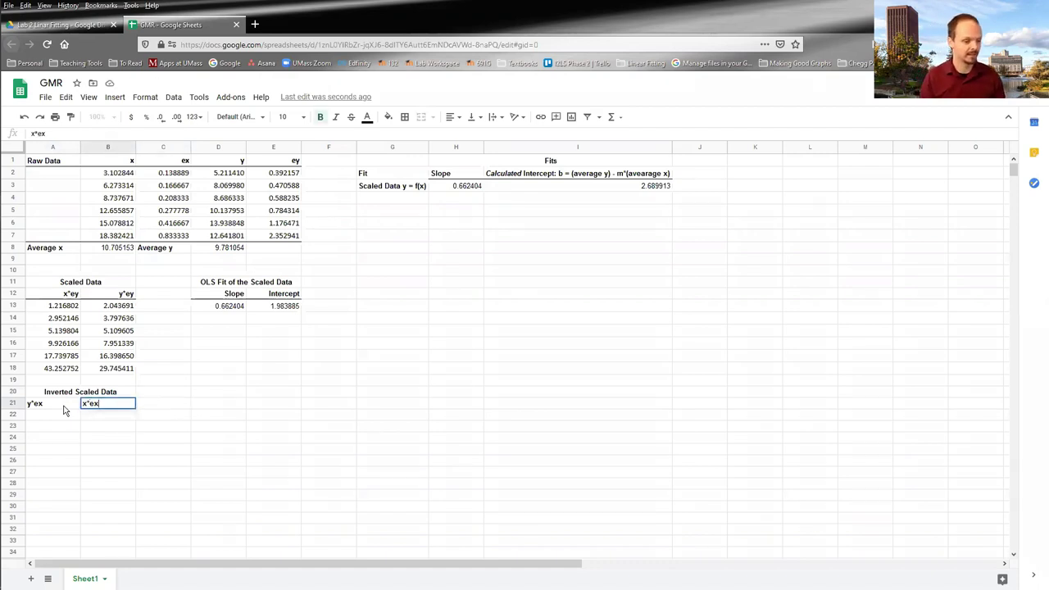
key(shift+Left)
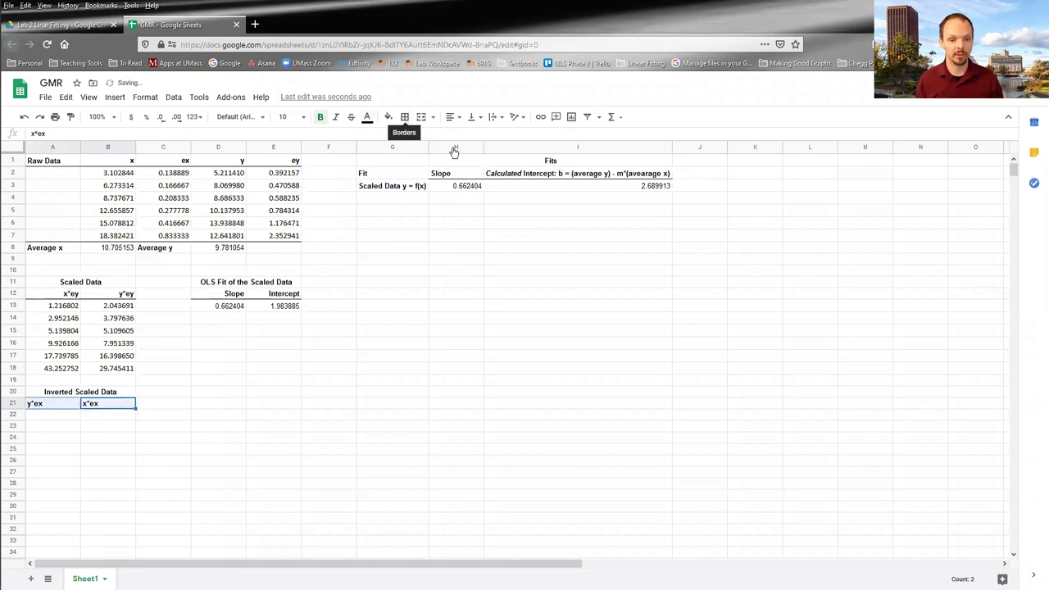
Step: Give the y*ex and x*ex headers a bottom border and right-align them
click(405, 117)
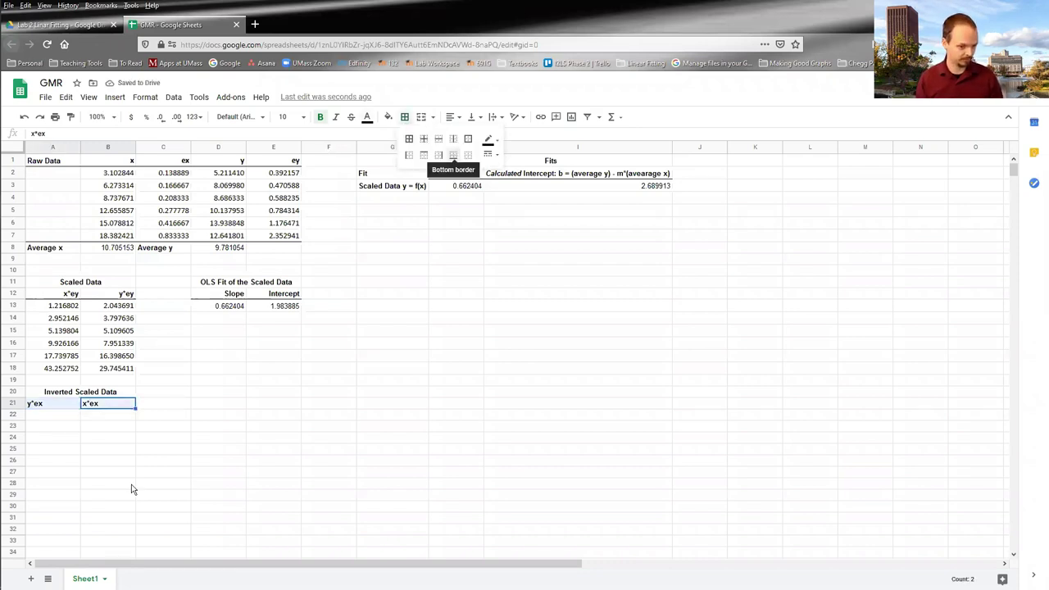
click(132, 488)
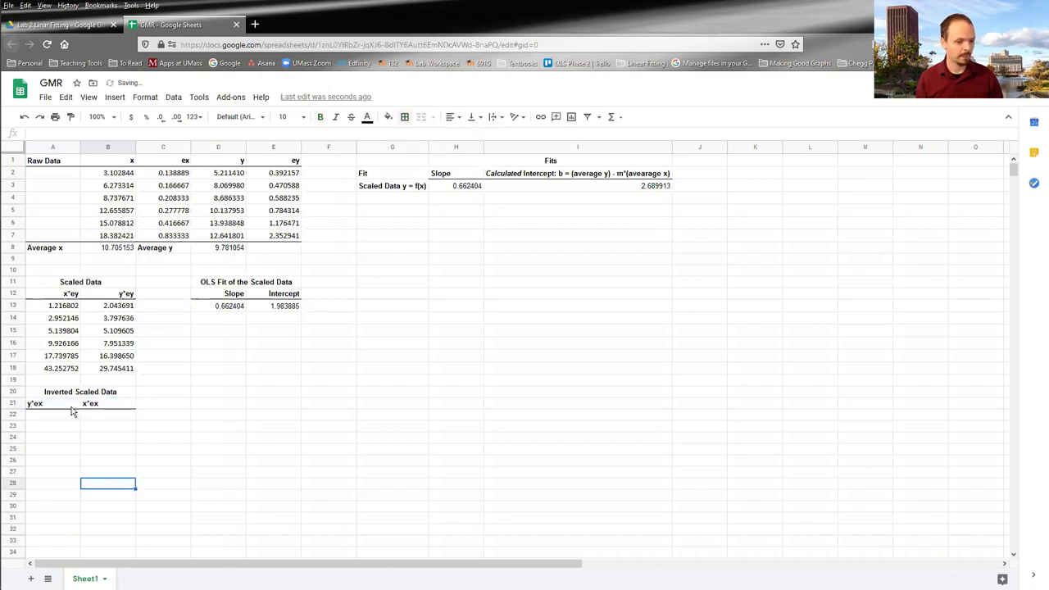
key(ctrl+z)
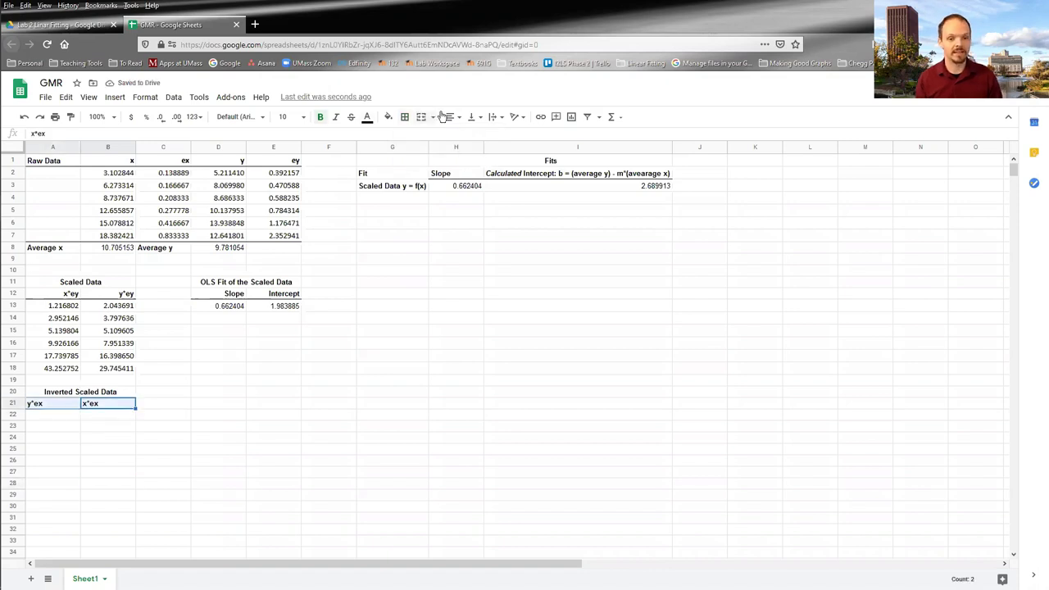
click(449, 117)
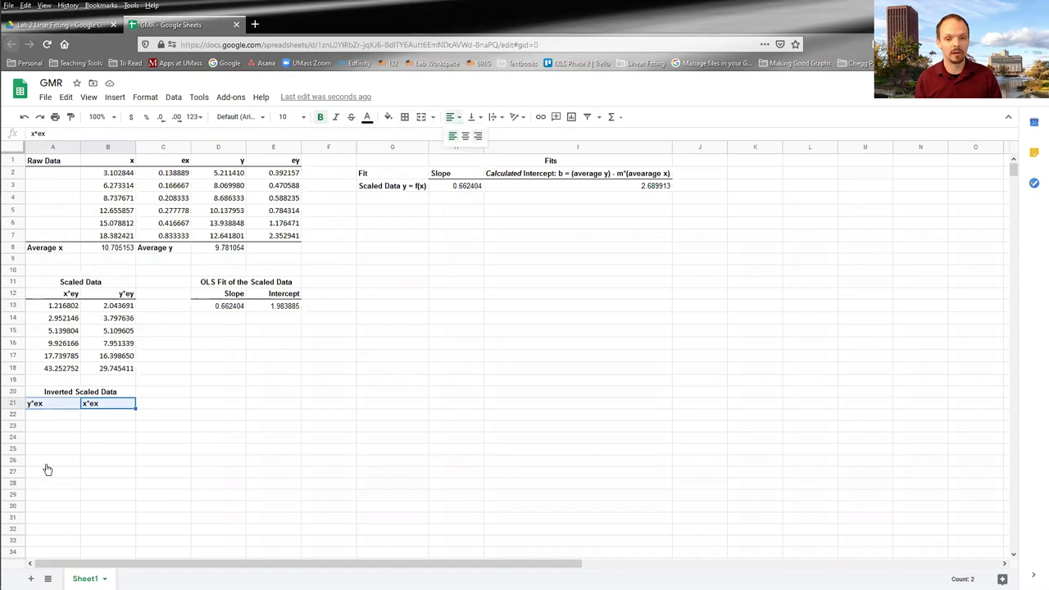
key(ctrl+shift+r)
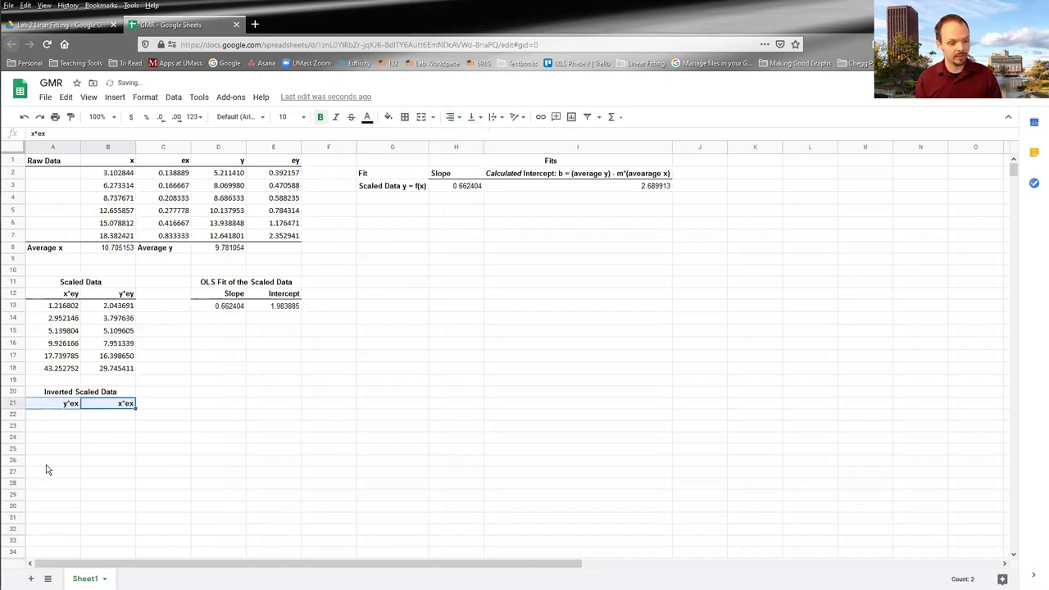
key(Down)
Step: Enter =D2*C2 in A22 and copy it down to A27 for the y*ex products
text(=)
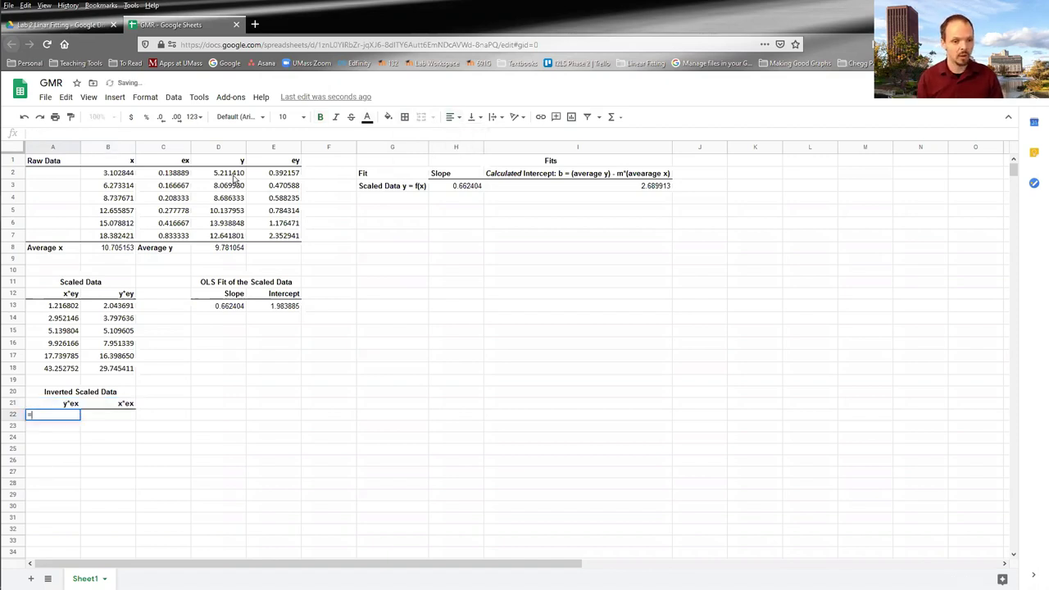
click(232, 178)
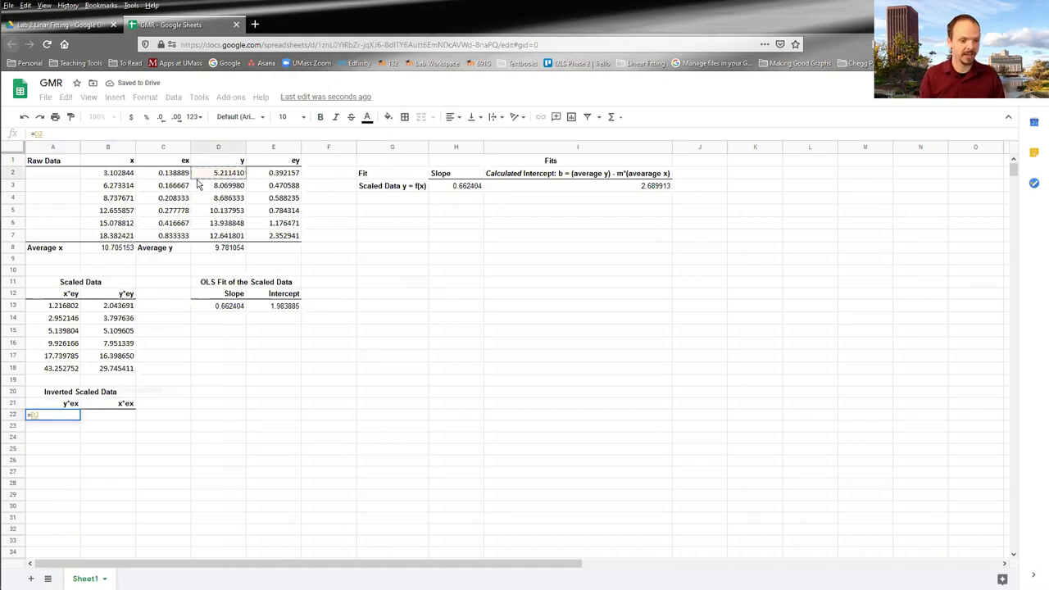
text(*)
click(163, 175)
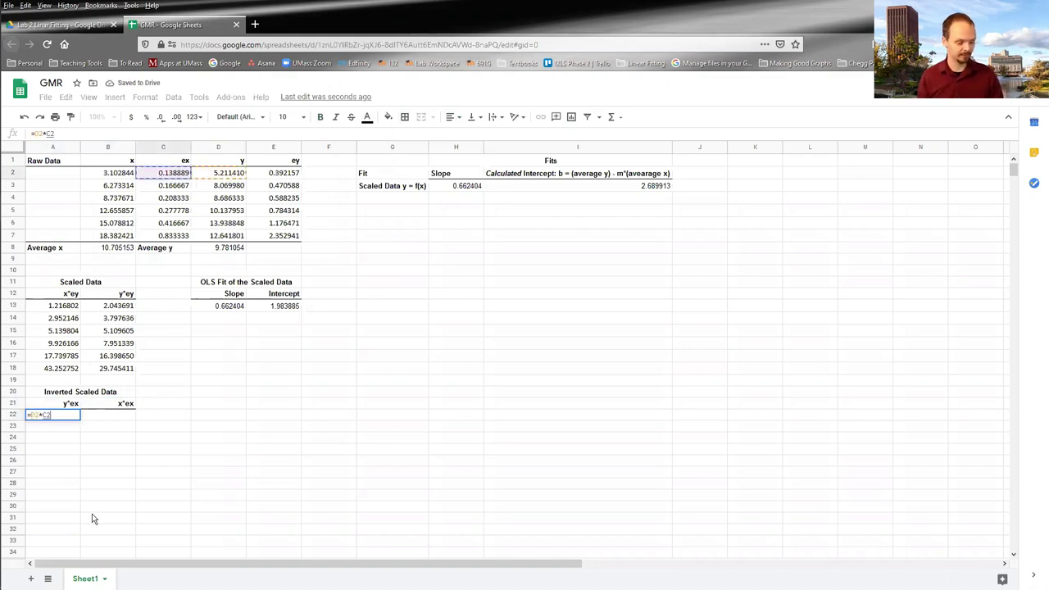
key(Return)
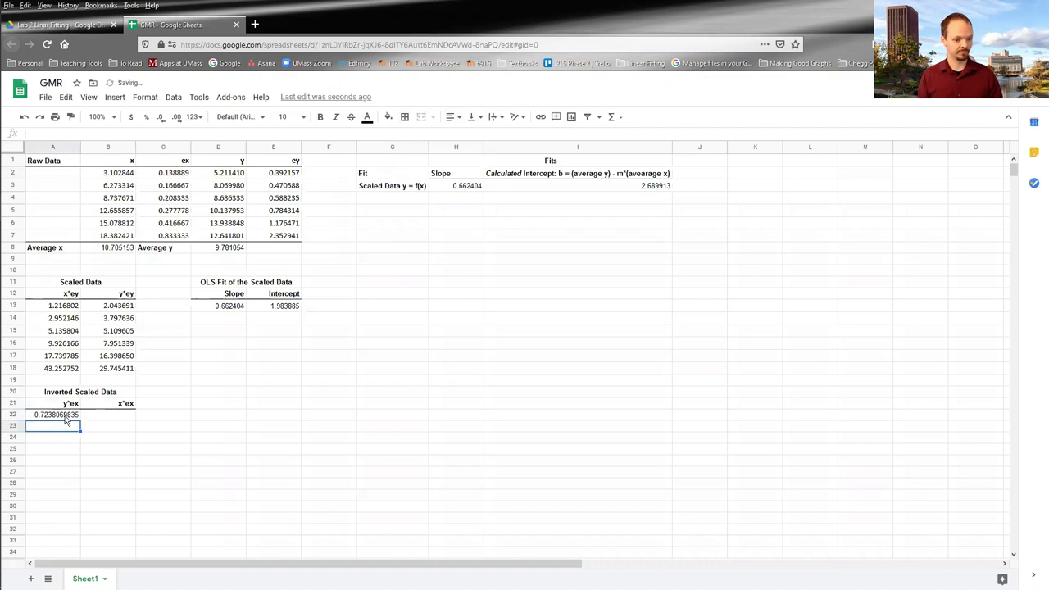
click(66, 417)
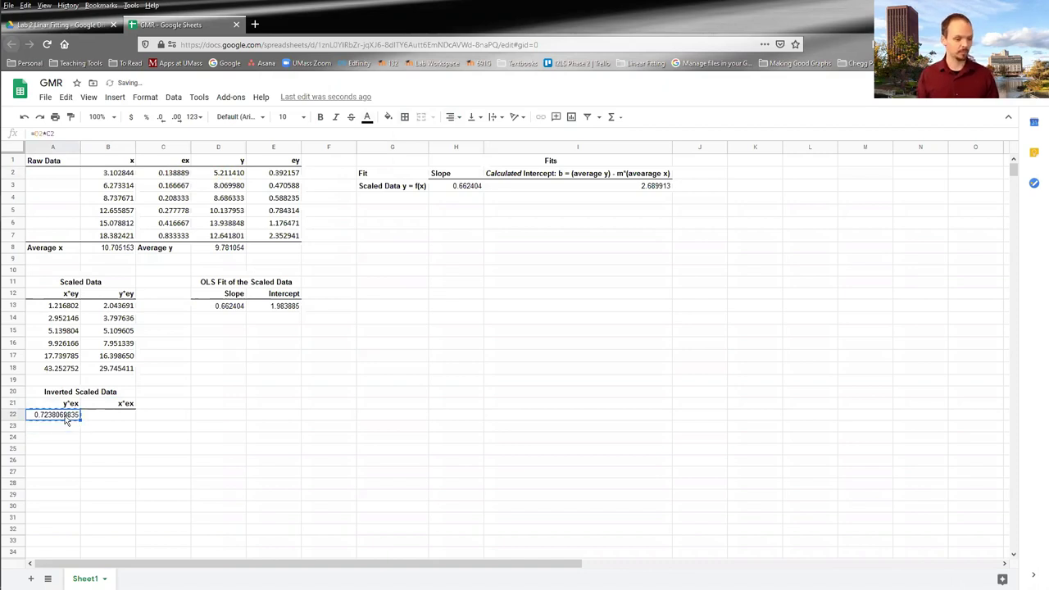
key(Down)
key(shift+Down)
key(shift+Down)
key(shift+Down)
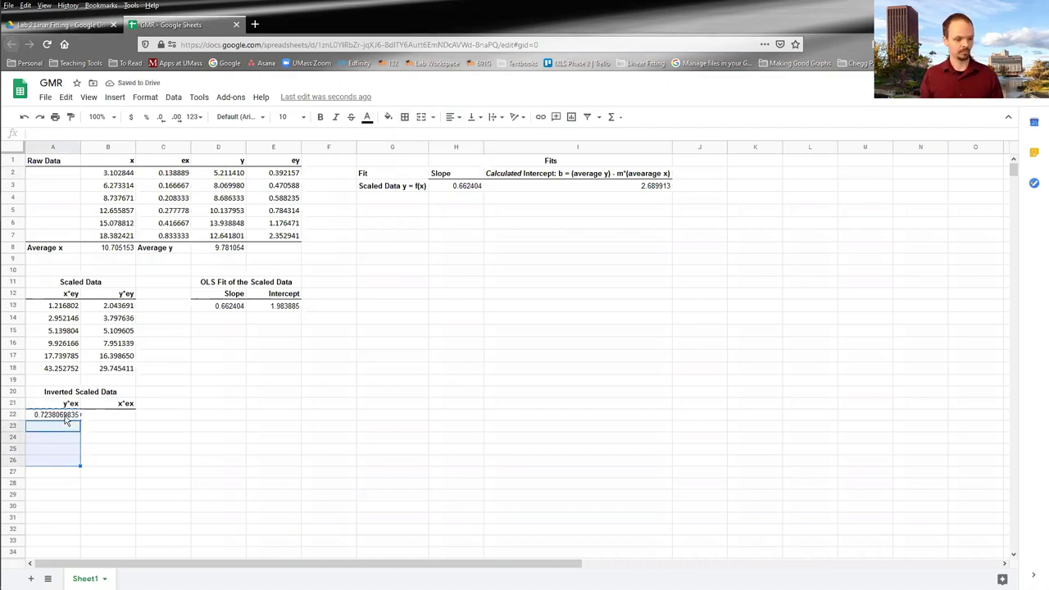
key(shift+Down)
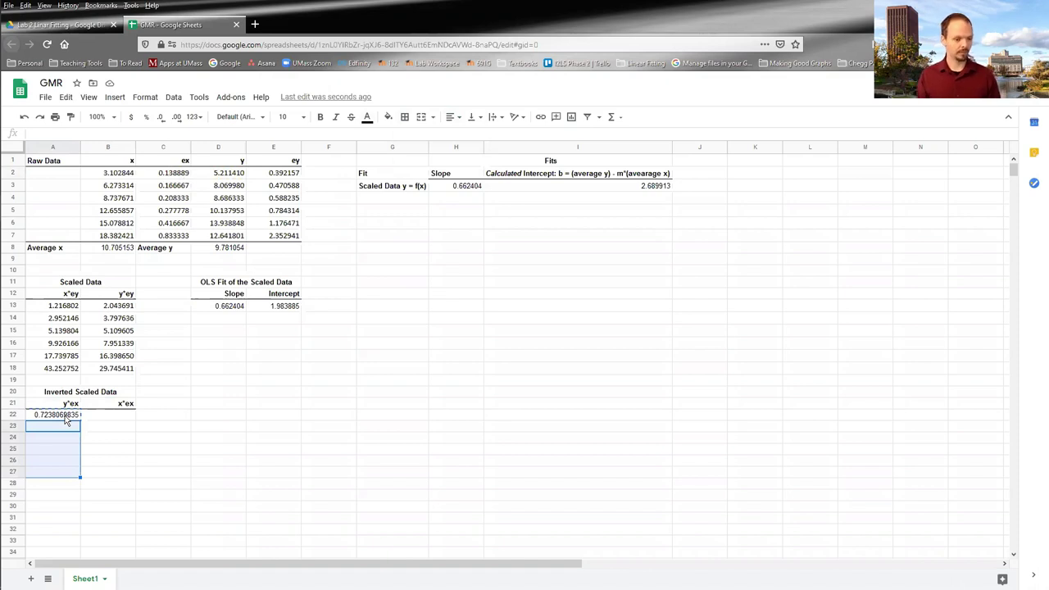
key(ctrl+v)
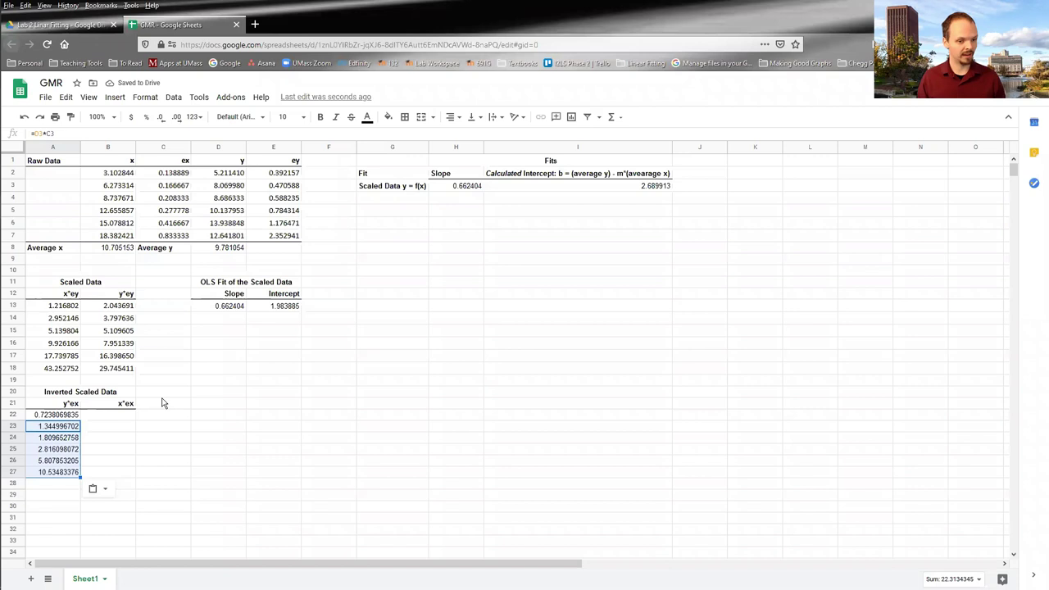
Step: Enter =B2*C2 in B22 and fill it down to B27 for the x*ex products
click(111, 417)
text(=)
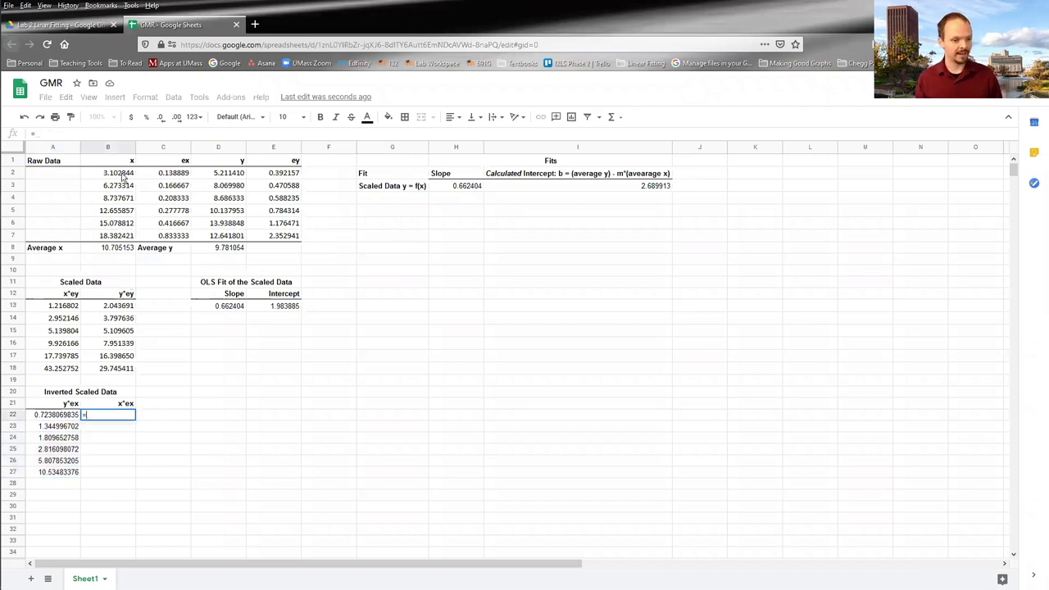
click(122, 176)
text(*)
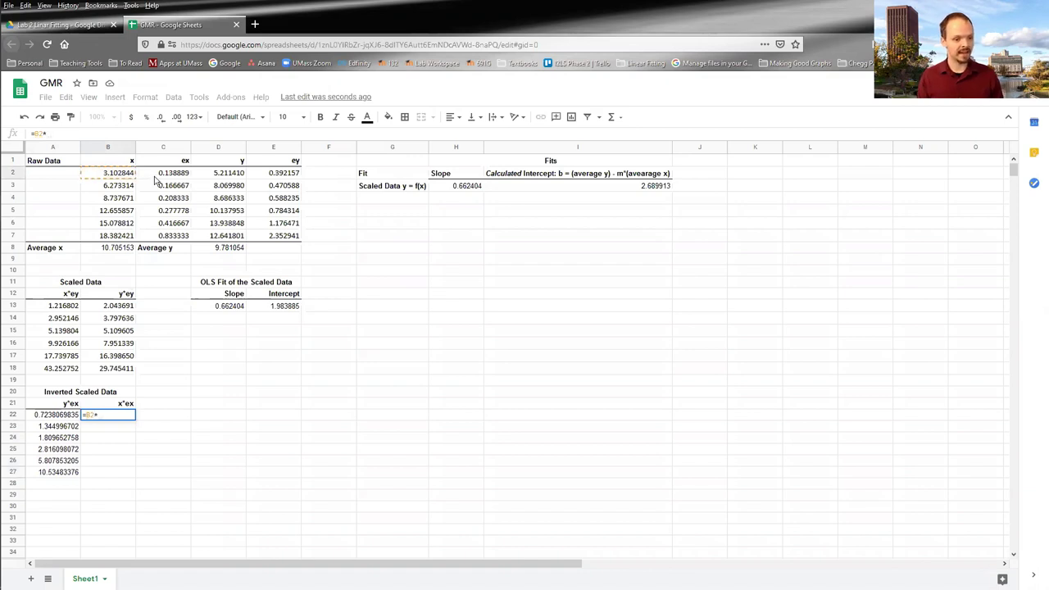
text(C2)
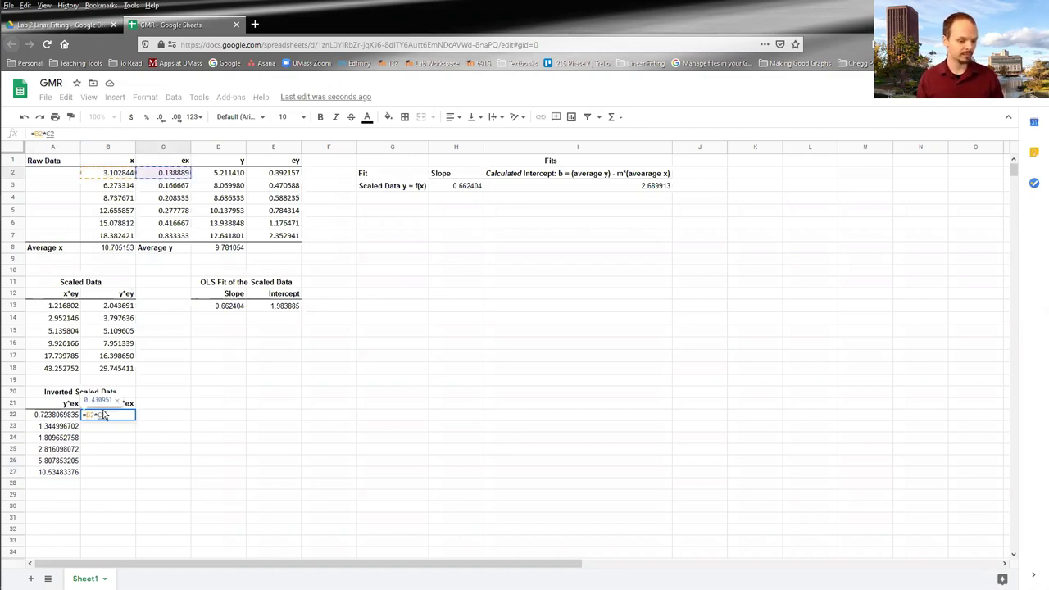
key(Return)
click(131, 414)
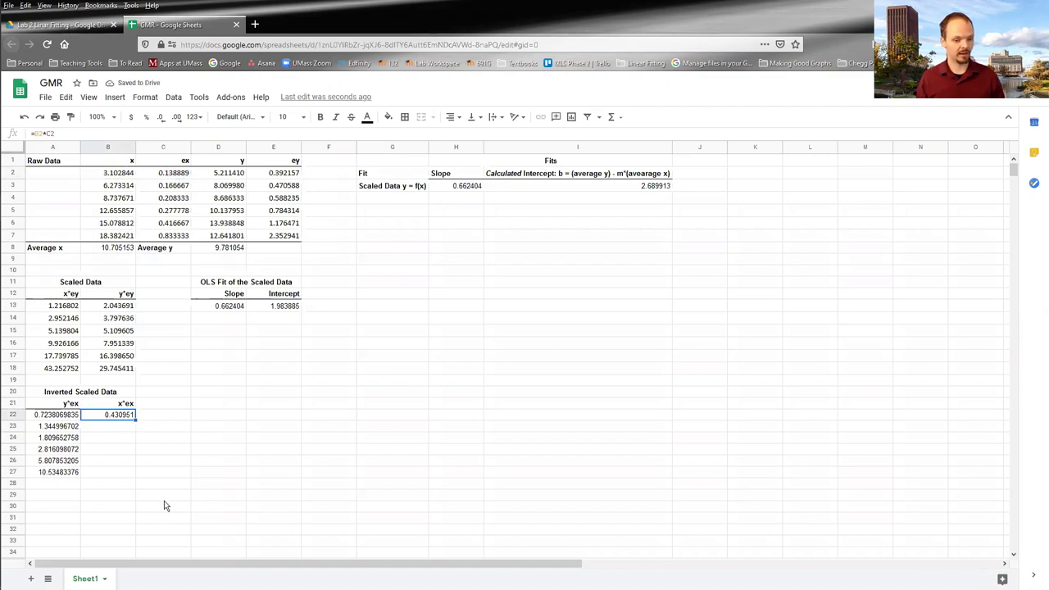
key(ctrl+Return)
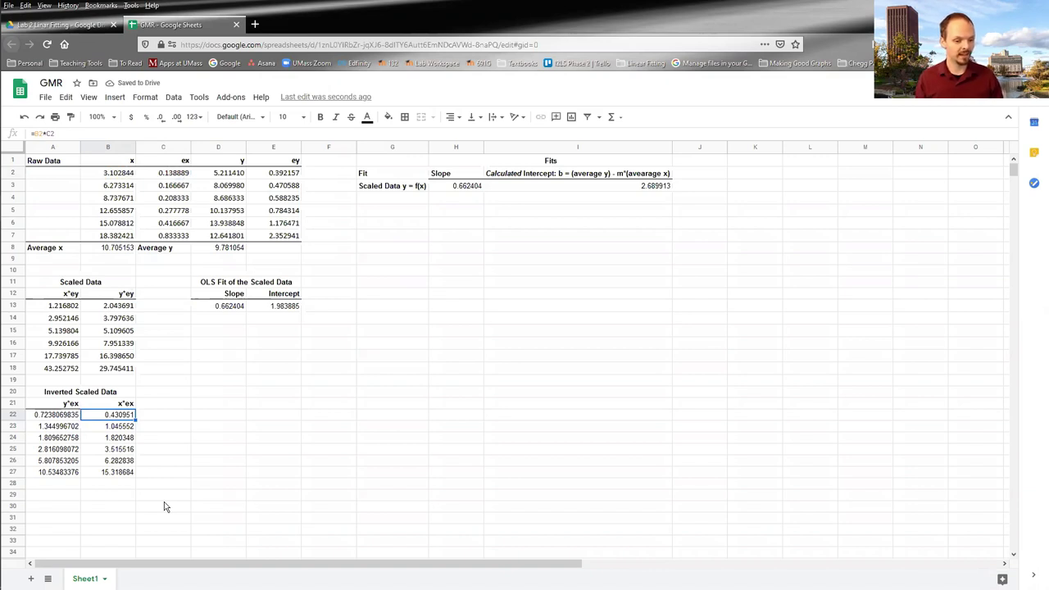
Step: Enter =LINEST(B22:B27,A22:A27,TRUE,FALSE) in D22, giving slope 1.485477 and intercept -0.967901
click(232, 418)
text(=)
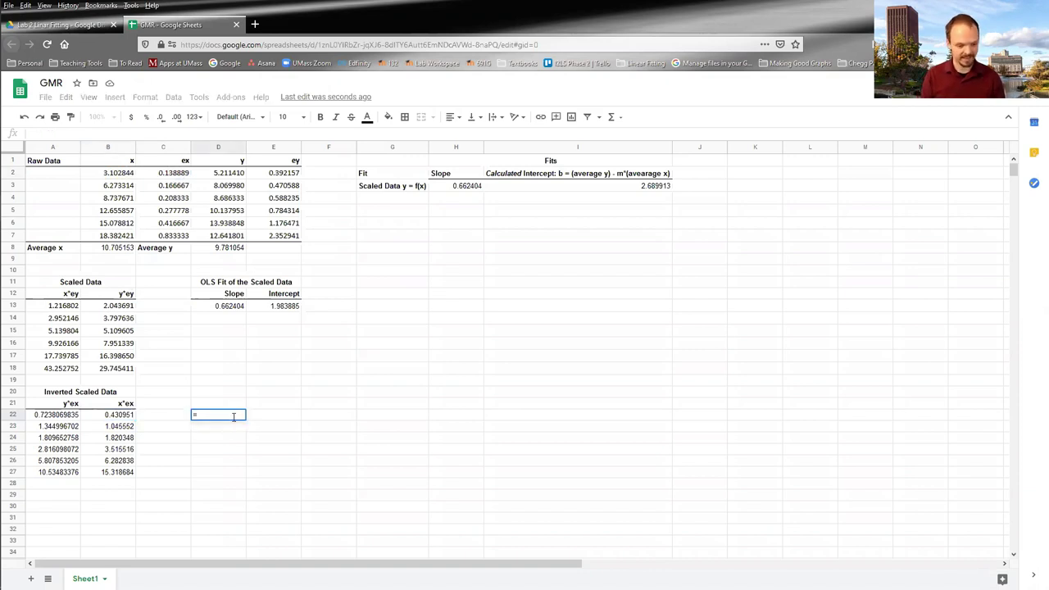
text(LINEST()
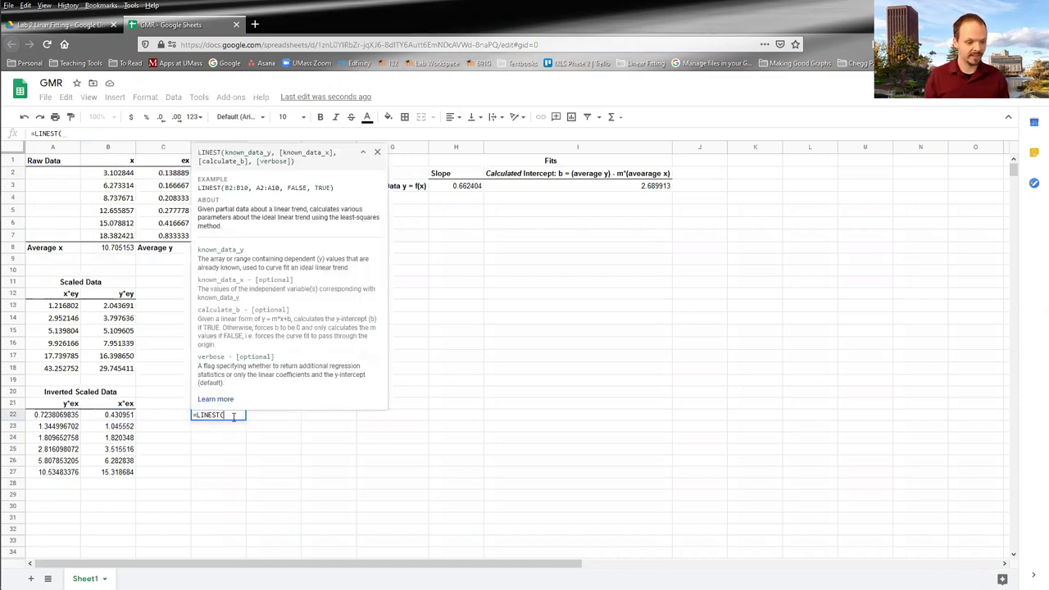
click(114, 416)
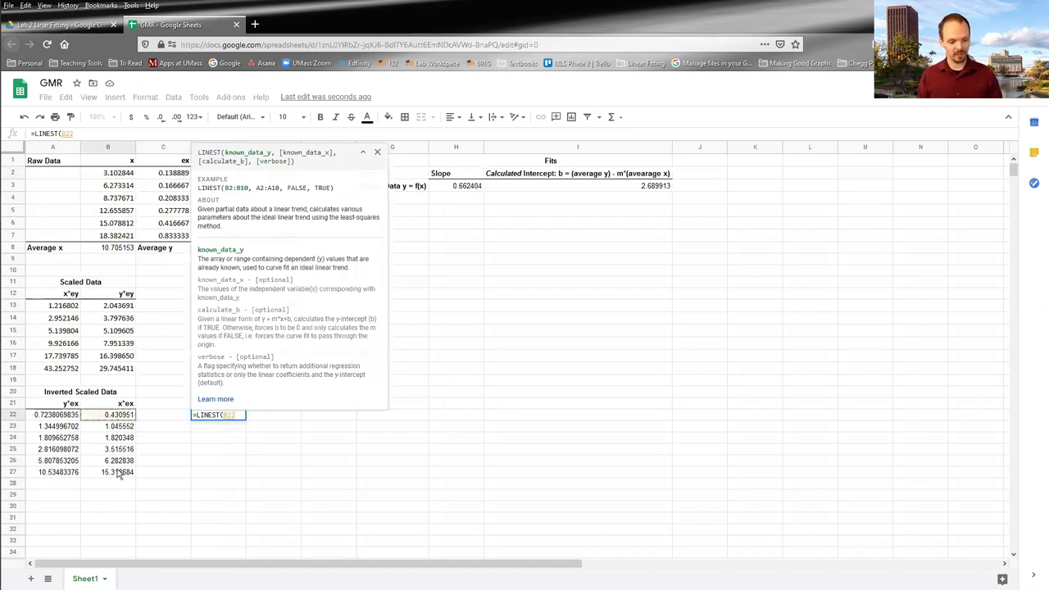
shift+click(119, 473)
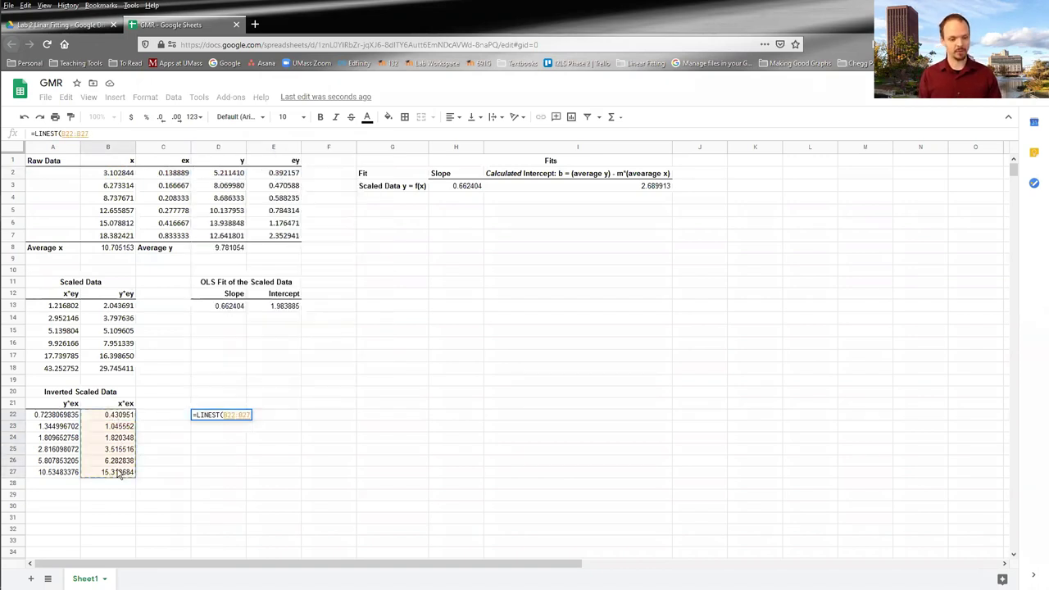
text(,)
click(72, 416)
shift+click(58, 481)
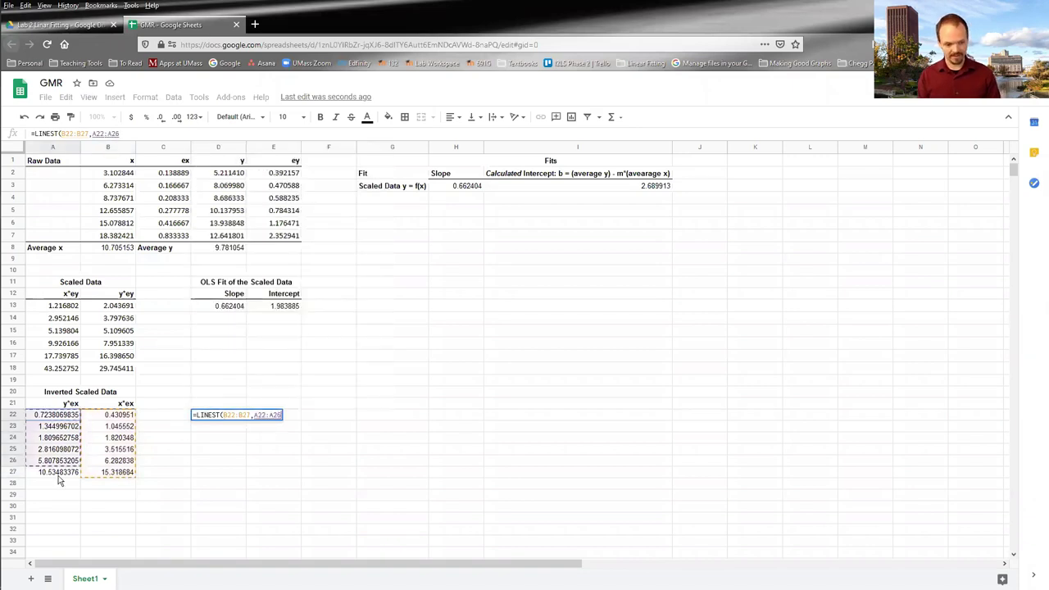
shift+click(58, 479)
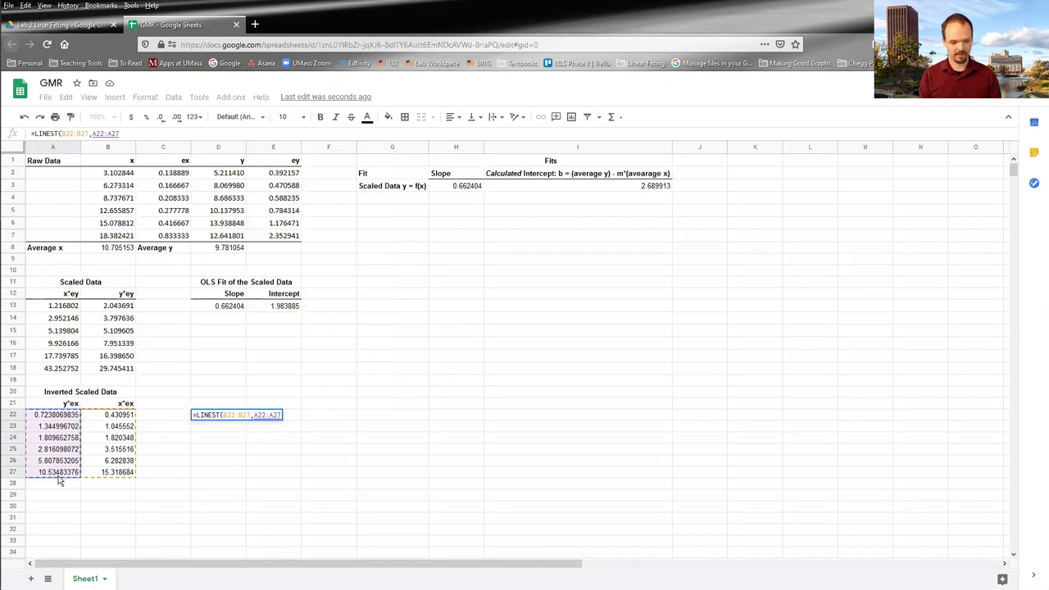
text(,TRUE,FALSE))
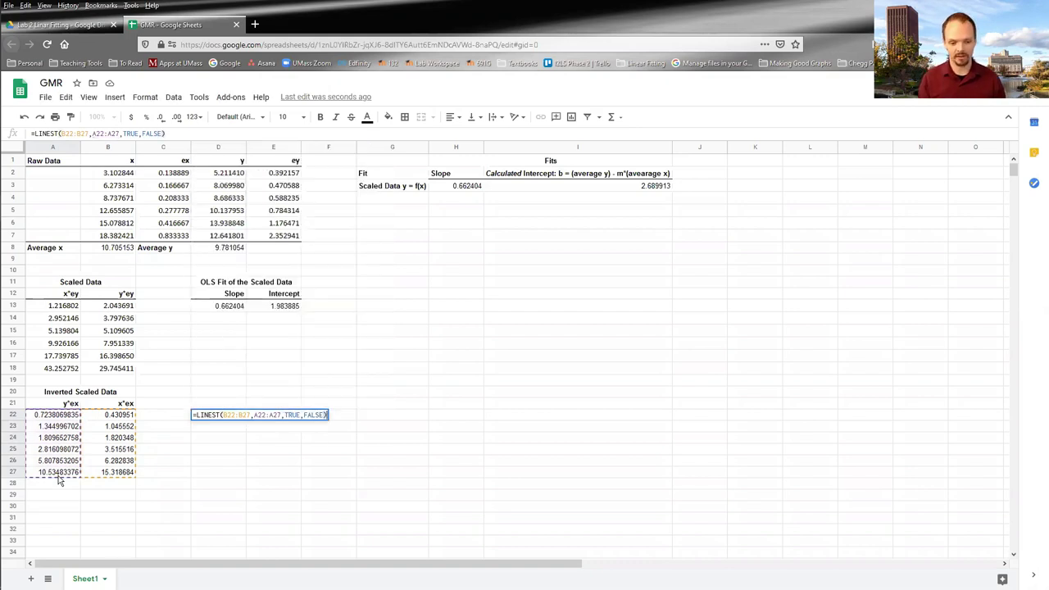
key(Return)
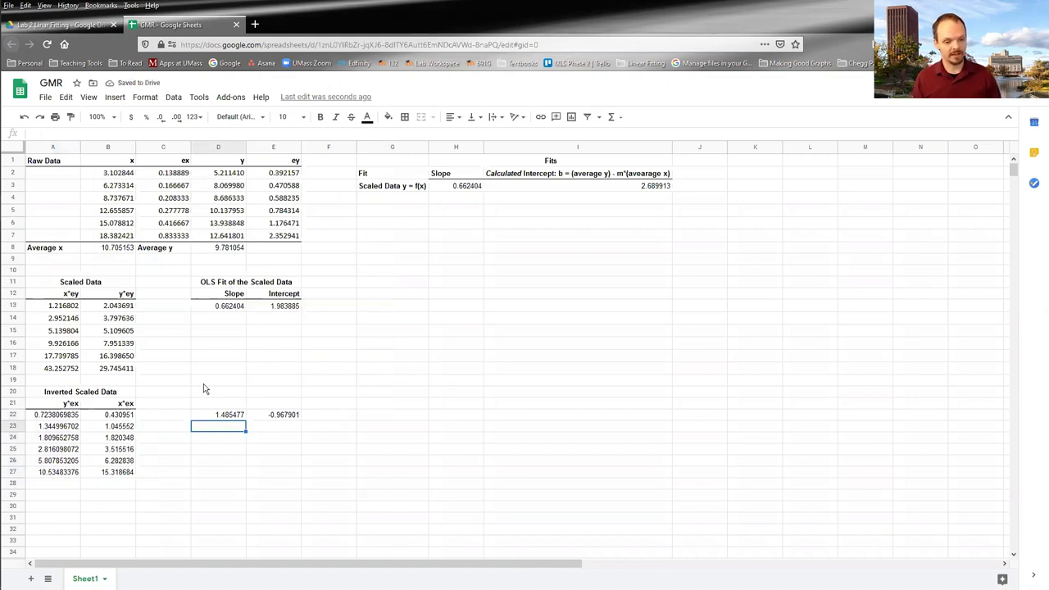
Step: Add Slope and Intercept labels in D21:E21 and the title 'OLS Fit of Inverted Scaled Data' in D20
click(208, 404)
text(Slo)
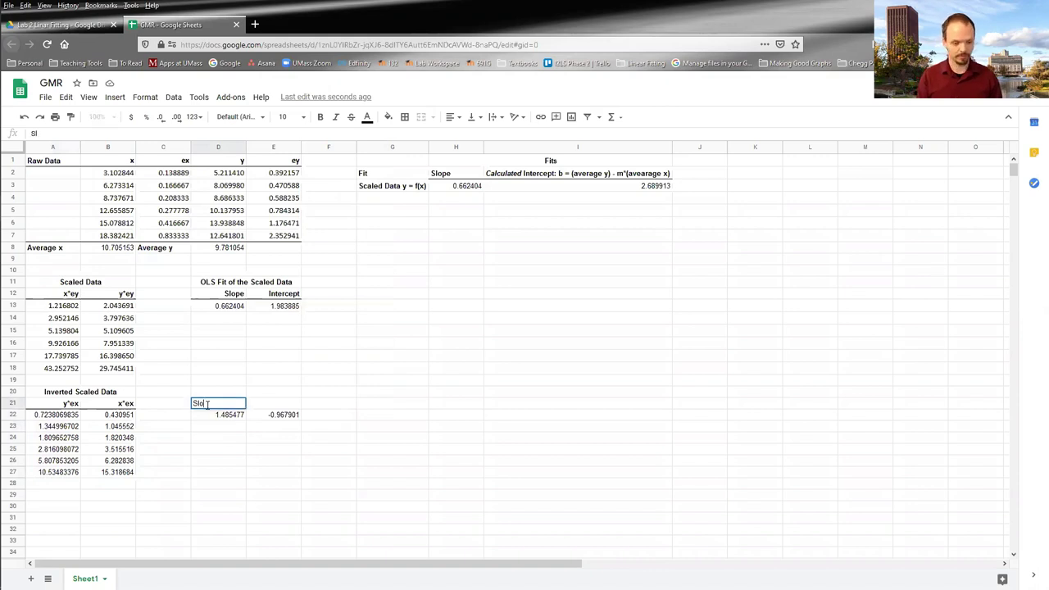
text(pe)
key(Tab)
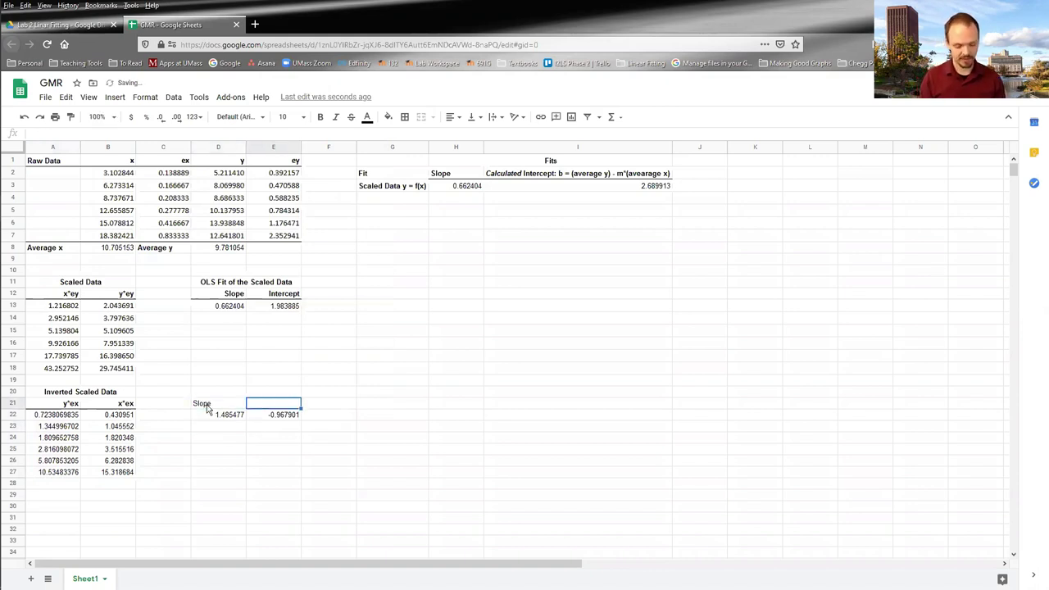
text(Interc)
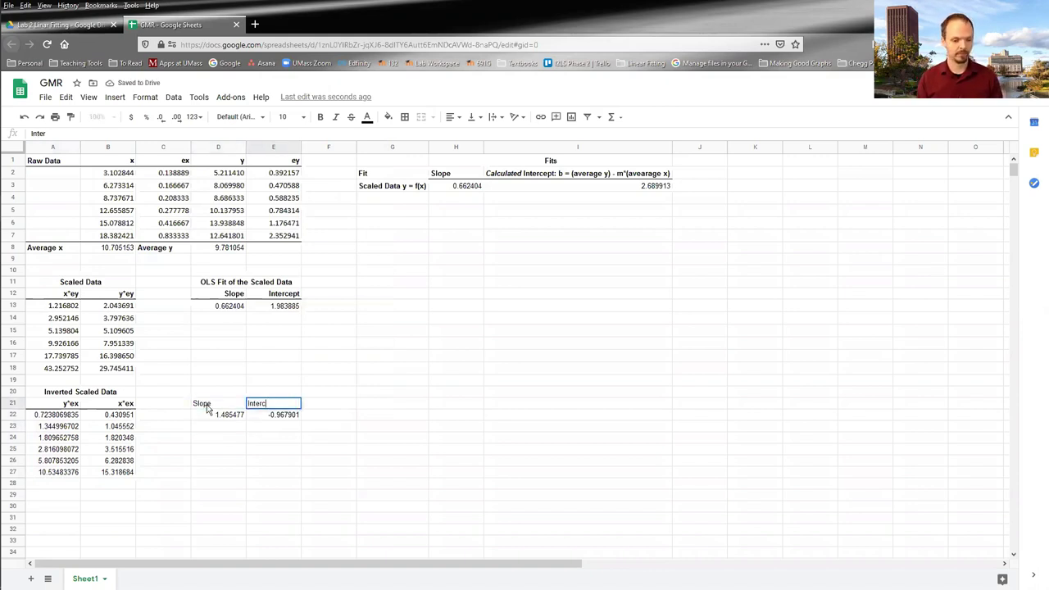
text(ept)
key(Return)
key(Up)
key(Up)
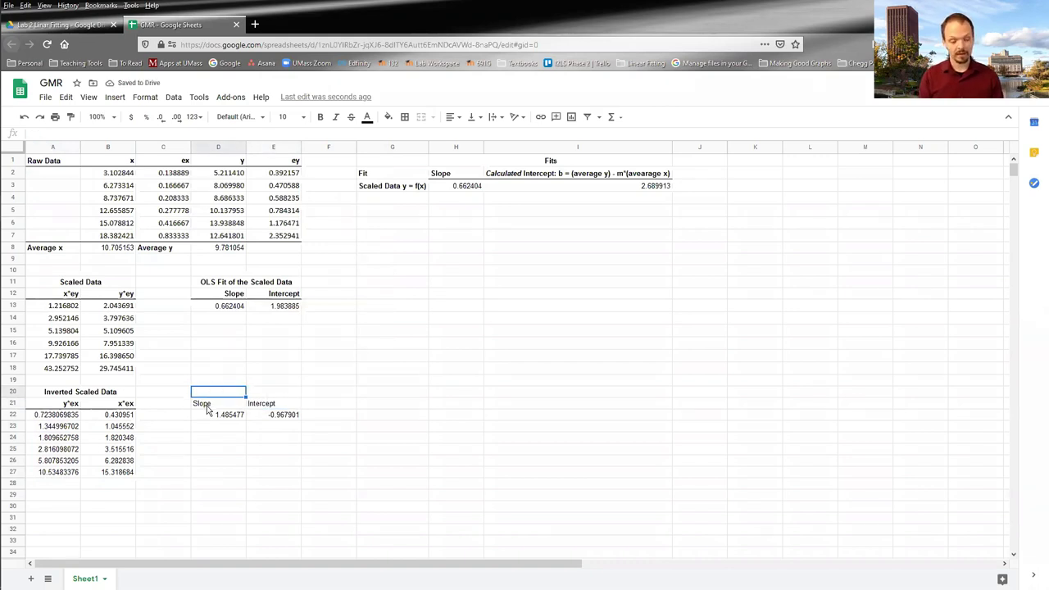
text(Invere)
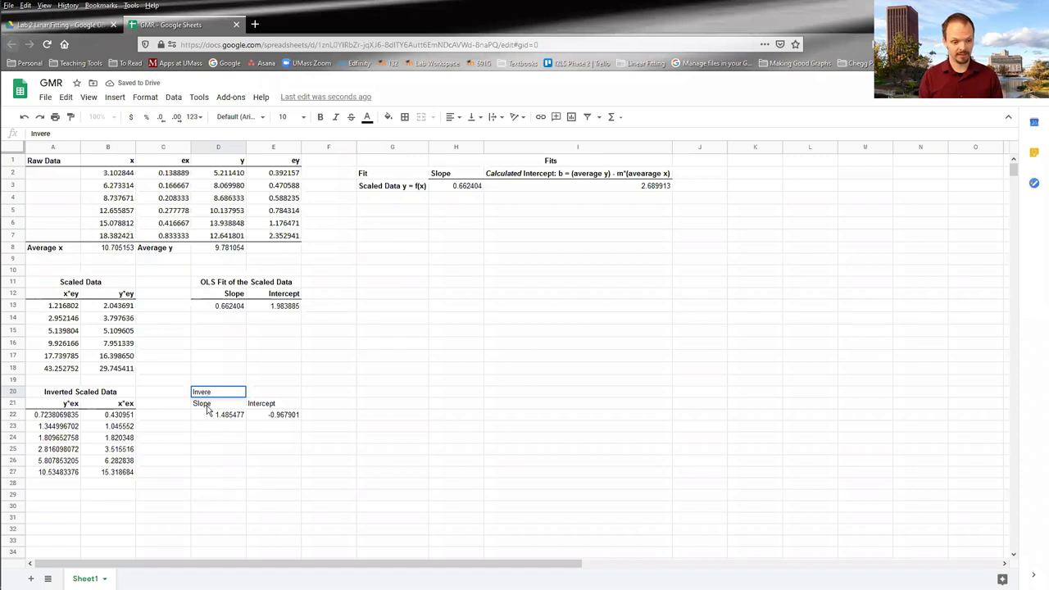
key(BackSpace)
text(te)
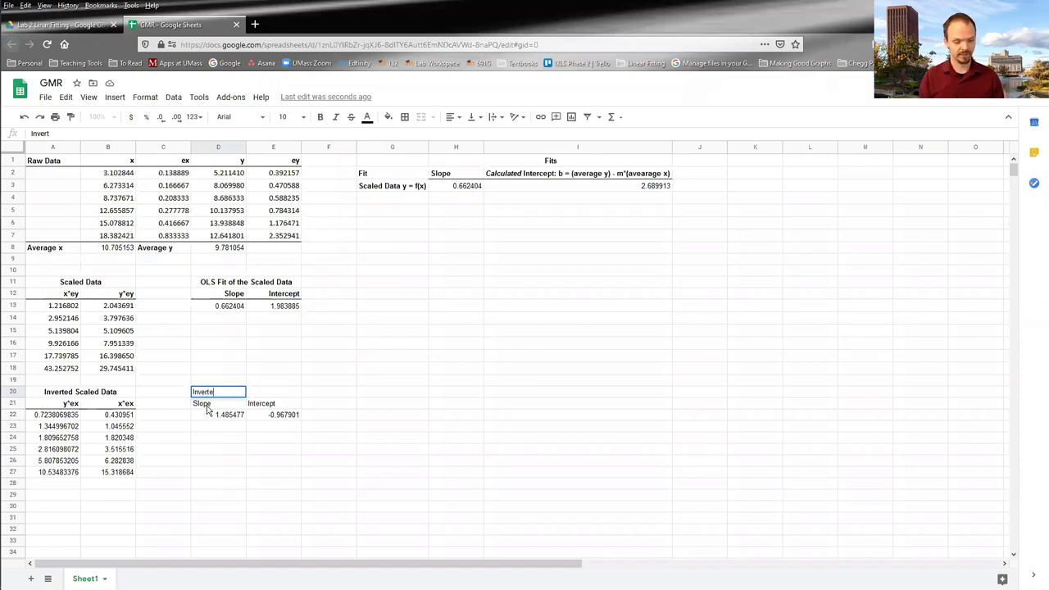
text(d Scakle)
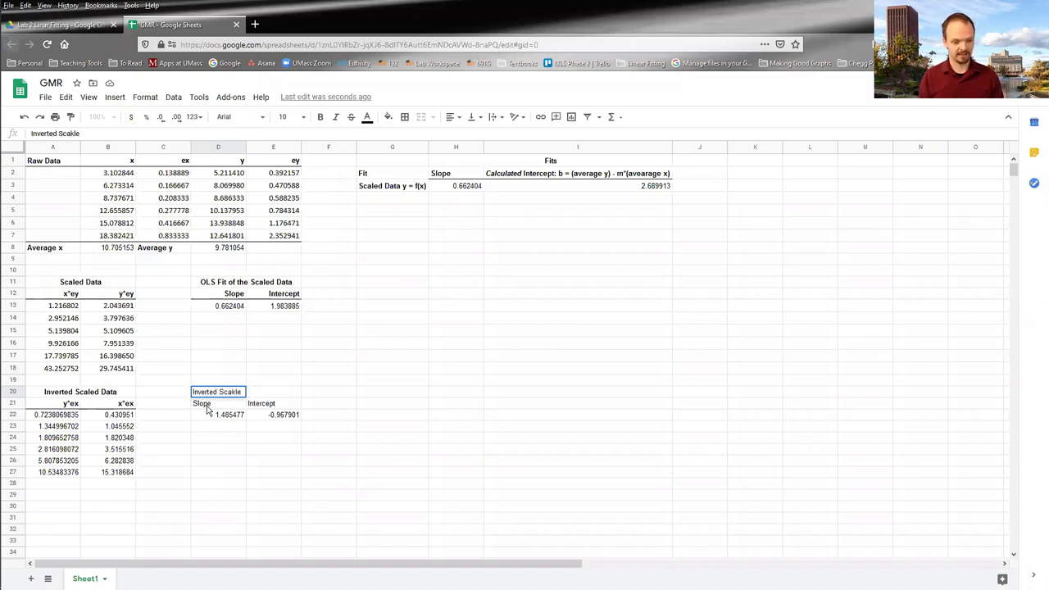
key(BackSpace)
key(BackSpace)
key(BackSpace)
text(led Dat)
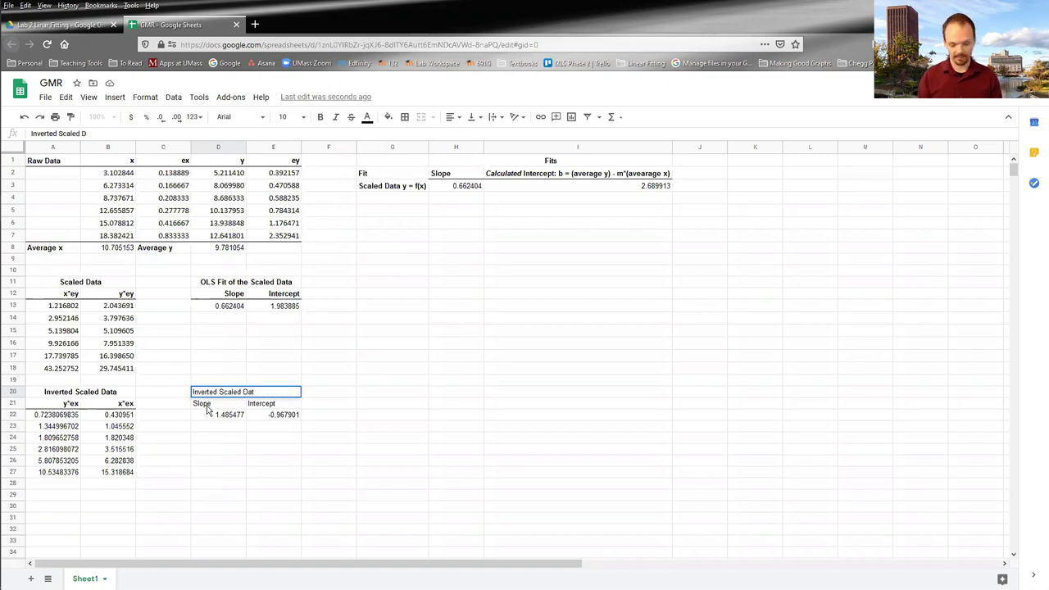
text(a)
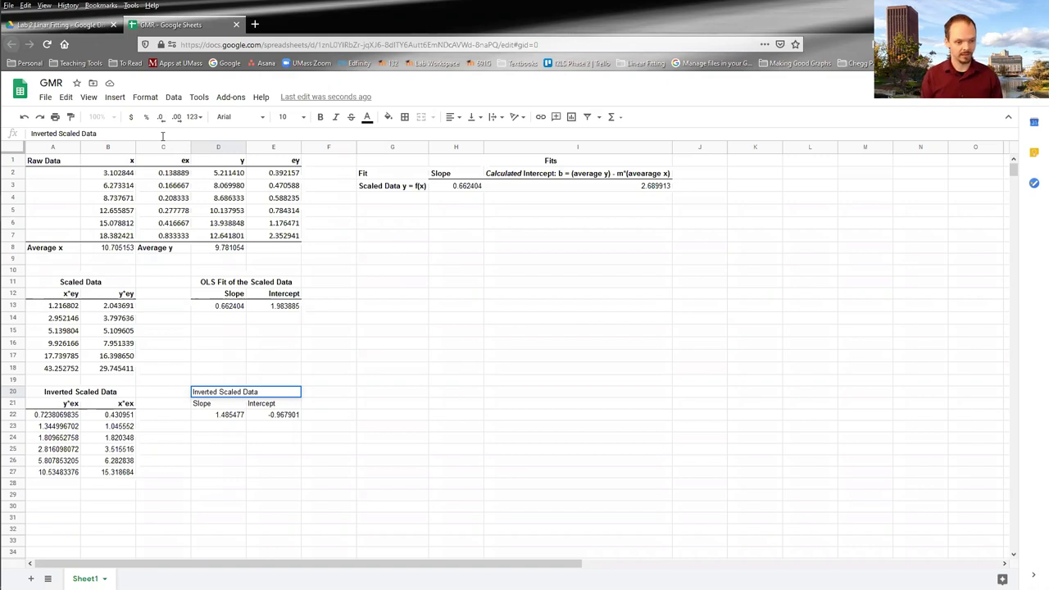
text(OLS Fit)
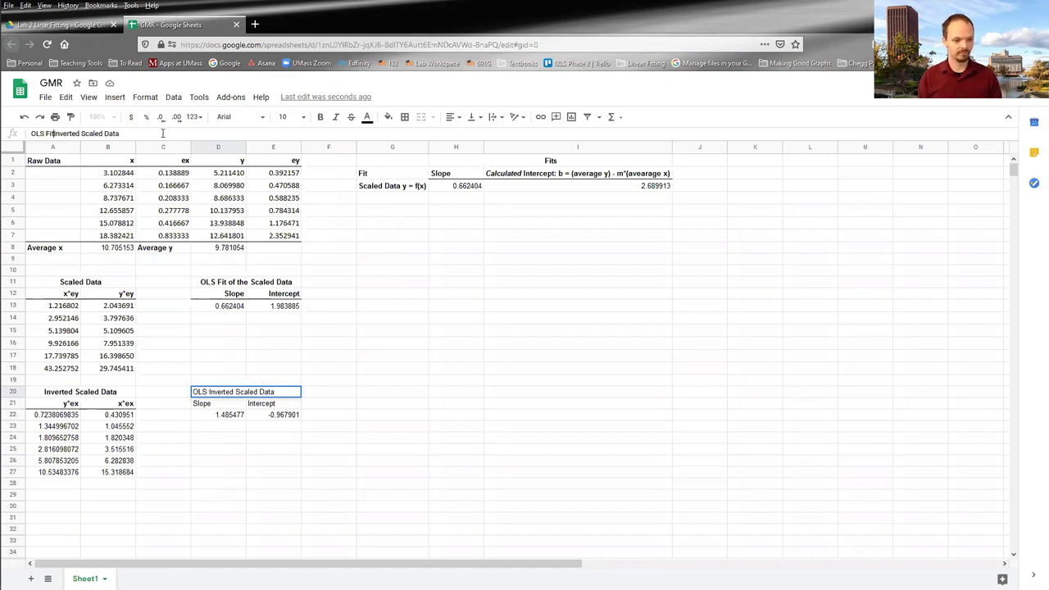
text( of)
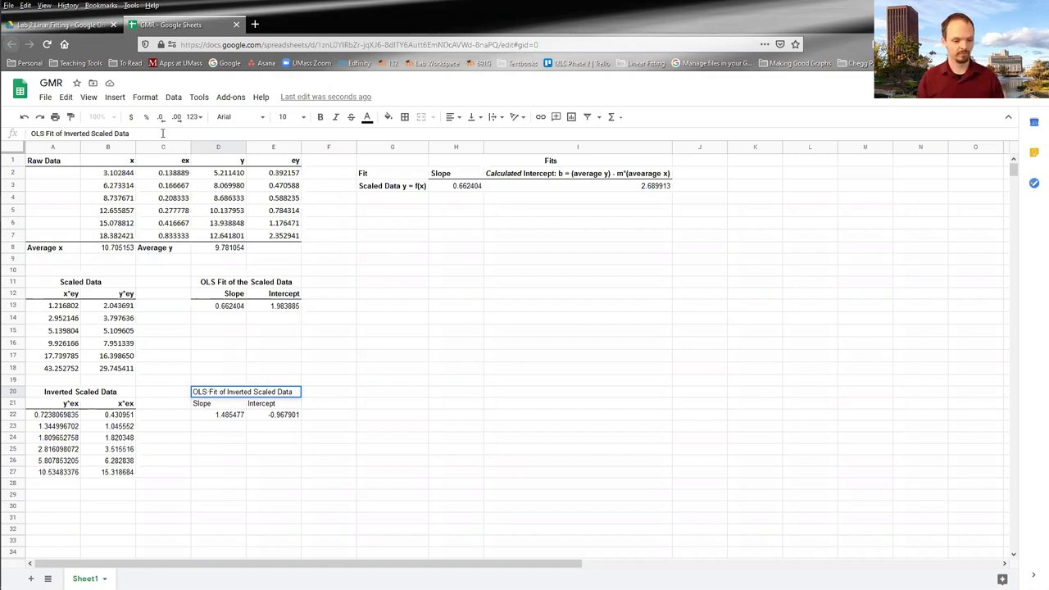
key(Return)
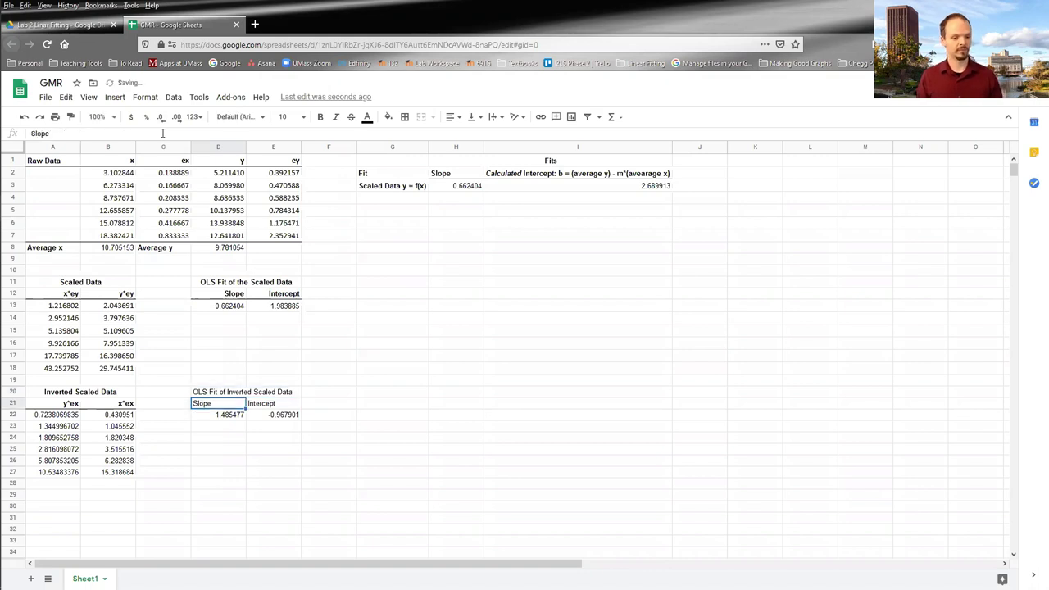
Step: Bold the title and headers, and right-align the Slope and Intercept headers
key(Up)
key(shift+Right)
key(shift+Down)
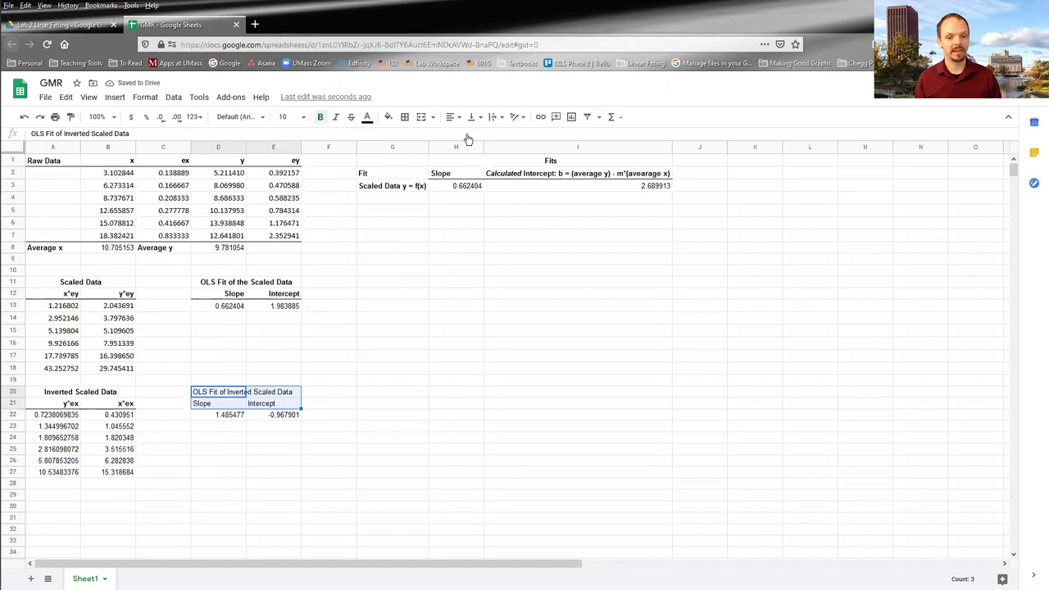
key(ctrl+b)
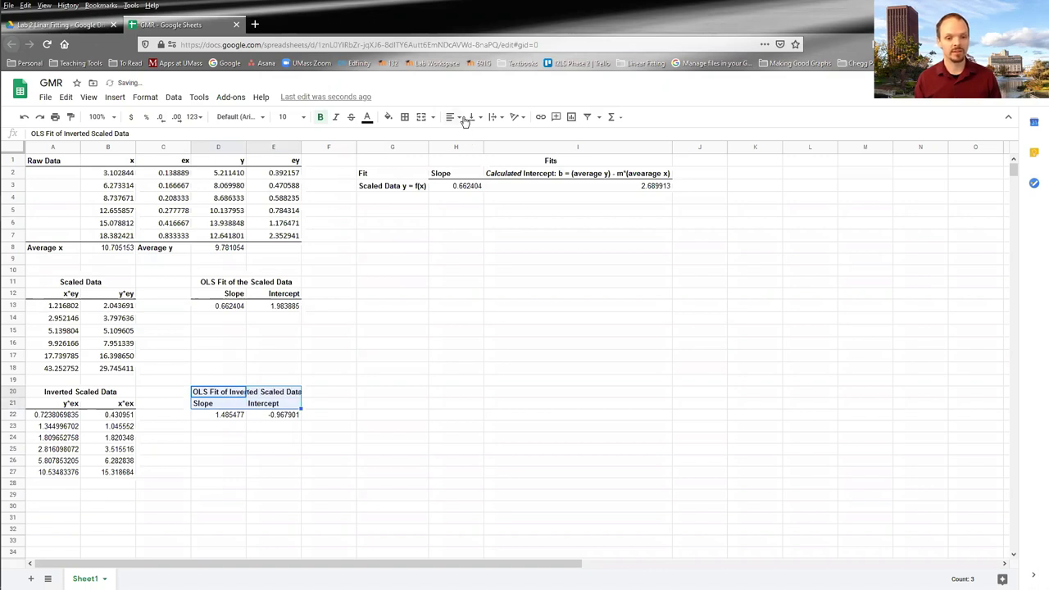
drag(220, 405, 271, 409)
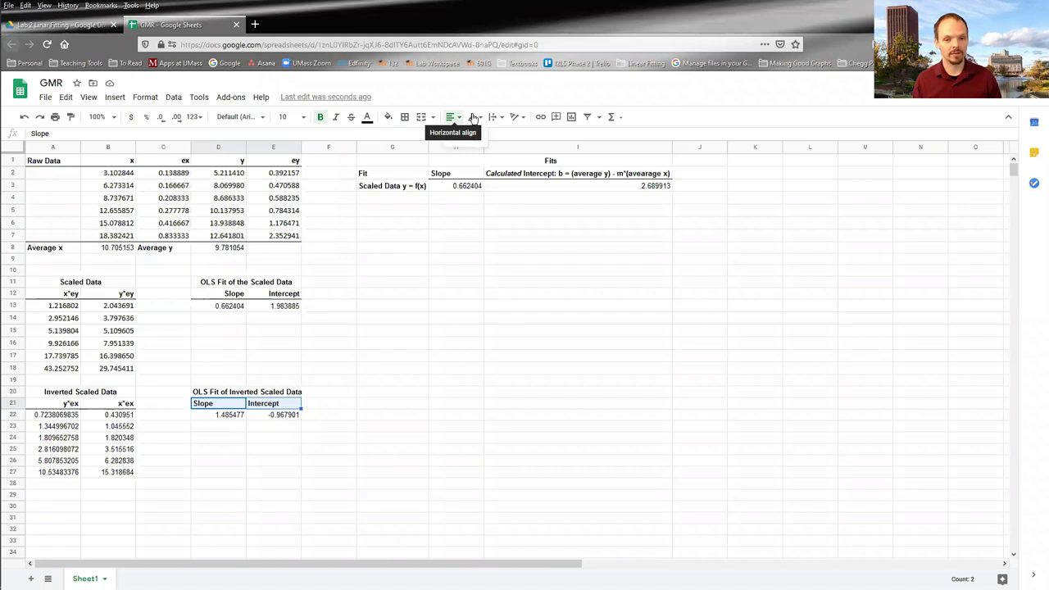
key(ctrl+shift+r)
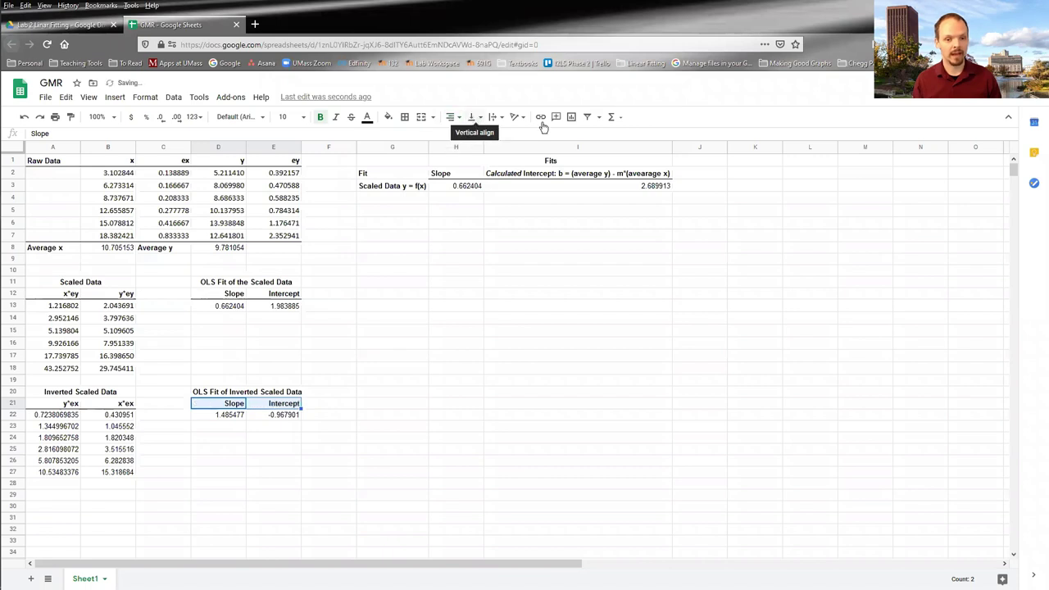
click(404, 116)
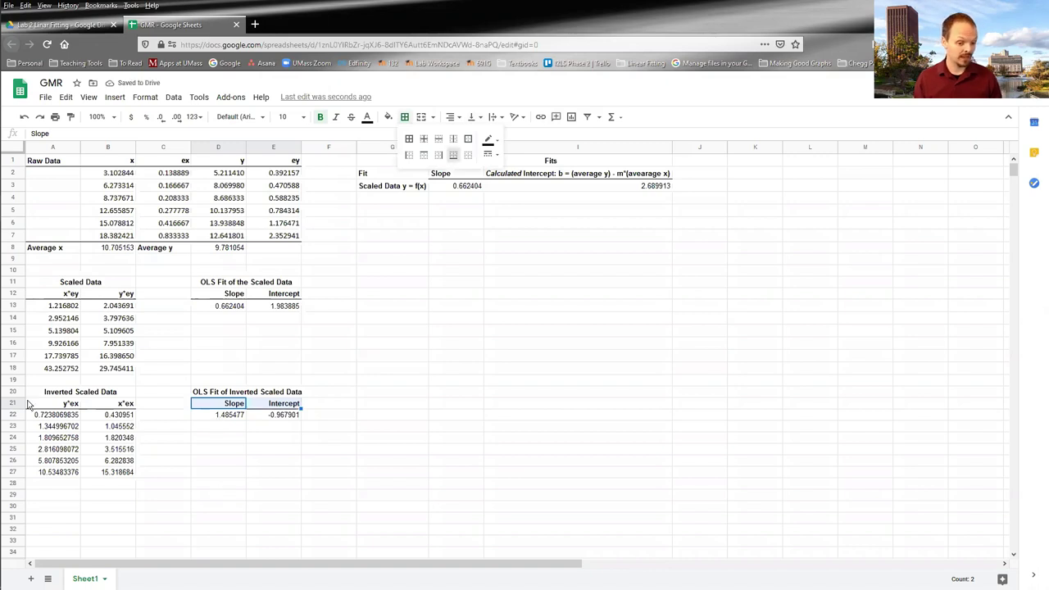
key(Down)
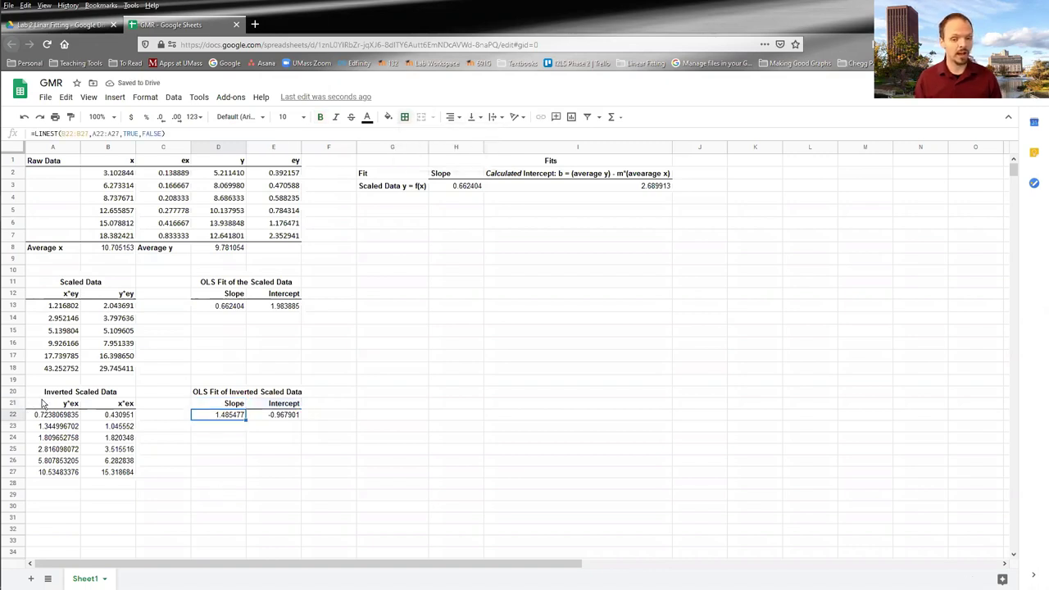
Step: Enter the inverted fit's slope in H4 as =1/D22, giving 0.6731844204
click(453, 207)
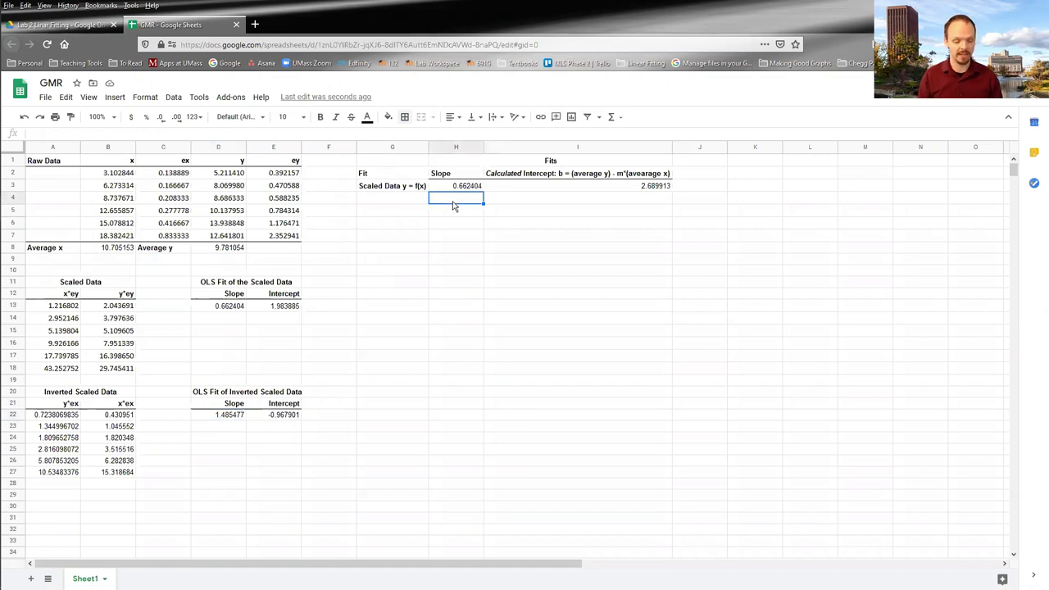
text(=)
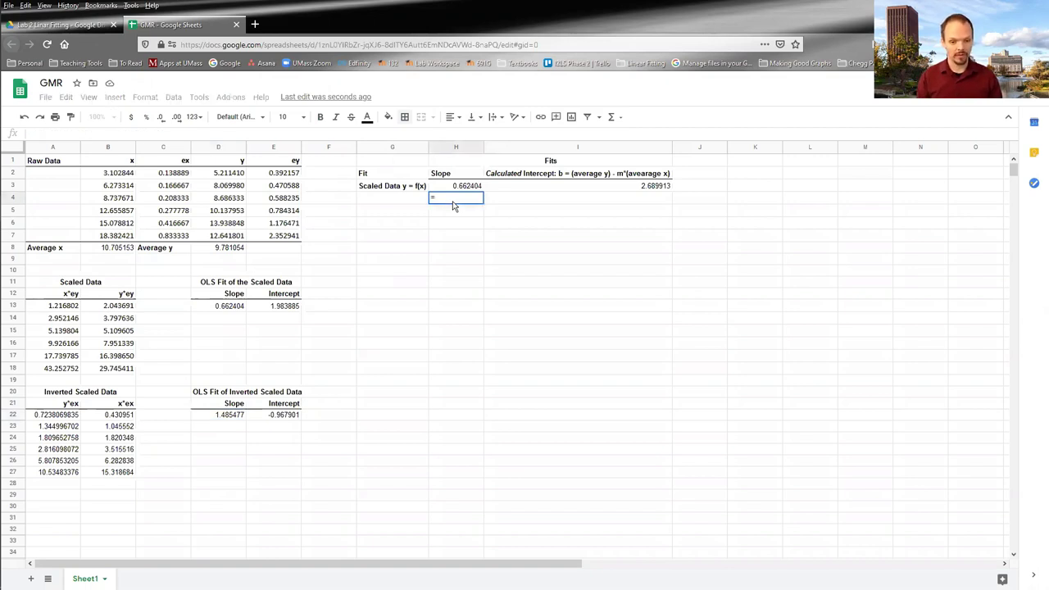
text(1/)
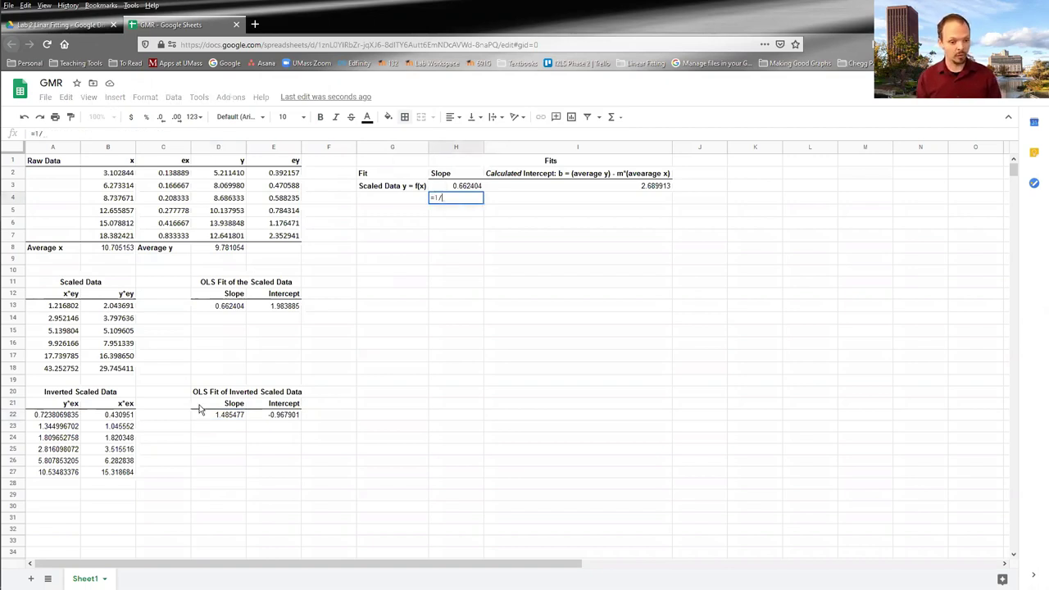
click(207, 420)
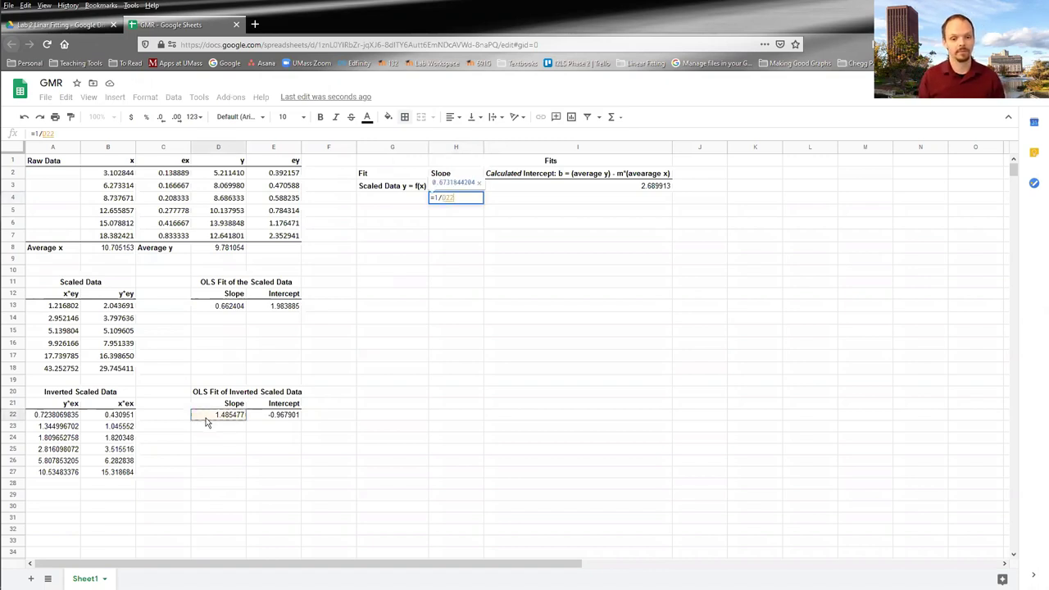
key(Return)
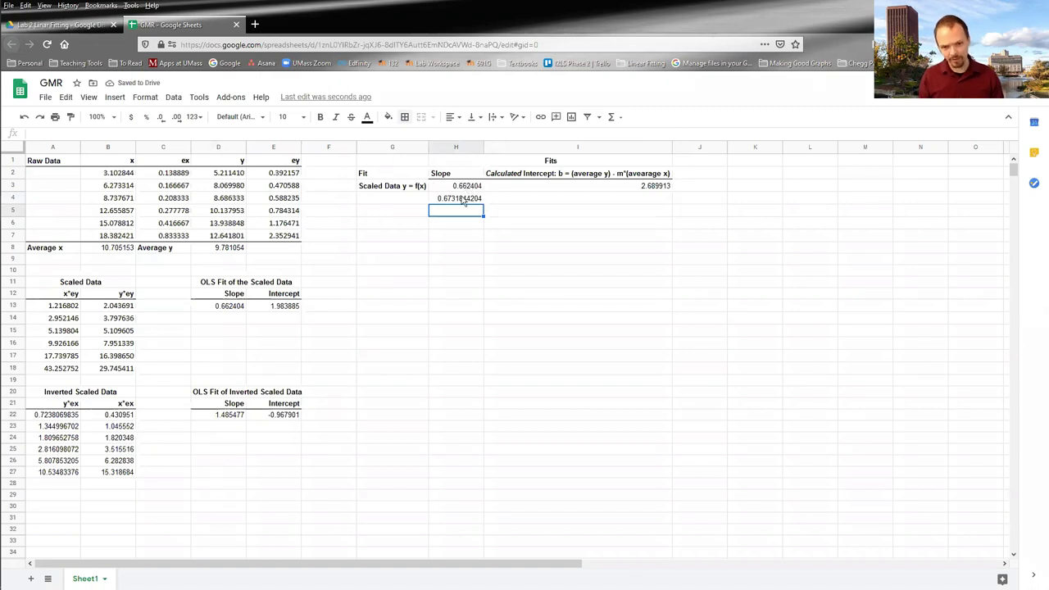
Step: Add the bold 'Inverted Scaled Data' row label in G4 and auto-fit column G
click(406, 201)
key(ctrl+b)
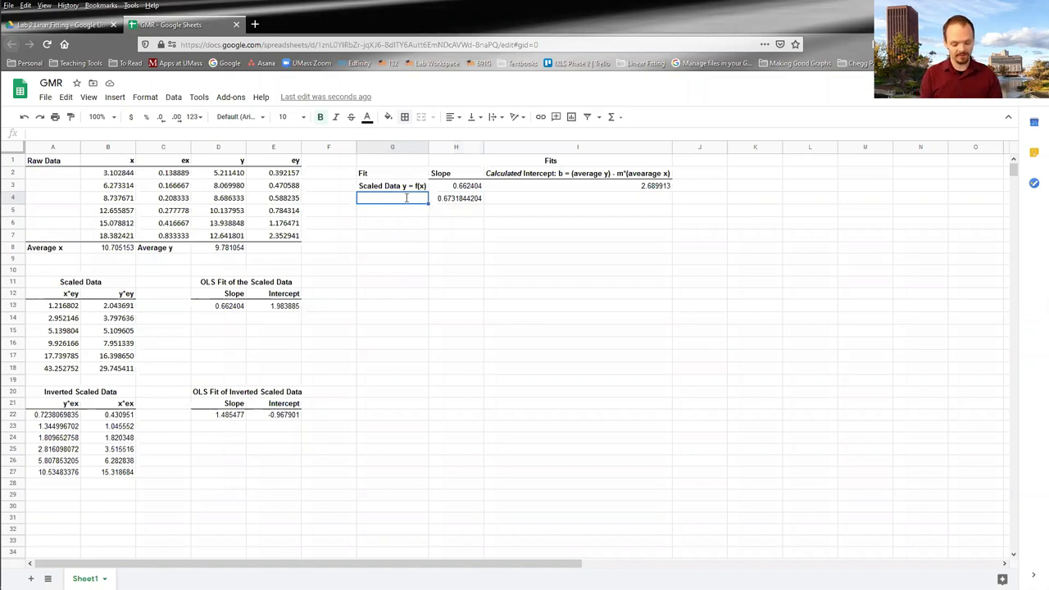
text(Inverted Sca)
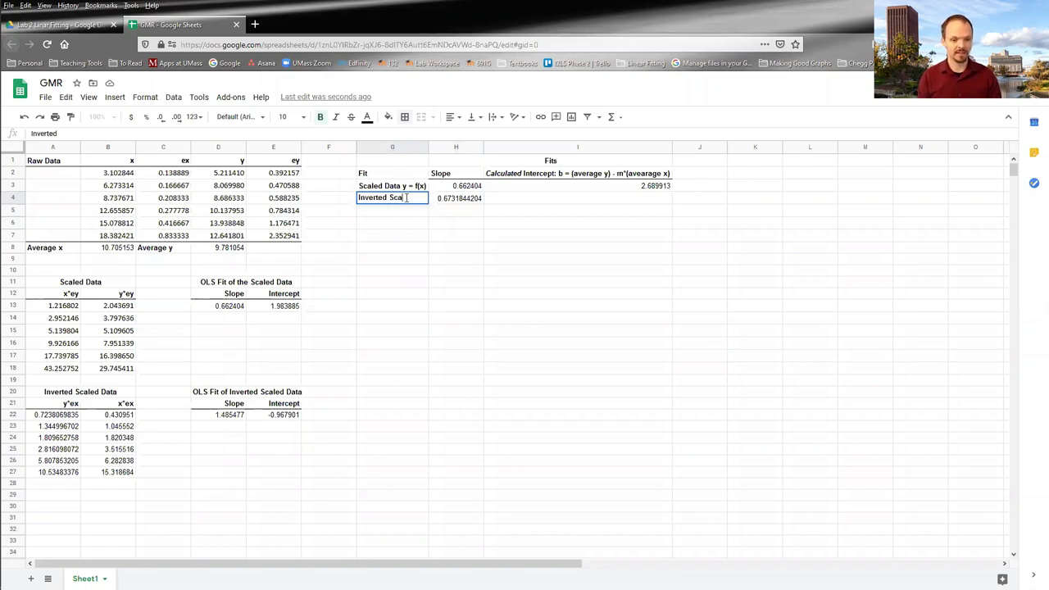
text(led Data)
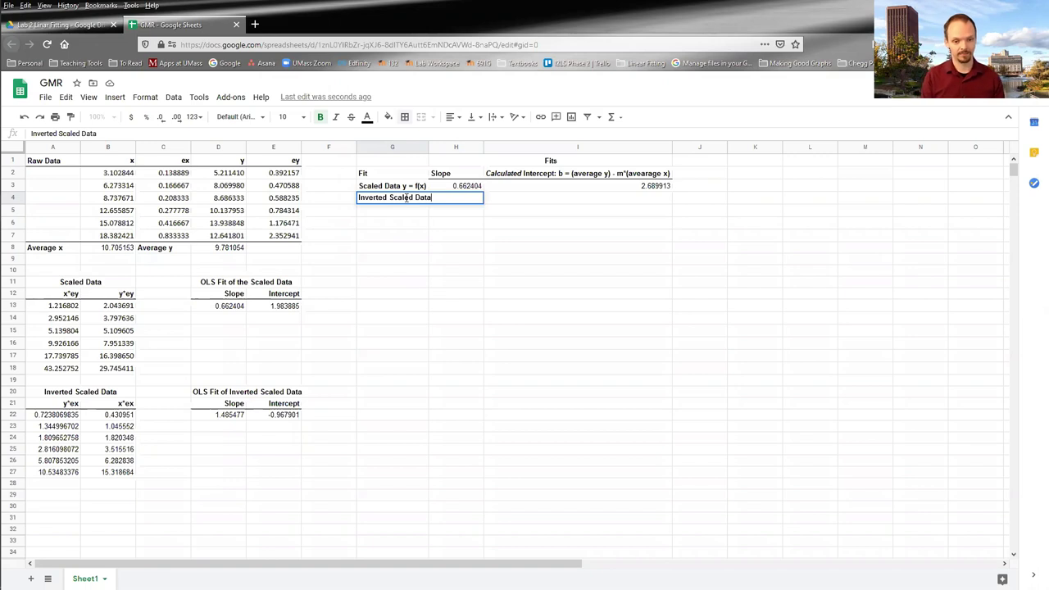
text( x)
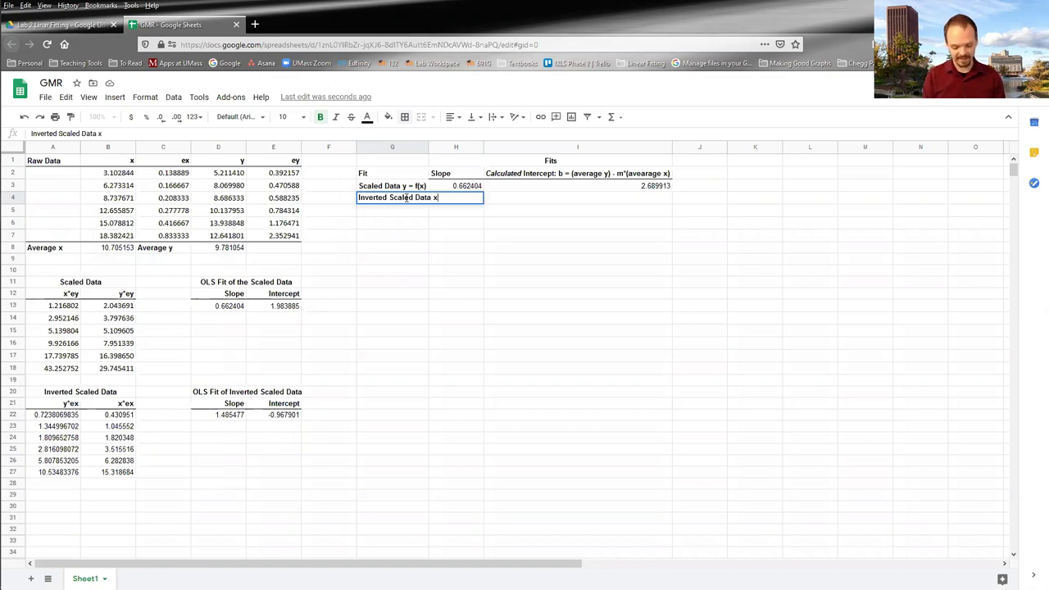
text((f()
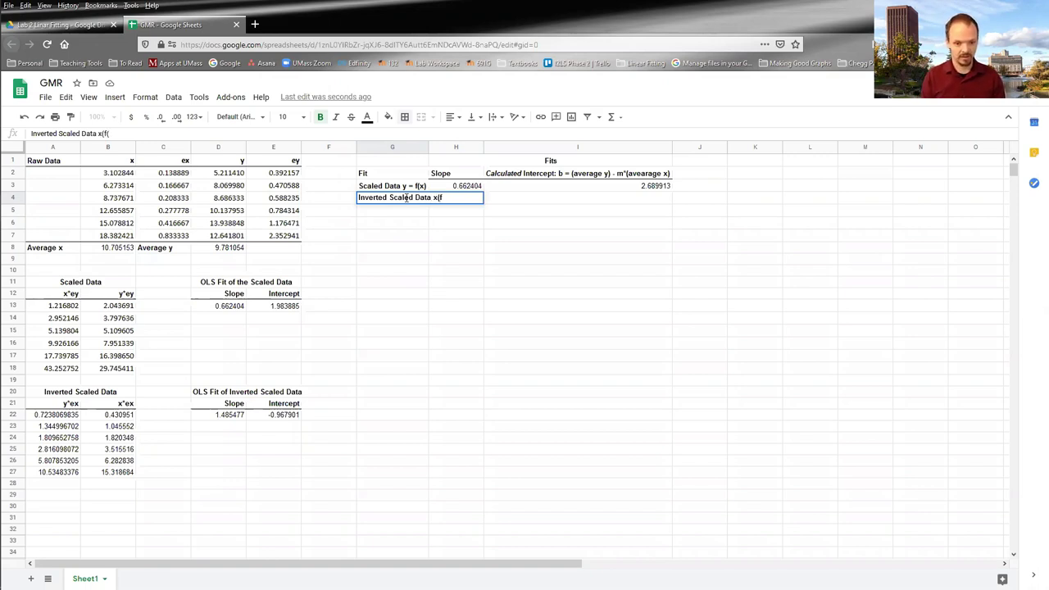
key(BackSpace)
key(BackSpace)
key(BackSpace)
text(=)
text(f)
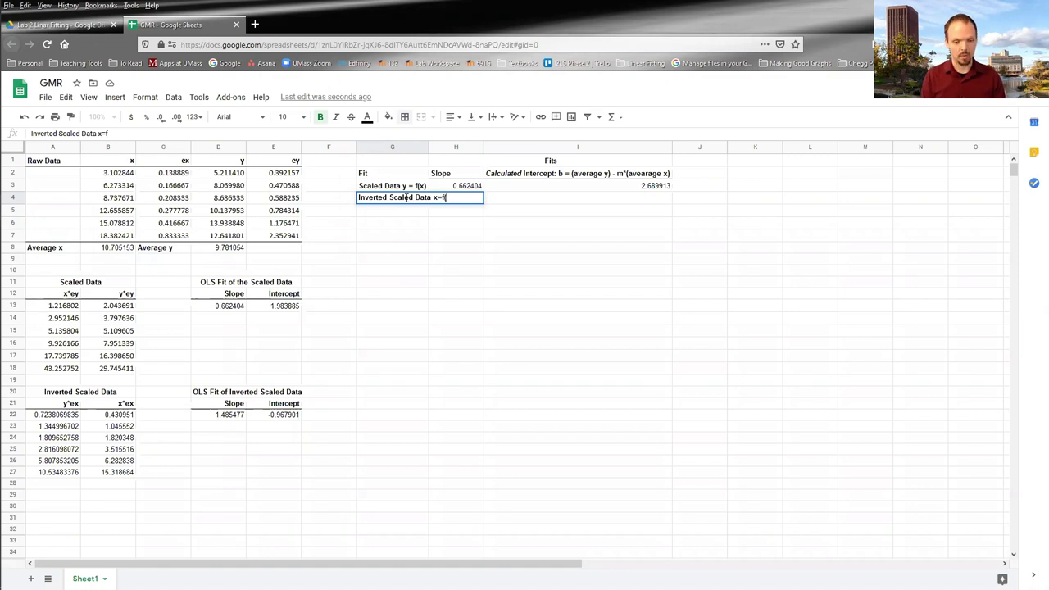
text((y_))
key(BackSpace)
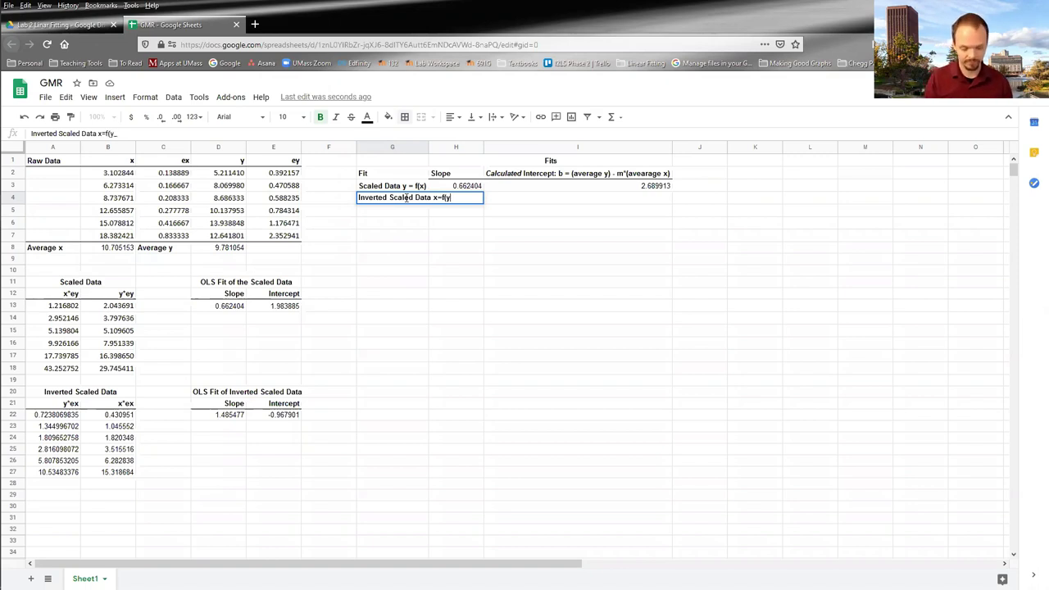
key(Return)
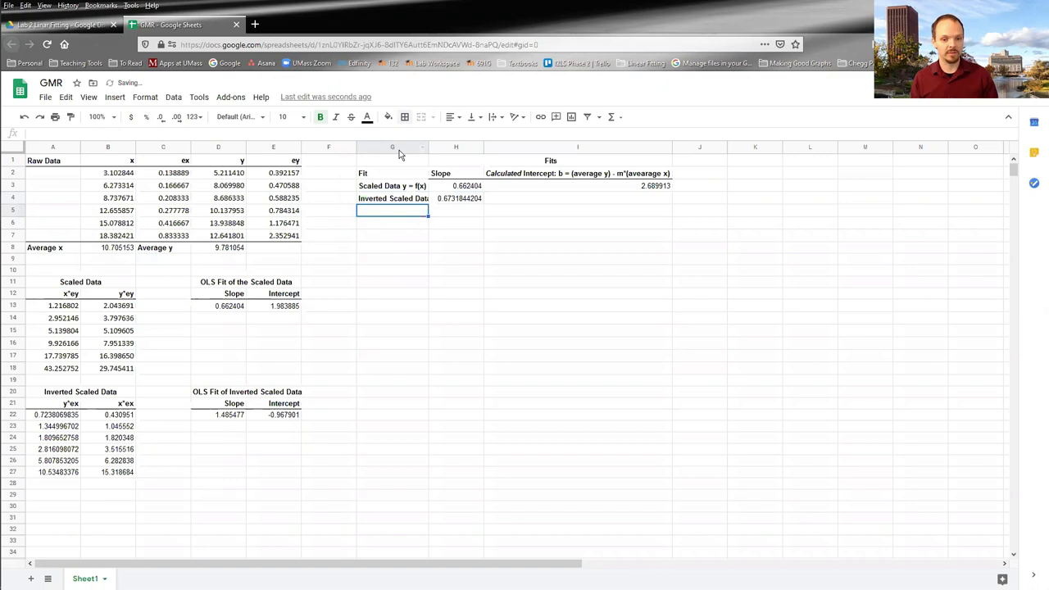
click(397, 148)
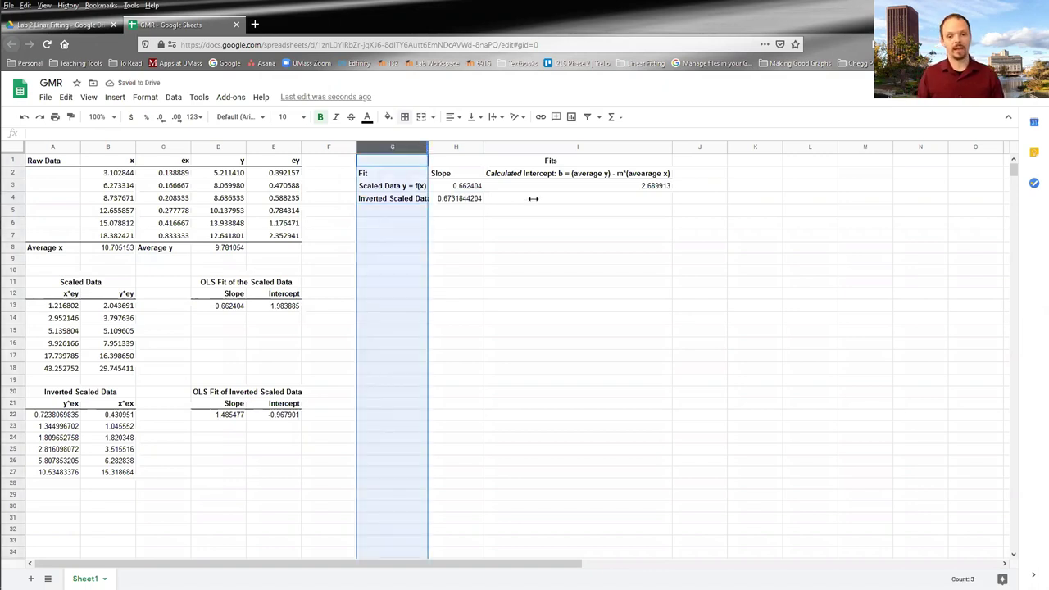
double_click(427, 148)
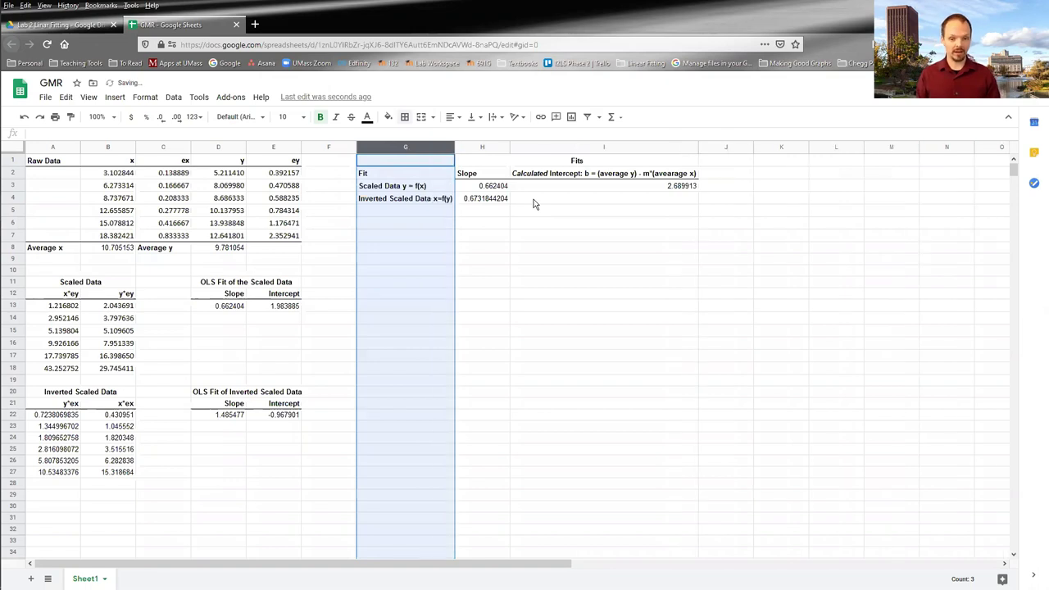
Step: Enter the inverted fit's intercept =D8-H4*B8 in I4, giving 2.574512
click(533, 203)
text(=)
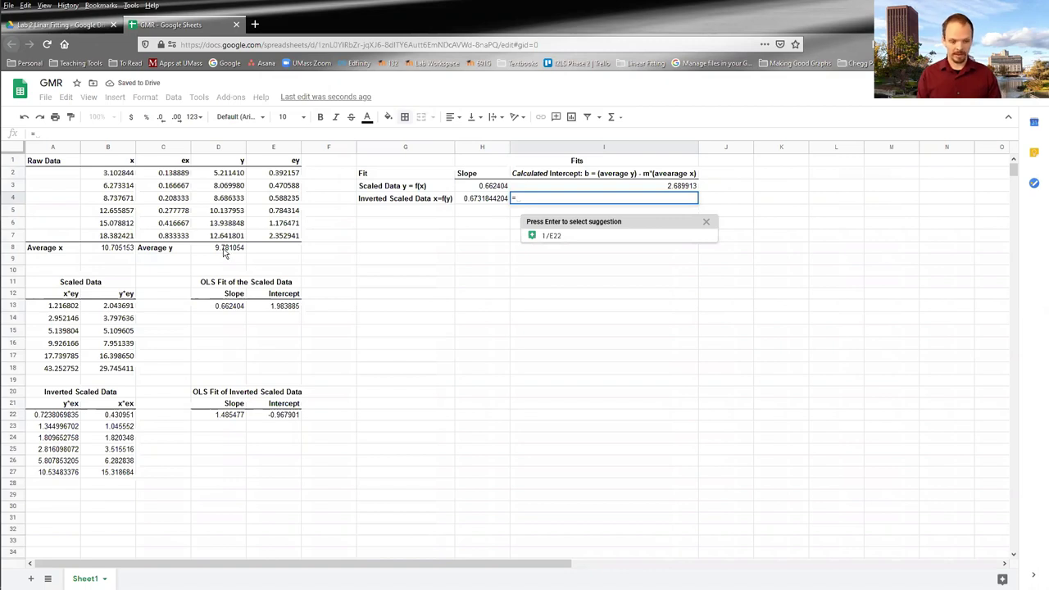
click(225, 250)
text(-)
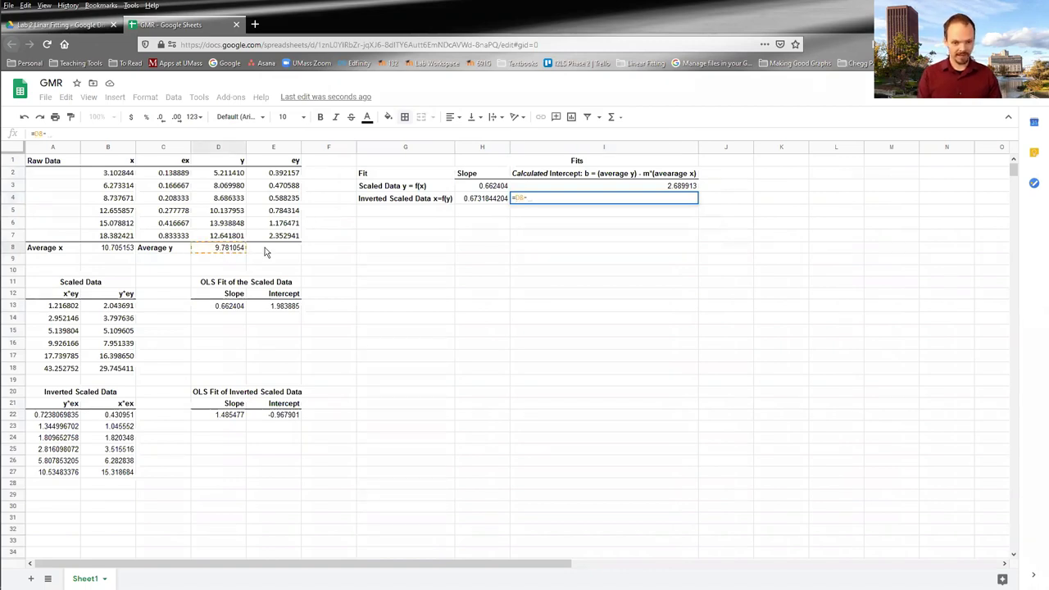
click(465, 200)
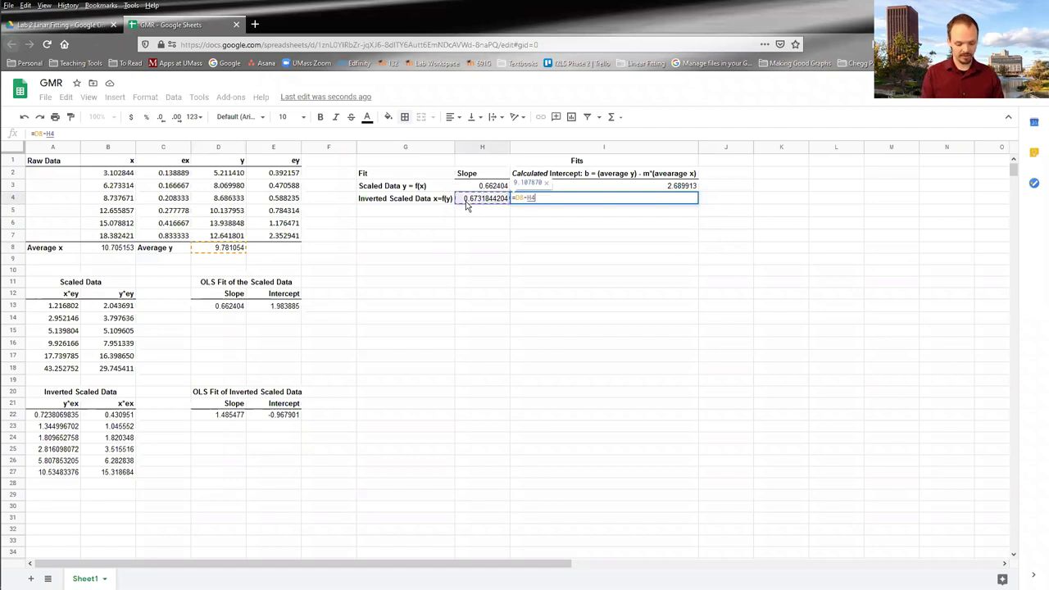
text(*)
click(125, 250)
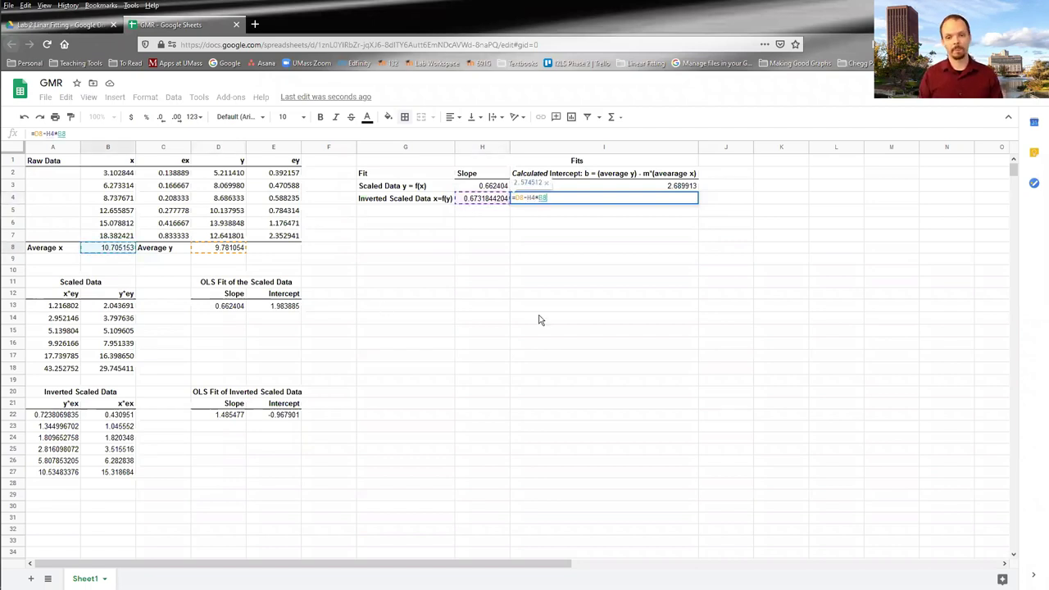
key(Return)
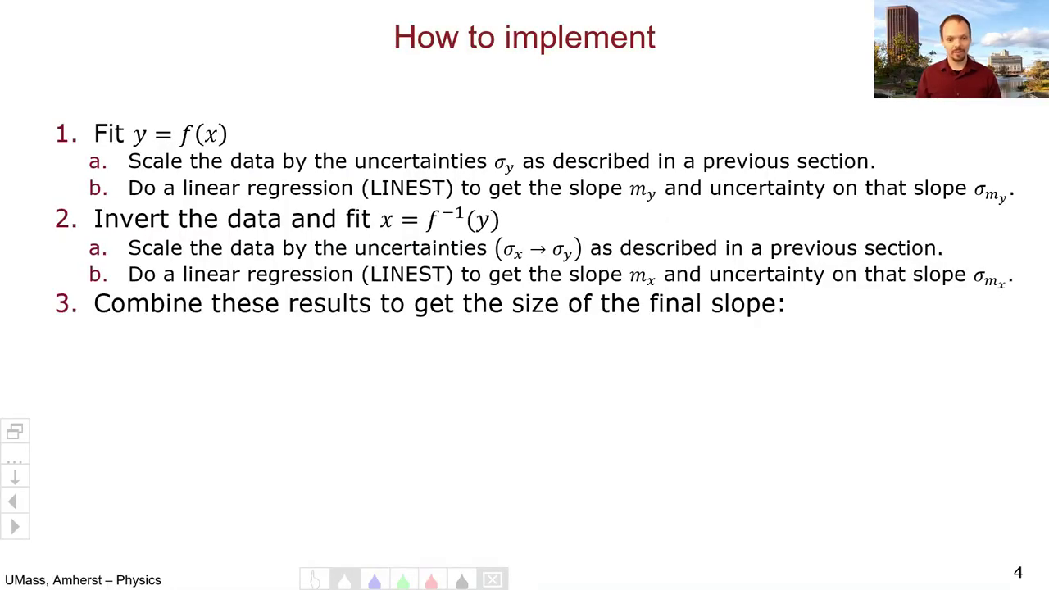
Step: Reveal the |m_GM| = √(m_y/m_x) formula on the slide, then return to the GMR spreadsheet
key(Right)
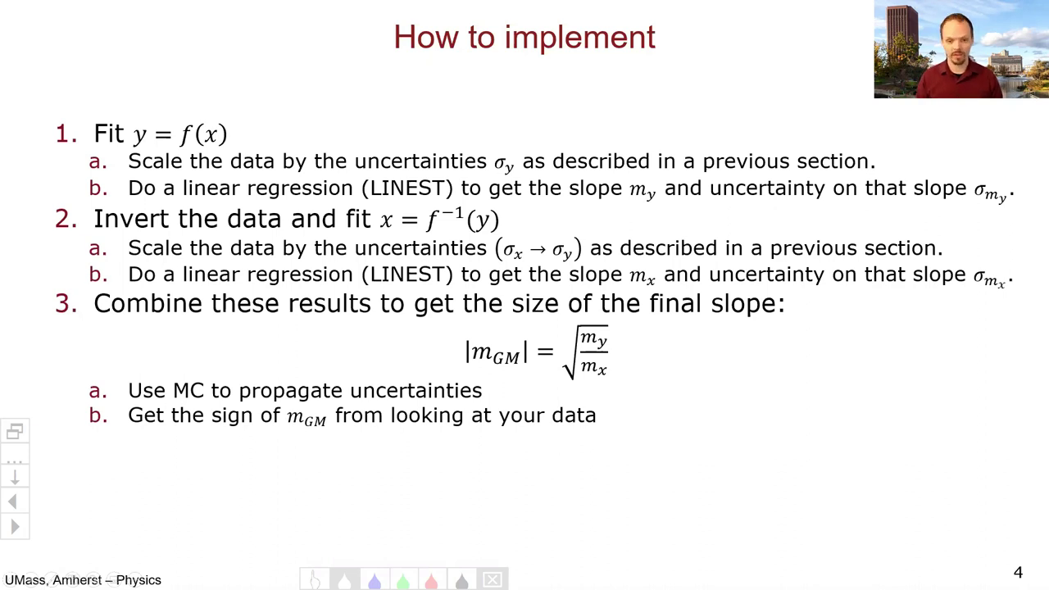
key(alt+Tab)
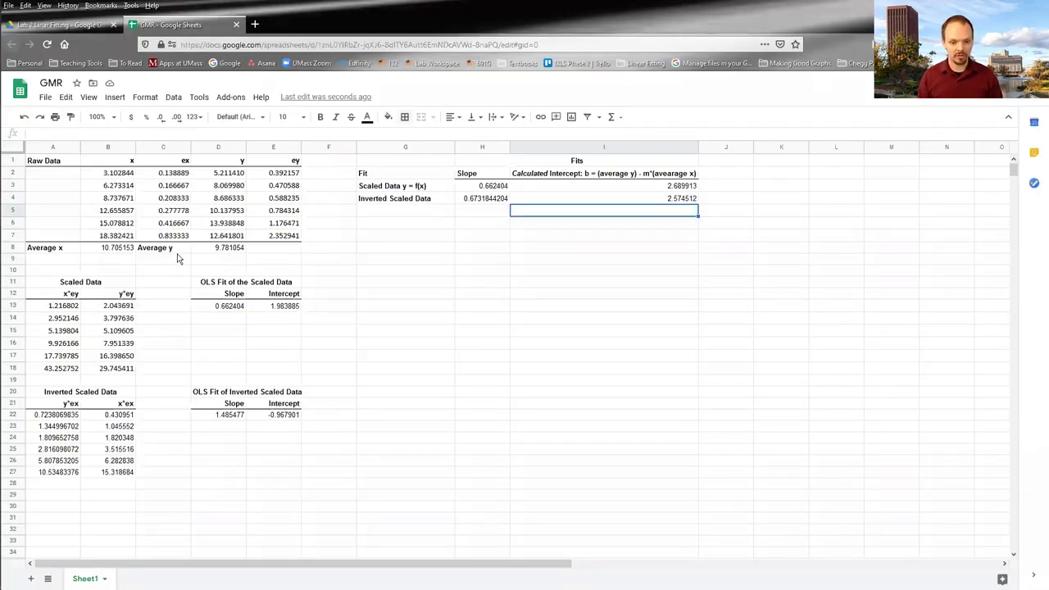
Step: Add a bold GMR label in G5 with slope =SQRT(D13/D22) in H5, returning 0.6677726717
key(Left)
key(Left)
key(ctrl+b)
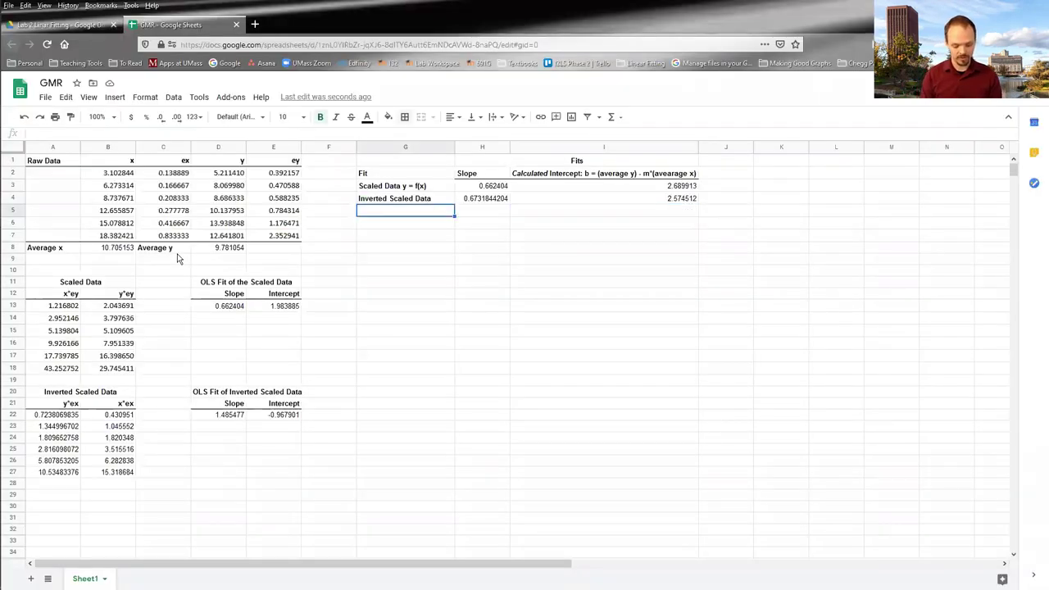
text(GMR)
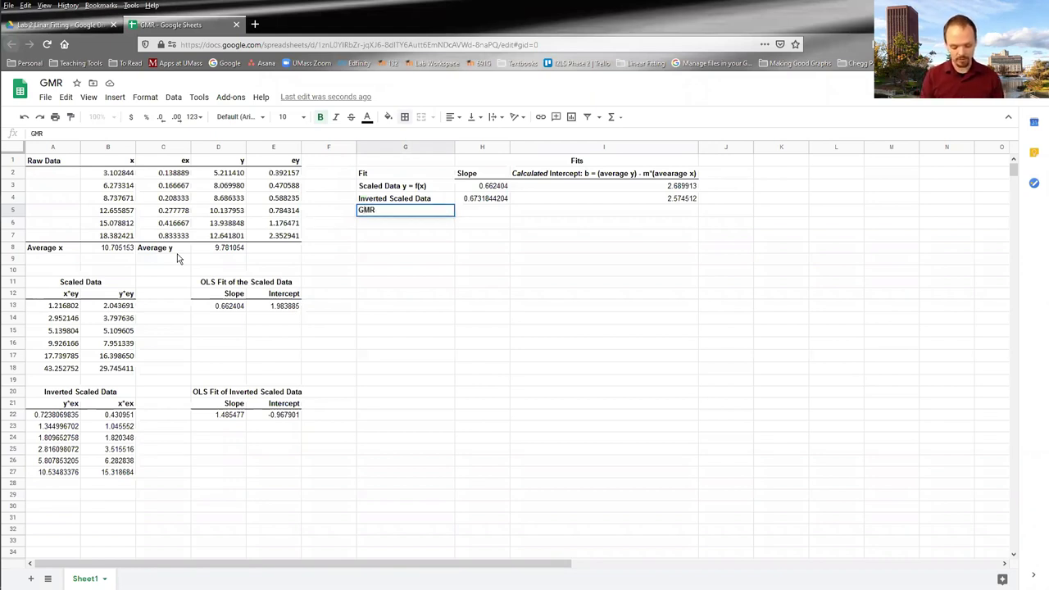
key(Tab)
text(=SQRT)
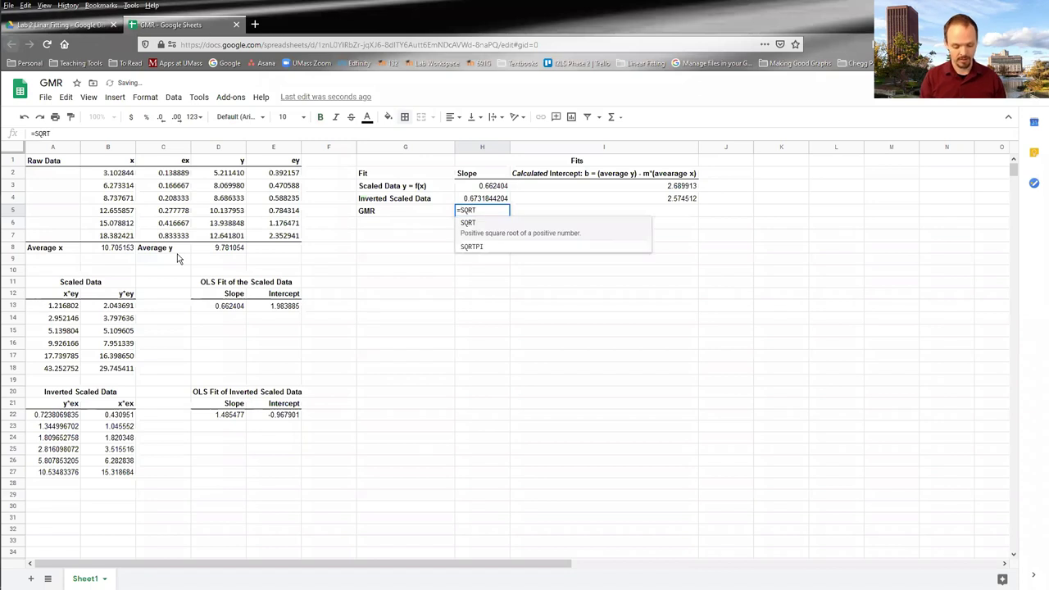
text(()
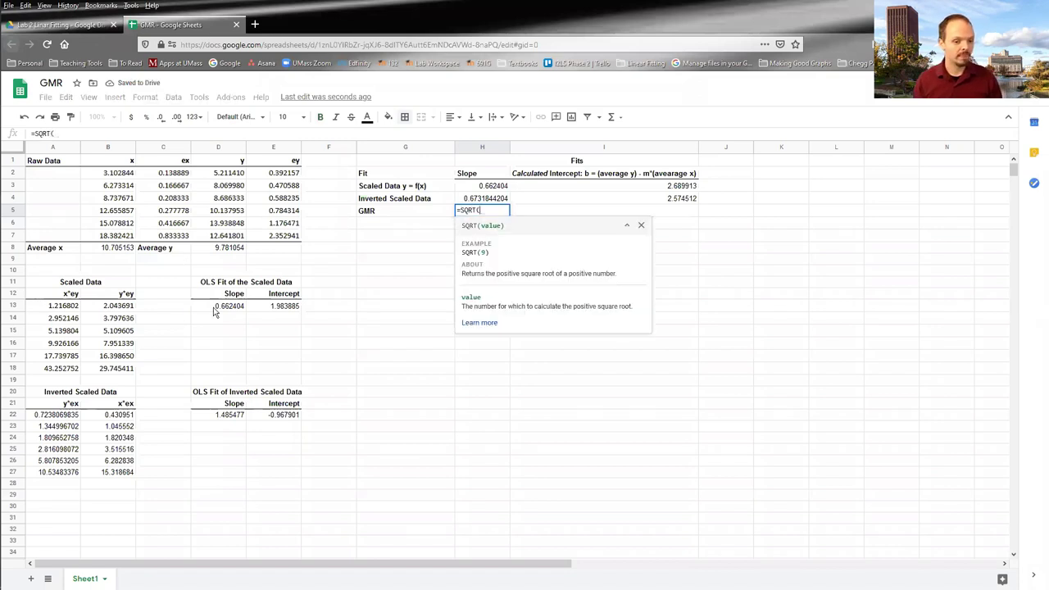
click(215, 311)
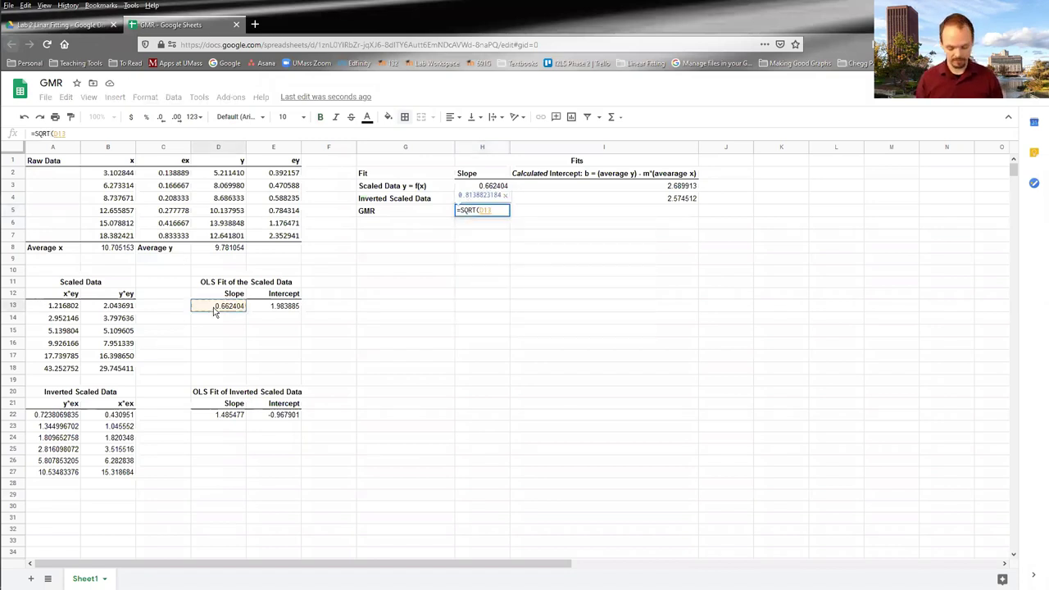
text(/)
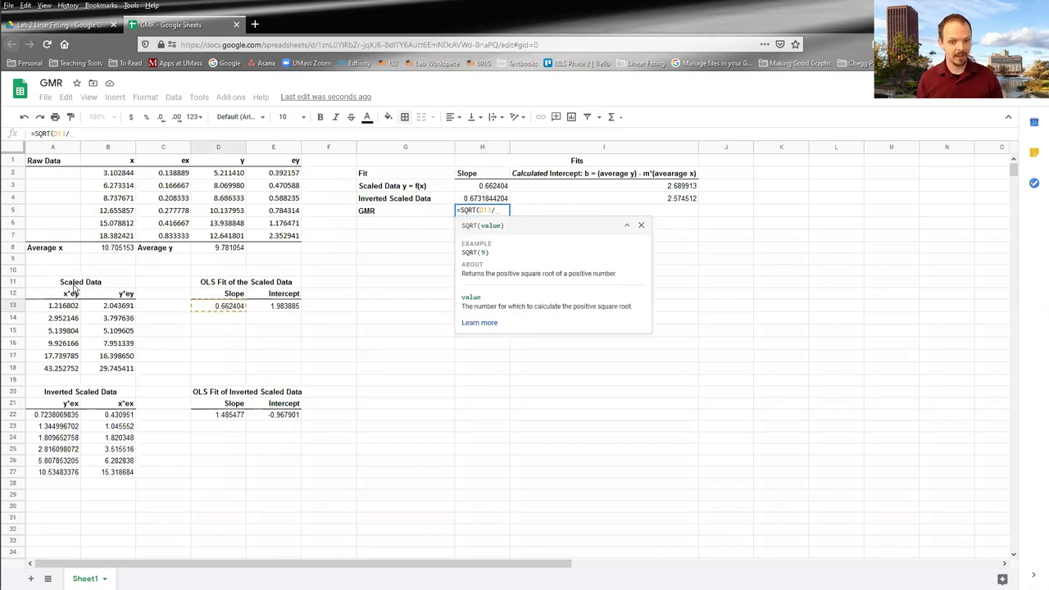
click(212, 419)
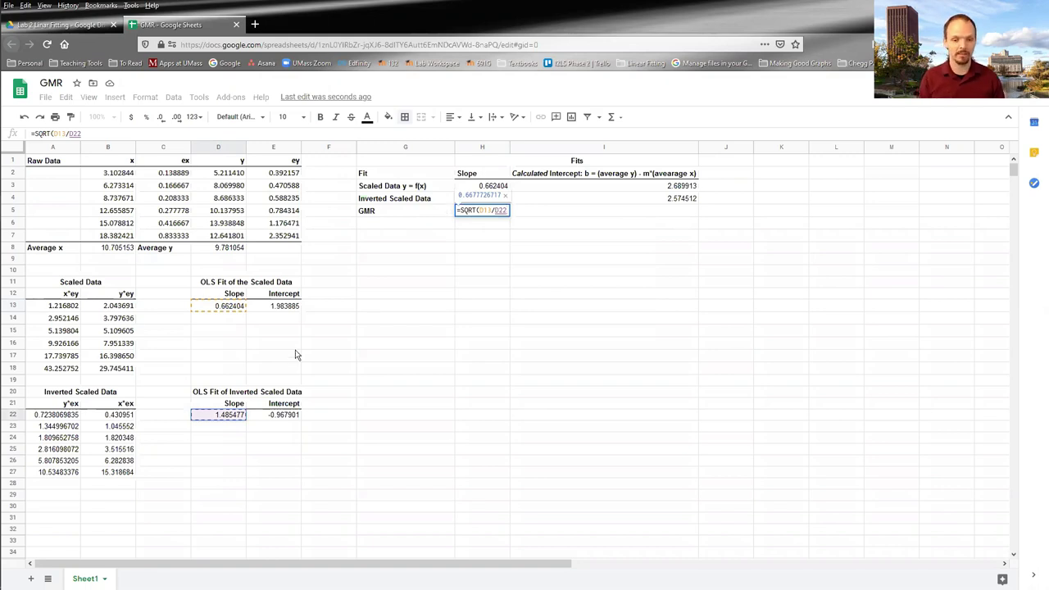
text())
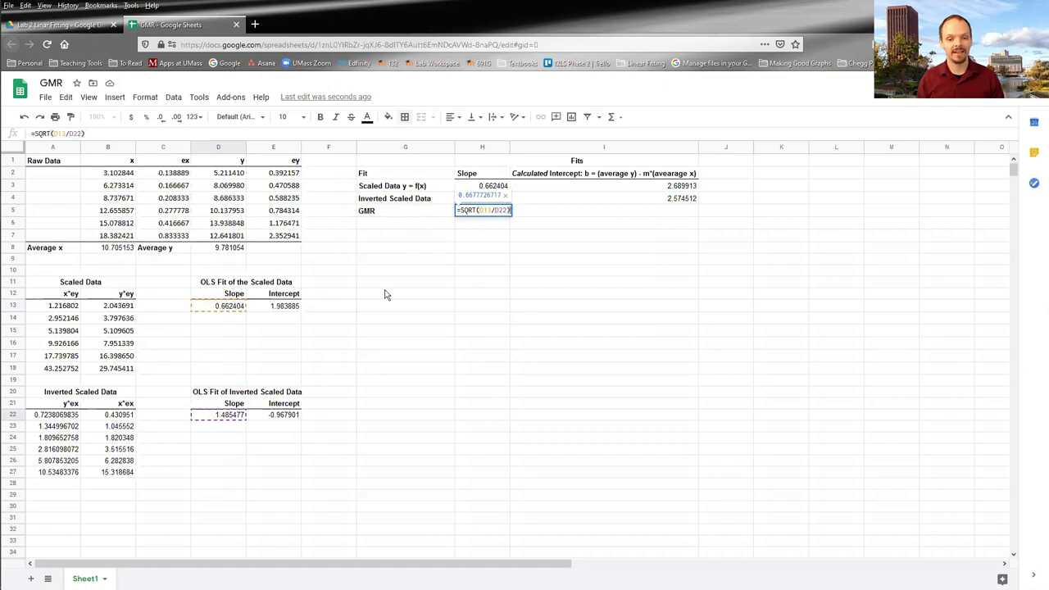
key(Return)
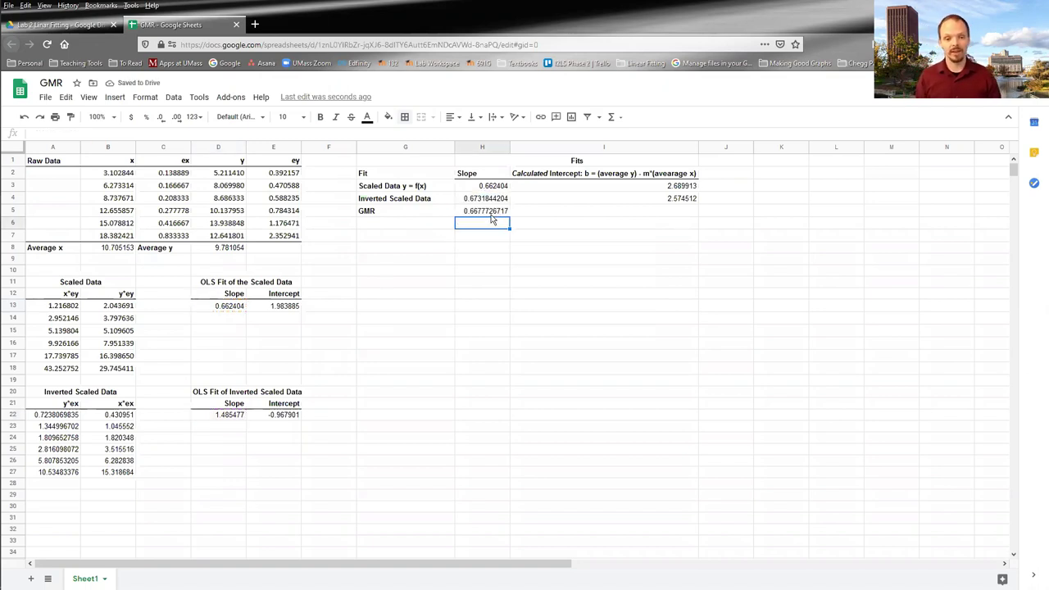
Step: Enter the GMR intercept =D8-H5*B8 in I5, giving 2.632446
click(479, 211)
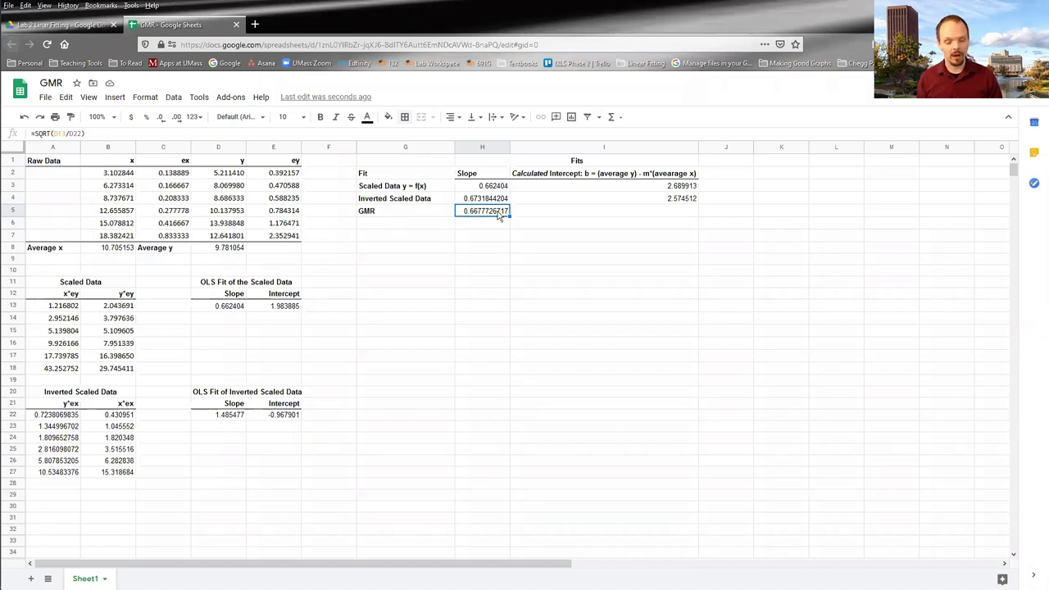
click(580, 217)
text(=)
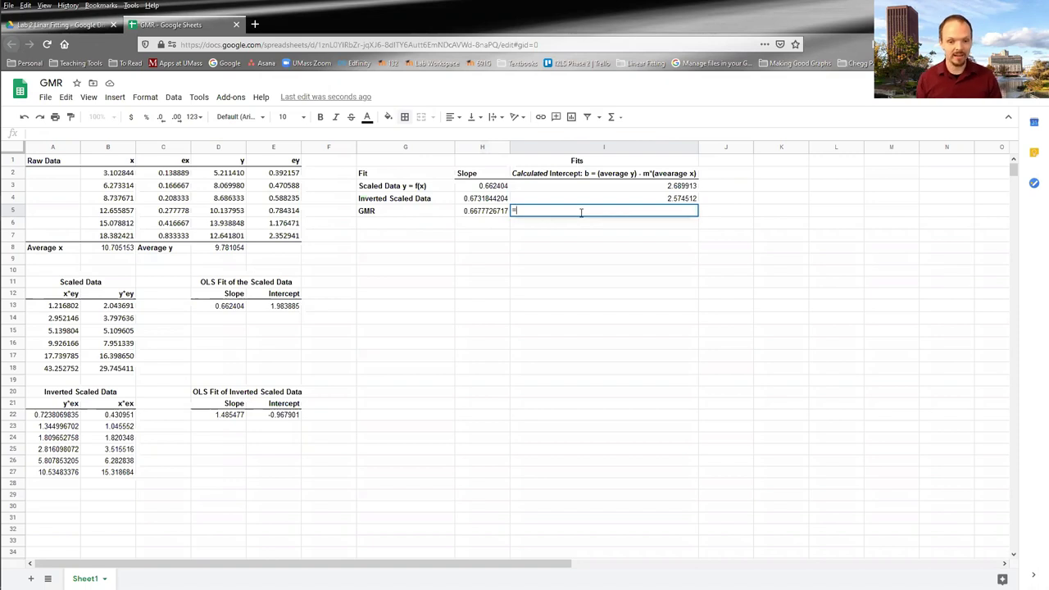
click(232, 253)
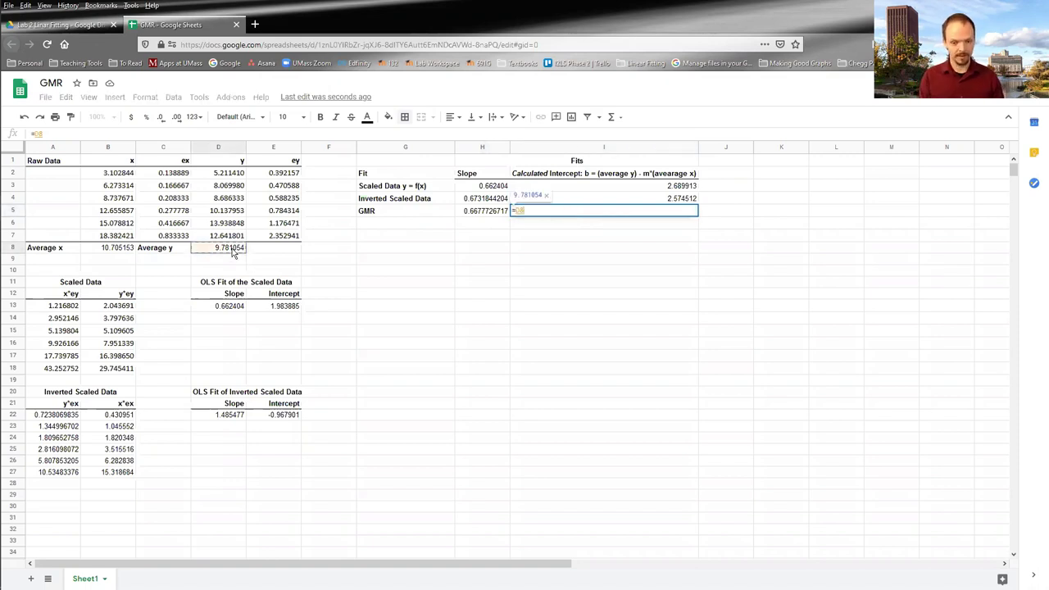
text(*)
key(BackSpace)
text(-)
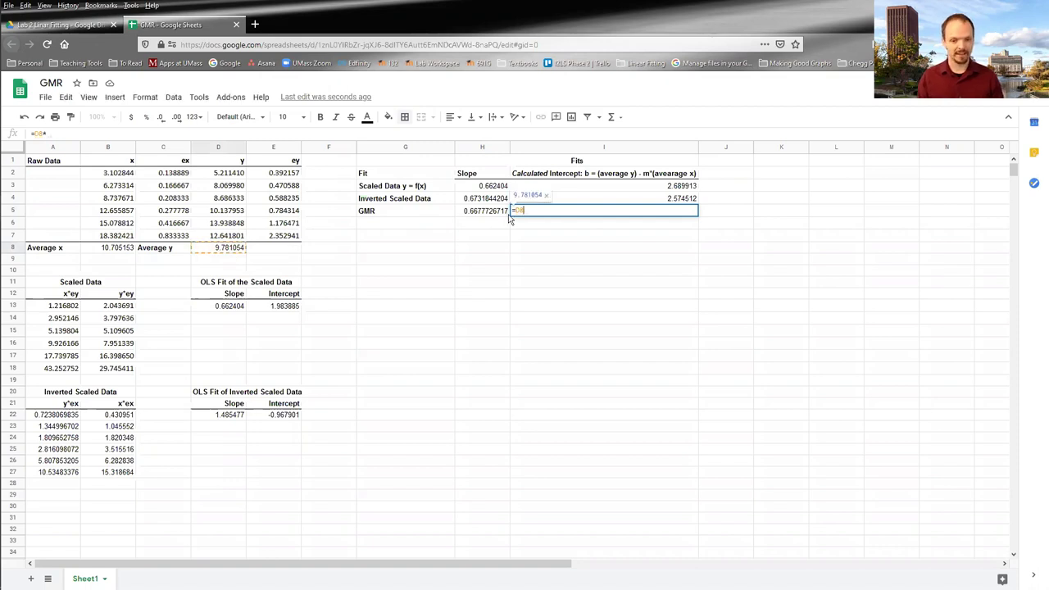
click(499, 213)
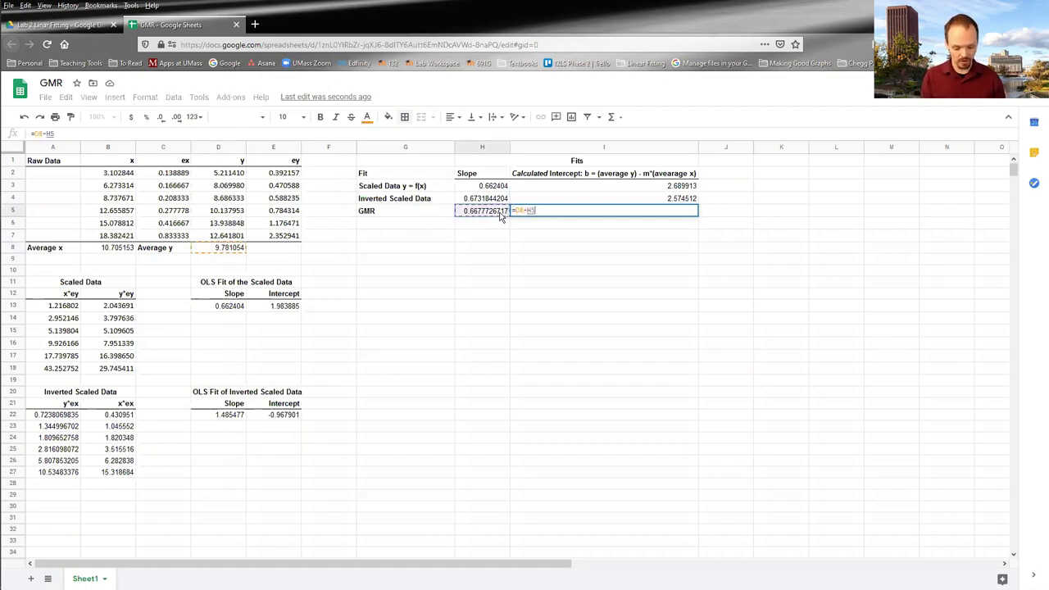
text(*)
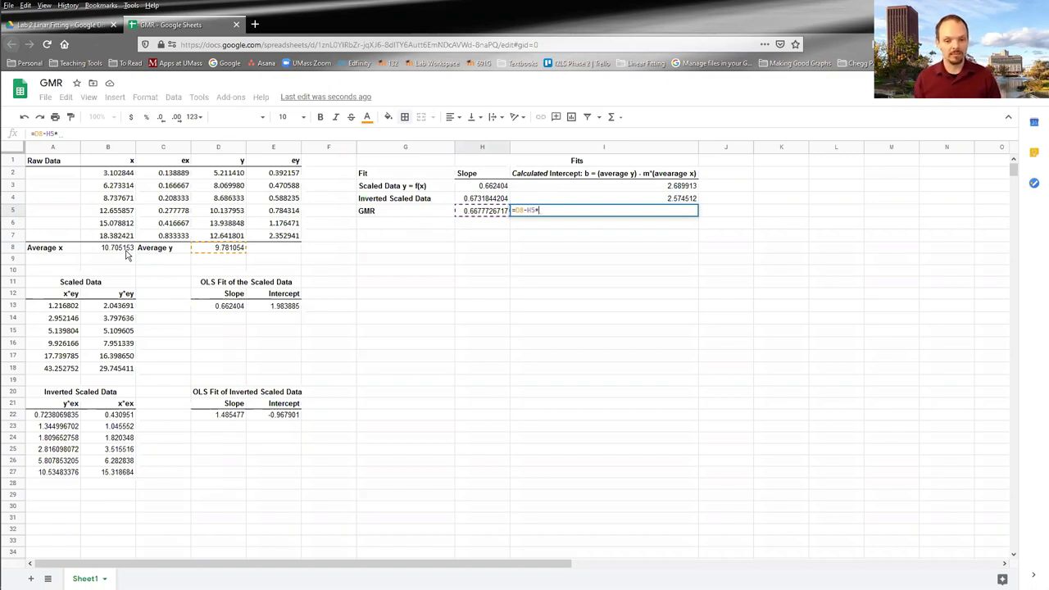
click(127, 250)
key(Return)
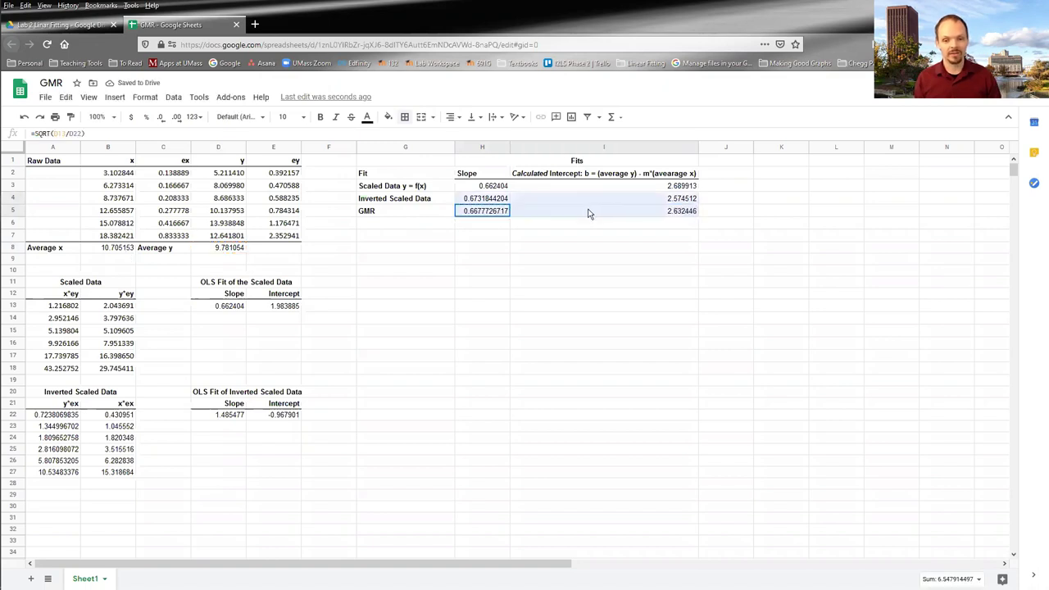
Step: Select the GMR row G5:I5, then reveal slide step 4 on determining the intercept
click(386, 213)
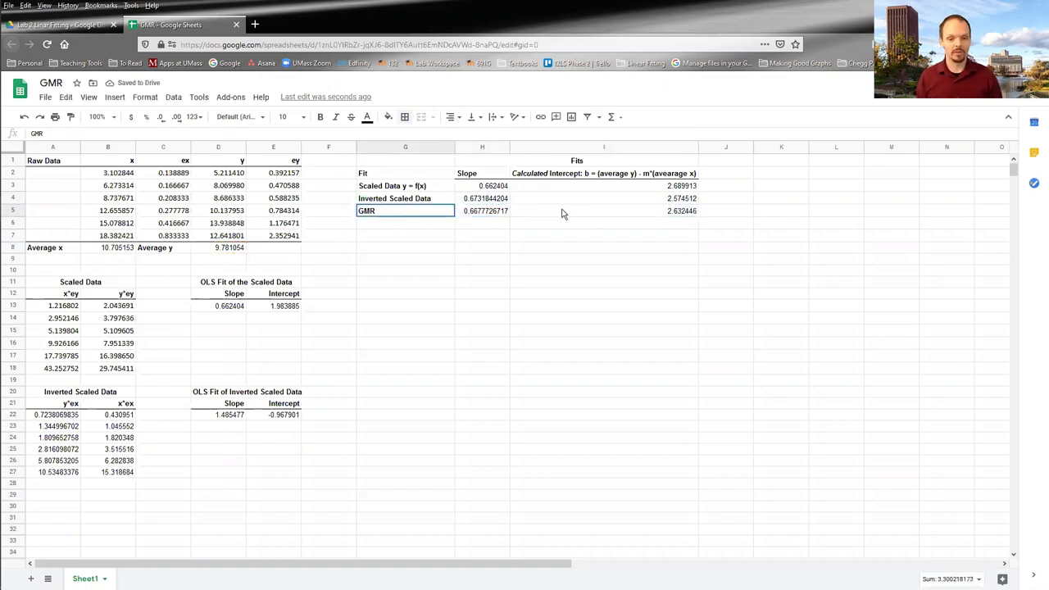
key(shift+Right)
key(shift+Right)
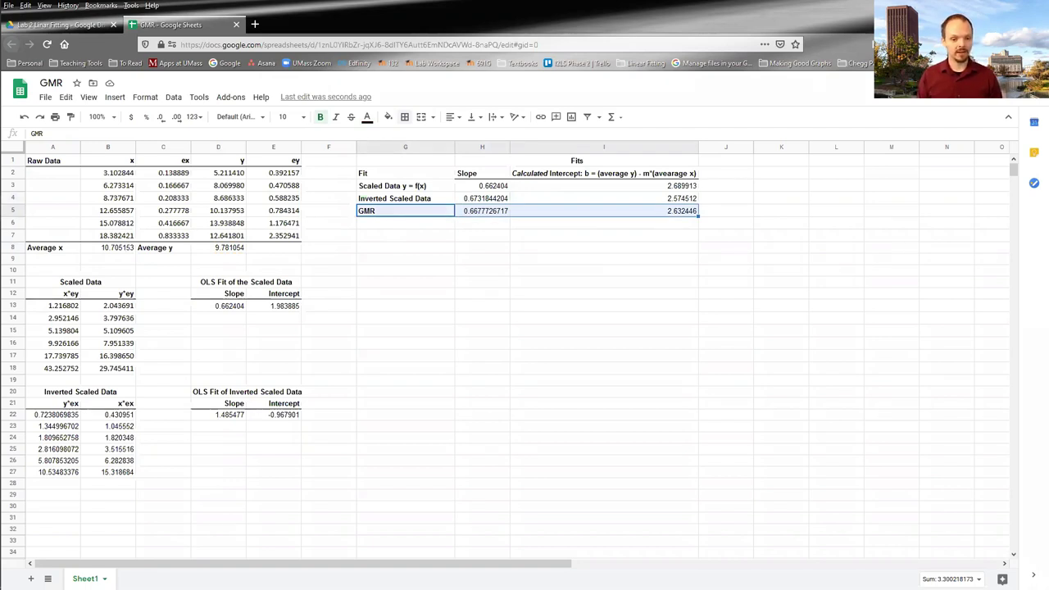
key(alt+Tab)
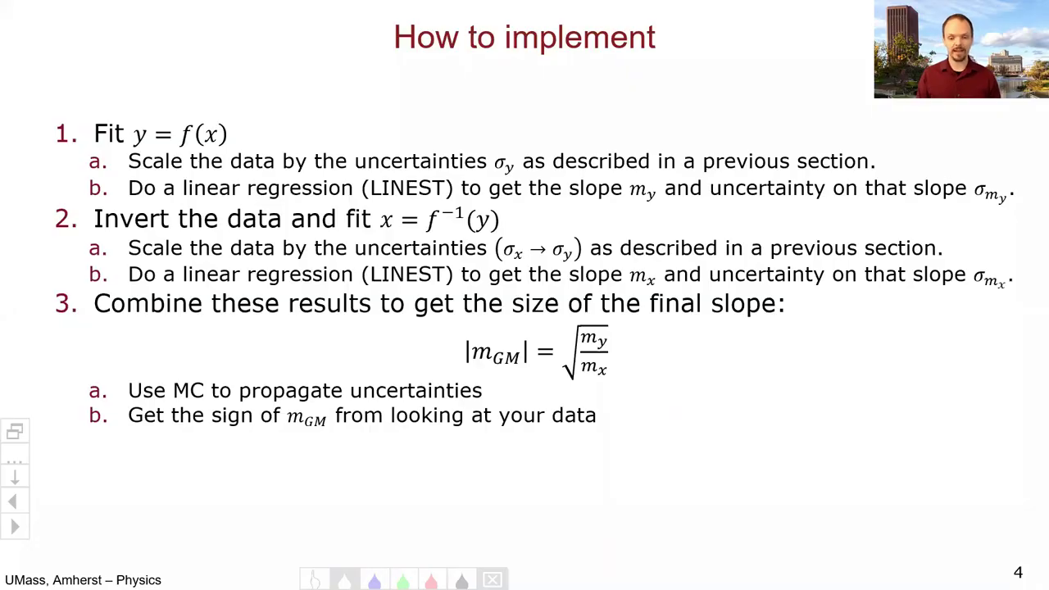
key(Right)
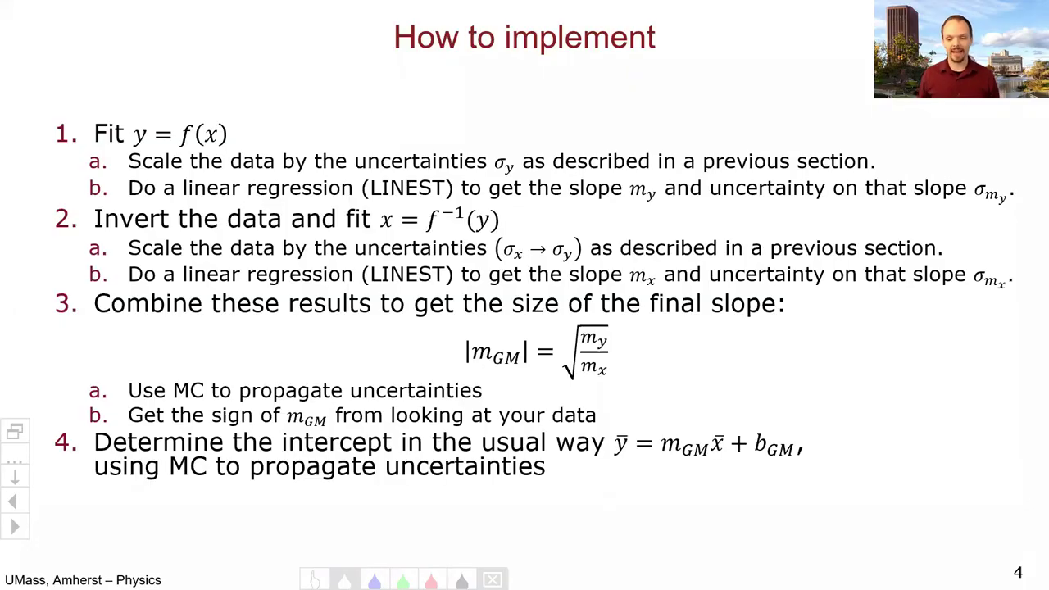